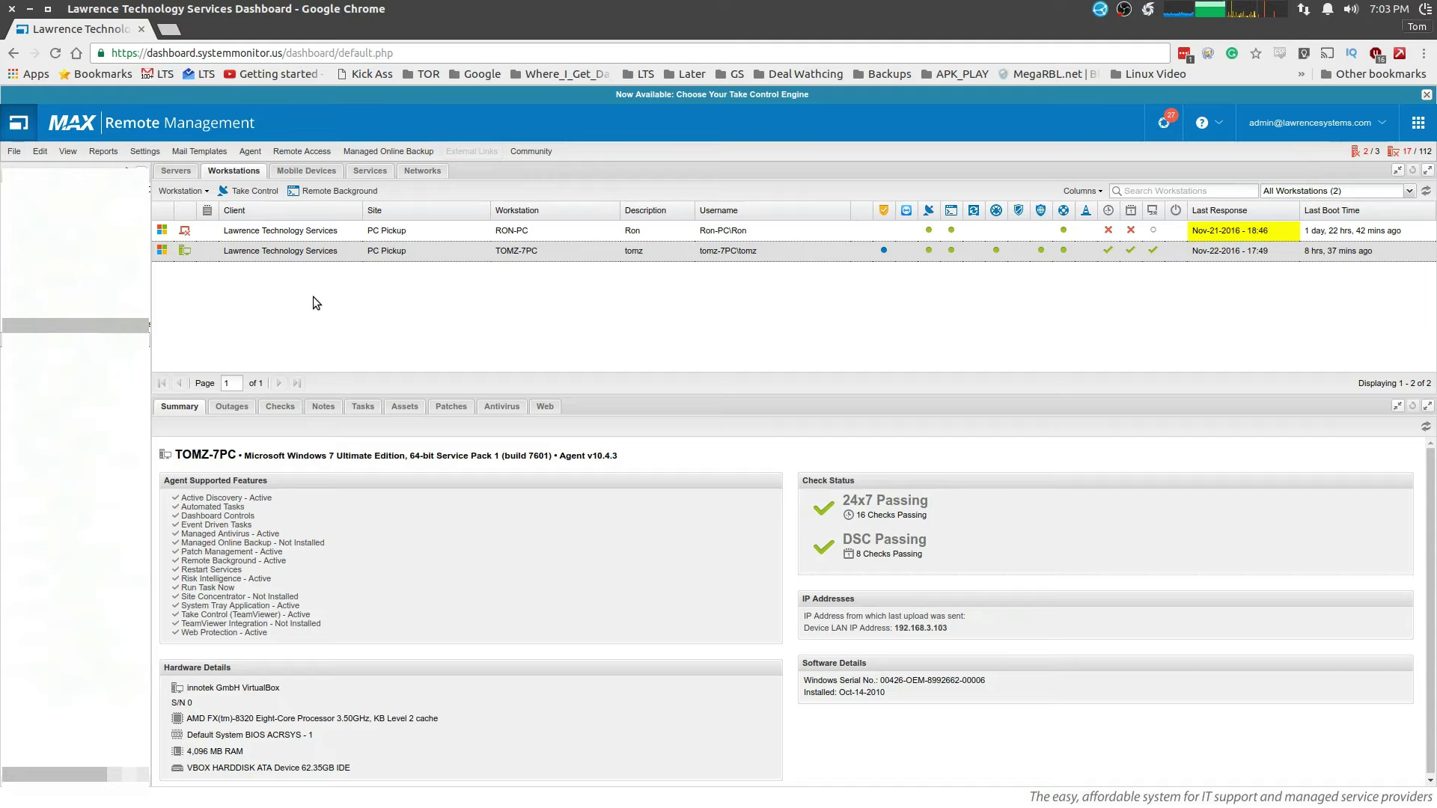
Review the selected workstation's outages, summary and checks, including the details of the Physical Disk Health Check
click(244, 405)
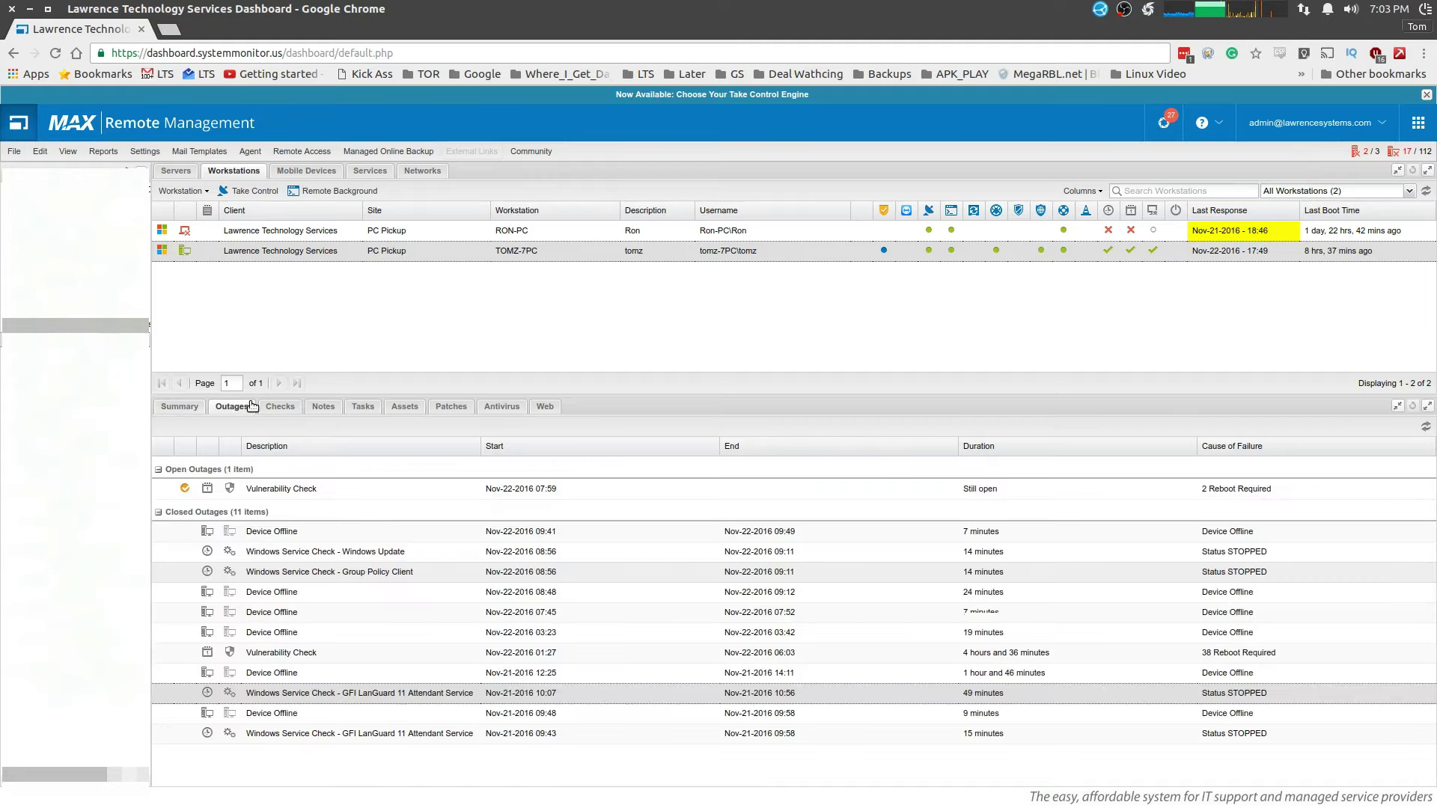
click(183, 409)
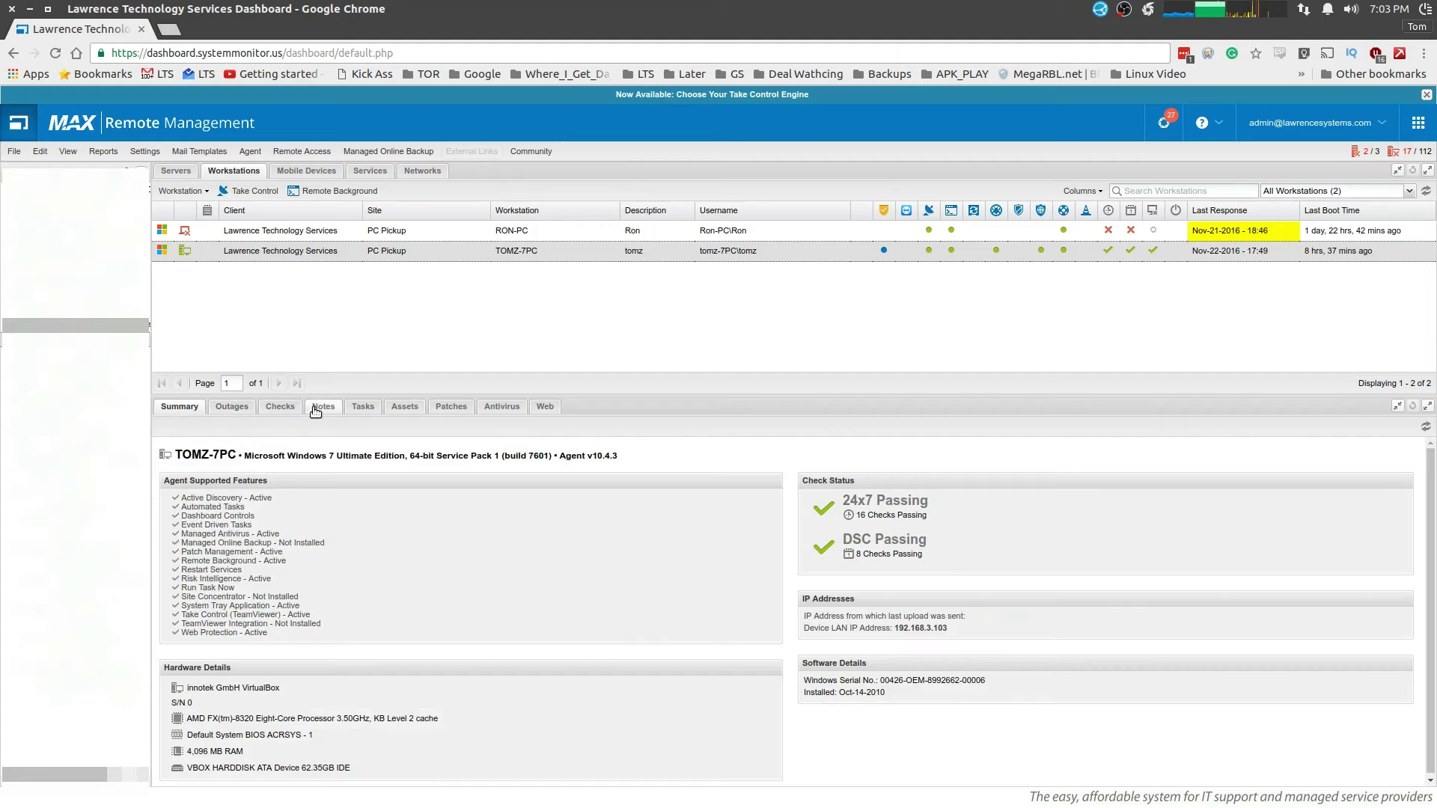
click(294, 410)
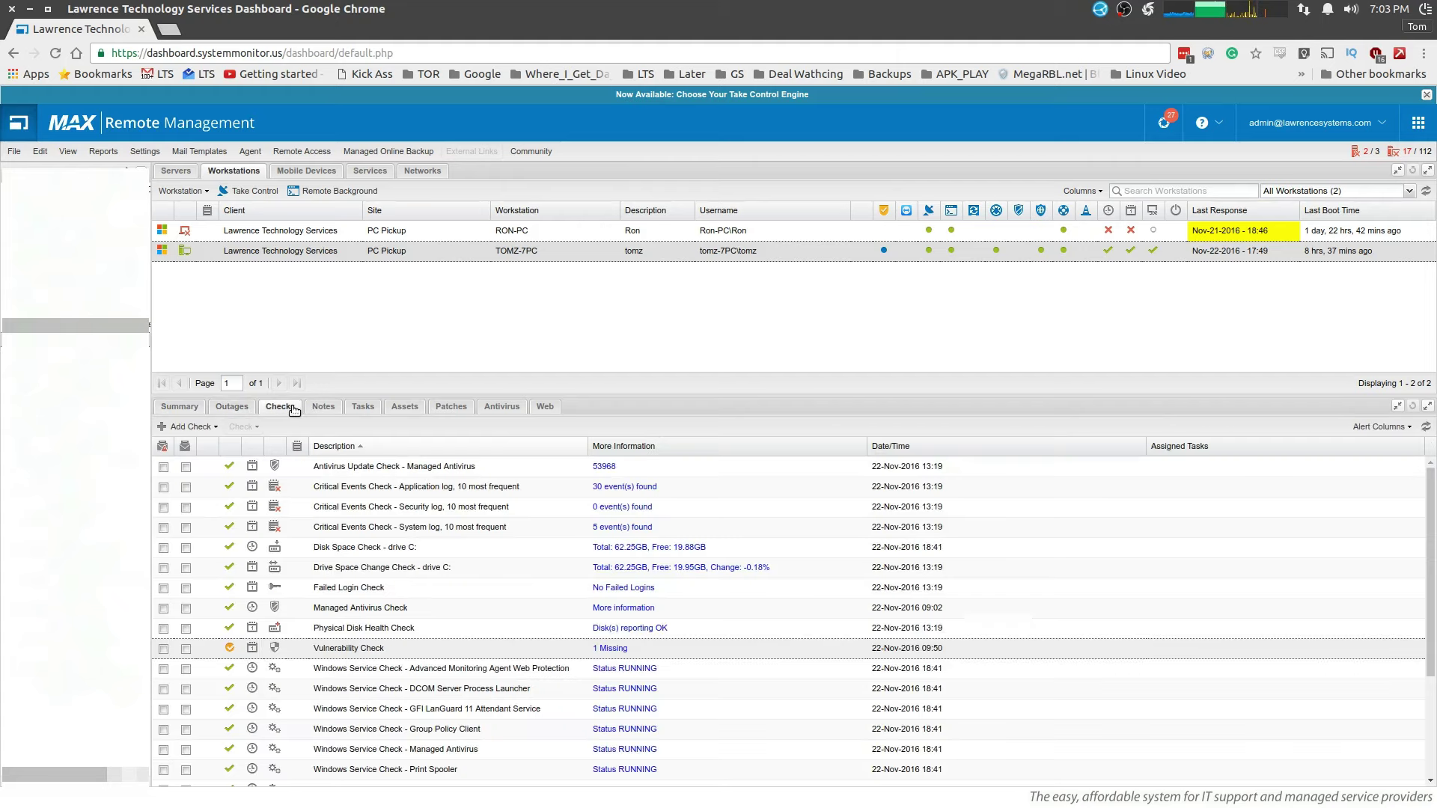
click(412, 622)
click(632, 628)
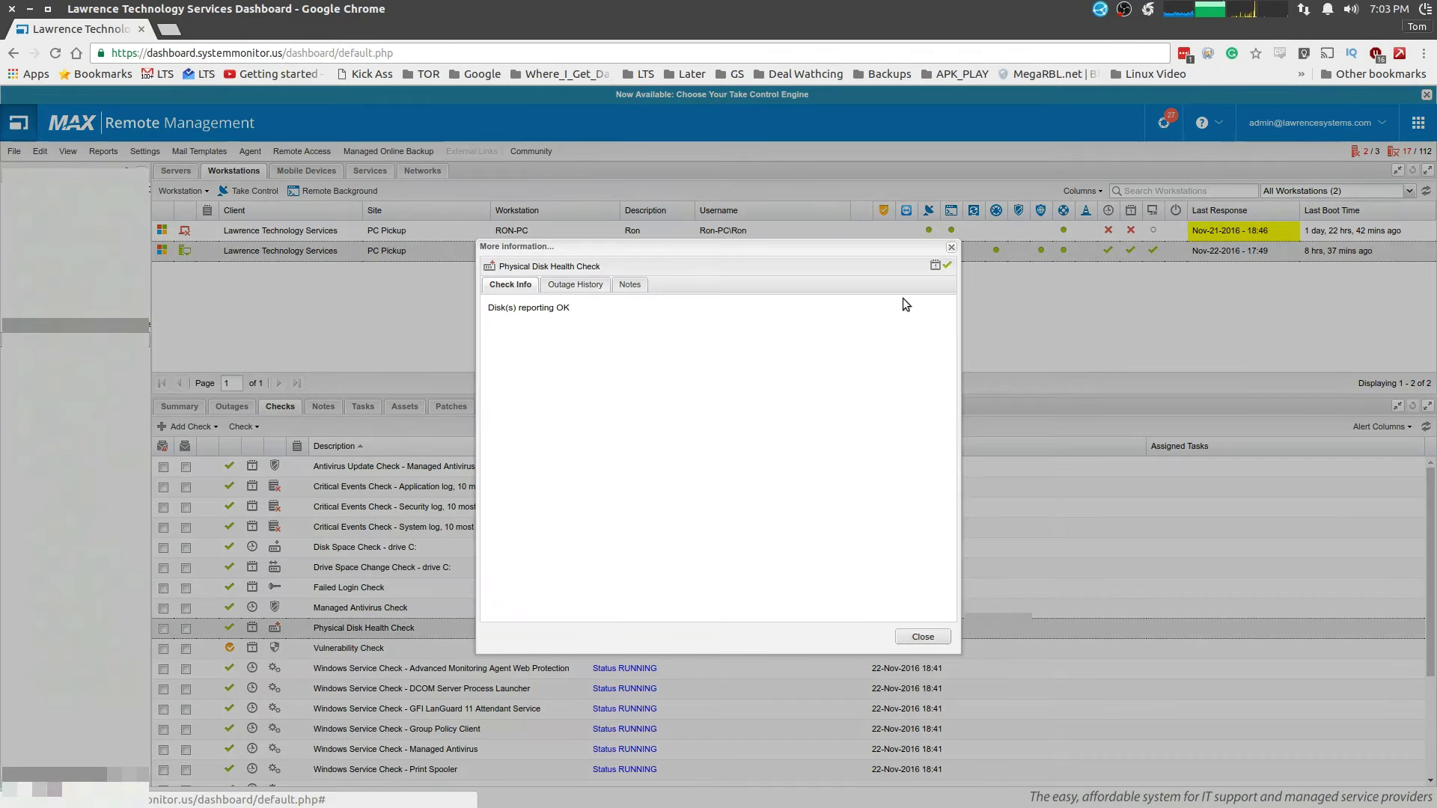
click(952, 247)
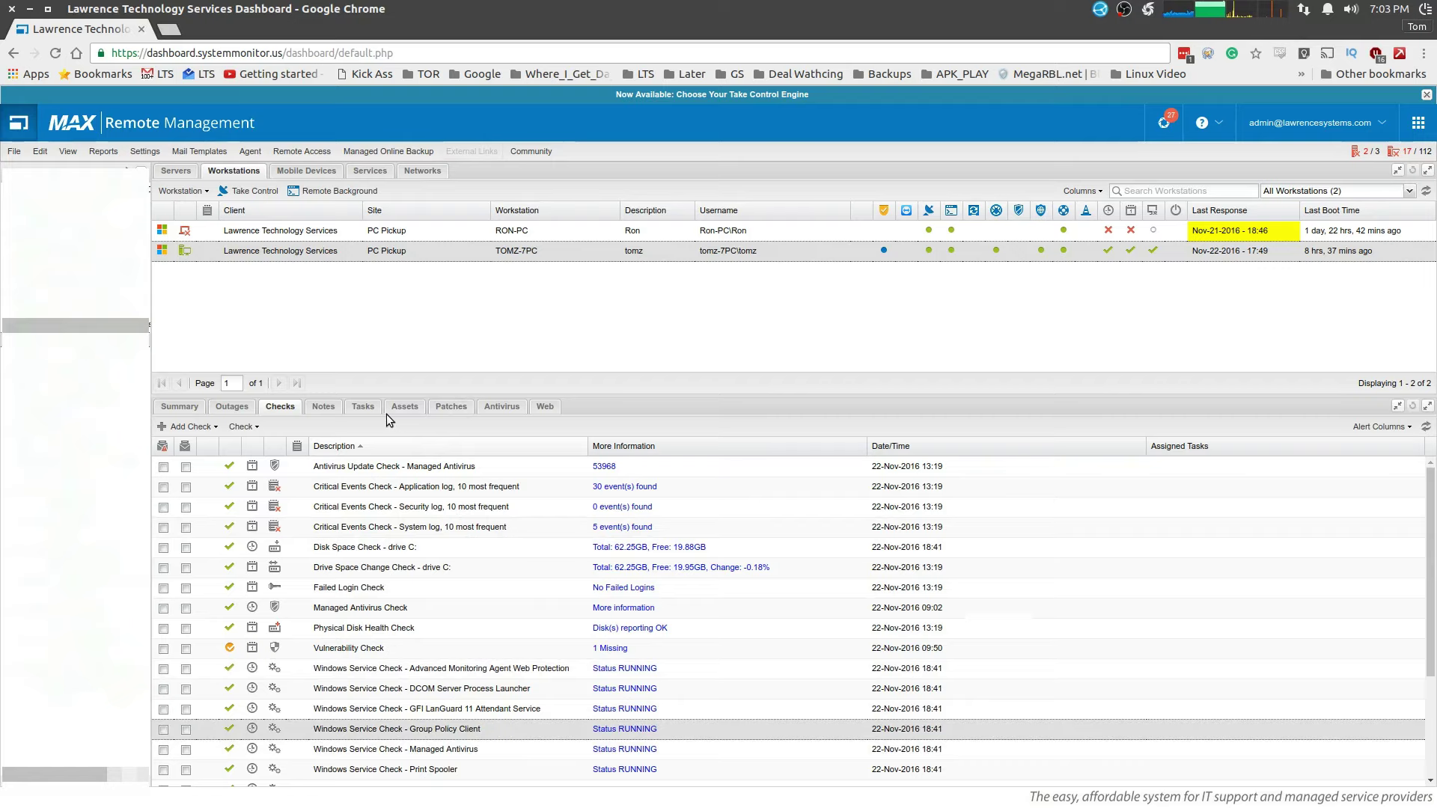
Look through the workstation's automated tasks, patches and summary, and examine the open Vulnerability Check outage
click(365, 409)
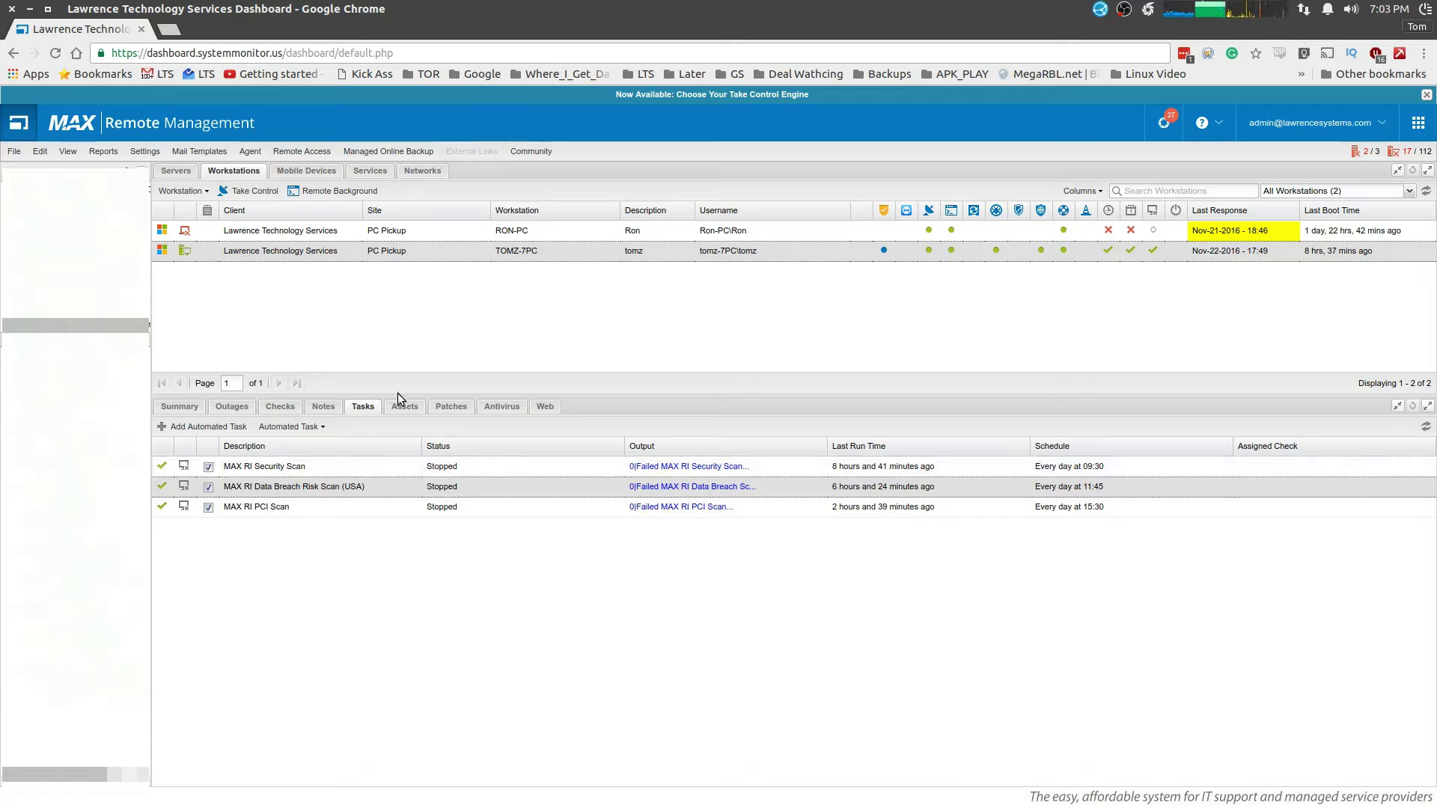
click(466, 409)
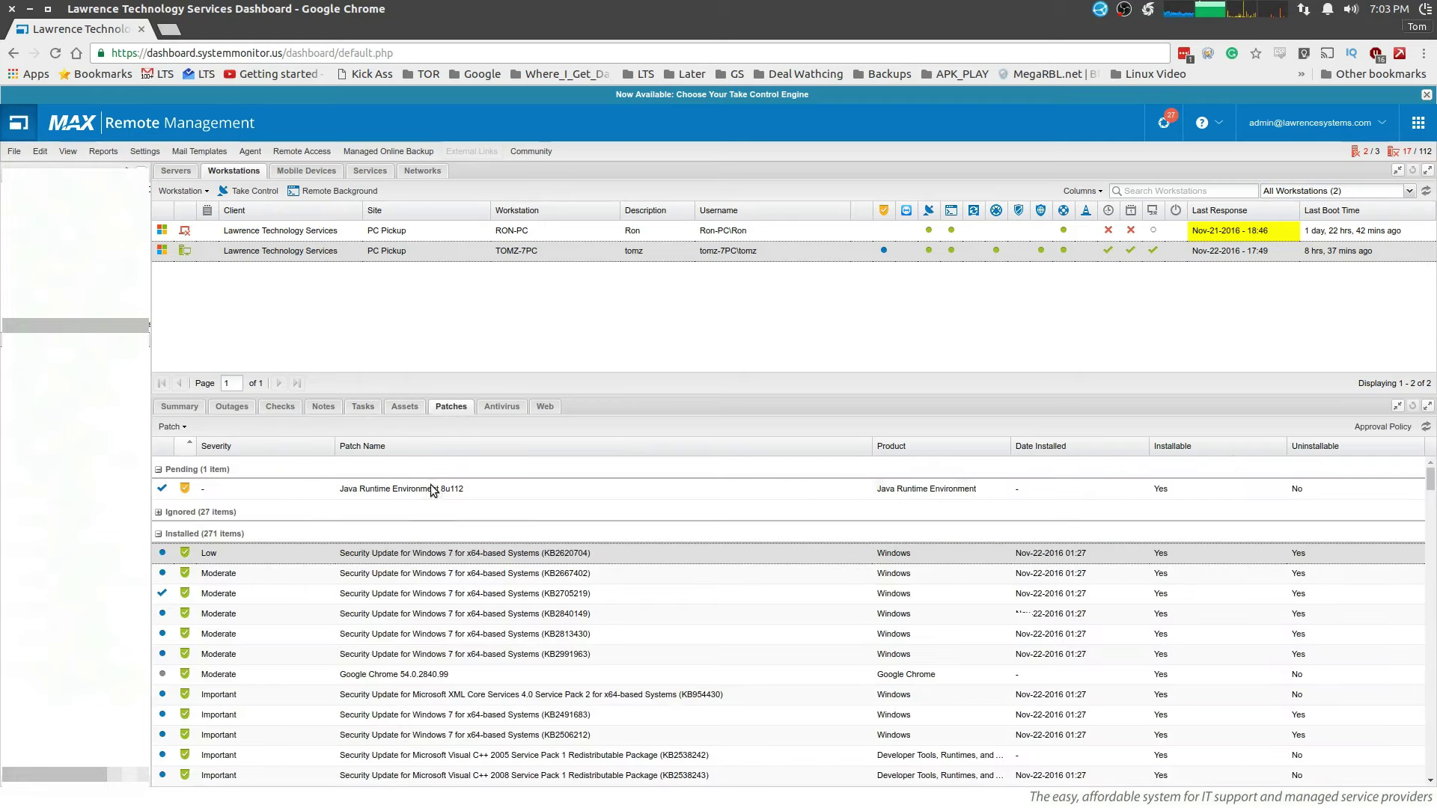
click(178, 406)
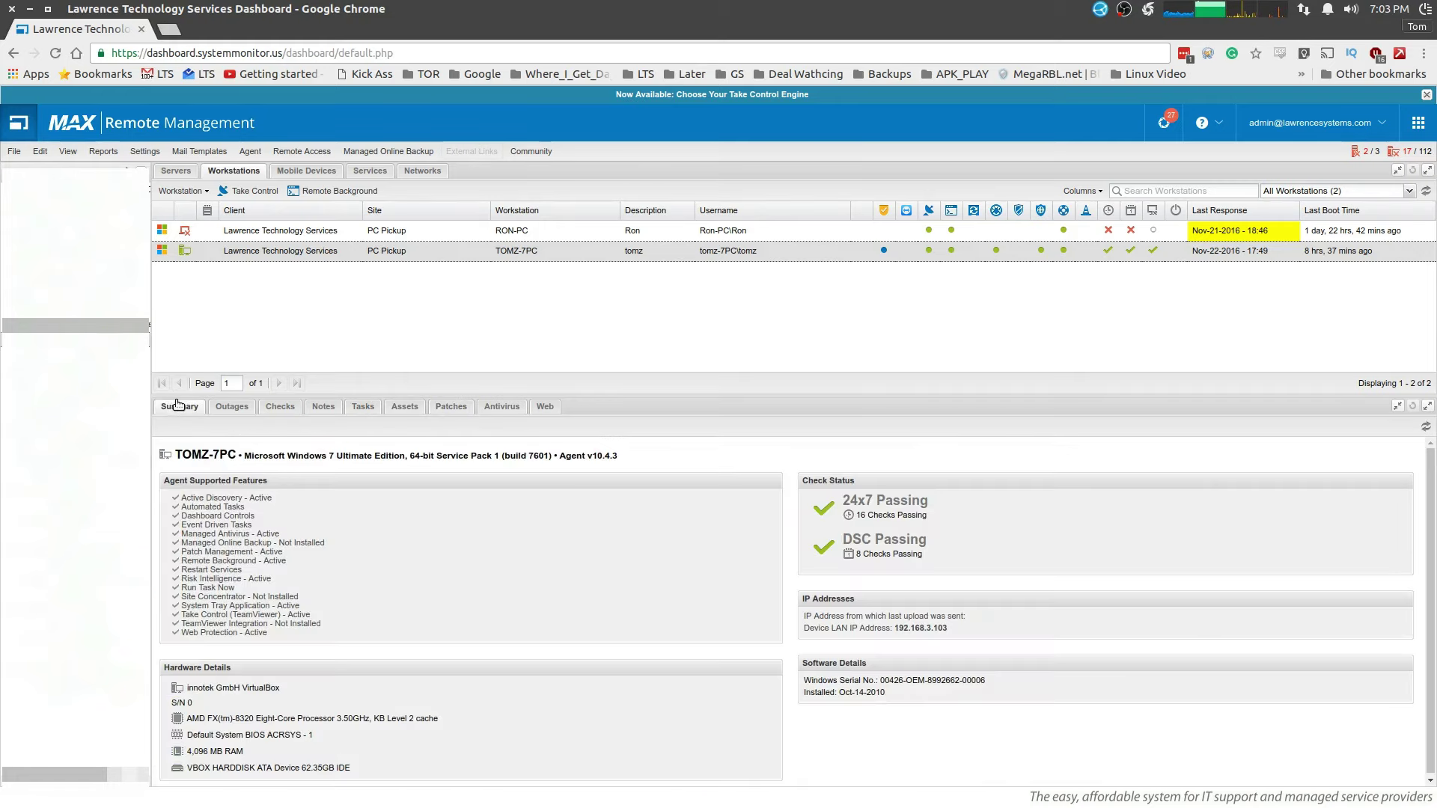
click(232, 407)
click(275, 490)
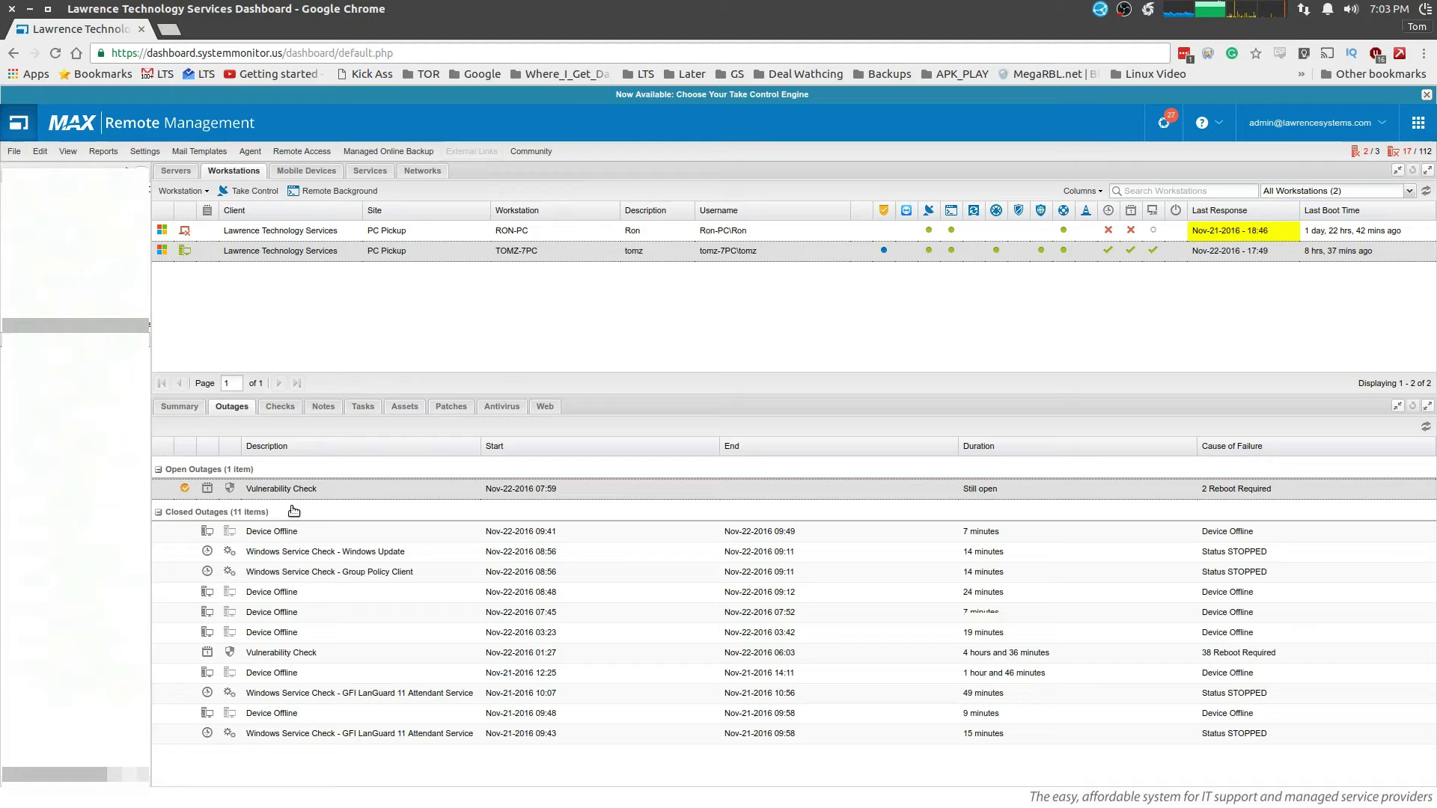
Compare the installed patches' dates with today's date in the system calendar, and examine the pending Java Runtime Environment 8u112 patch
click(449, 409)
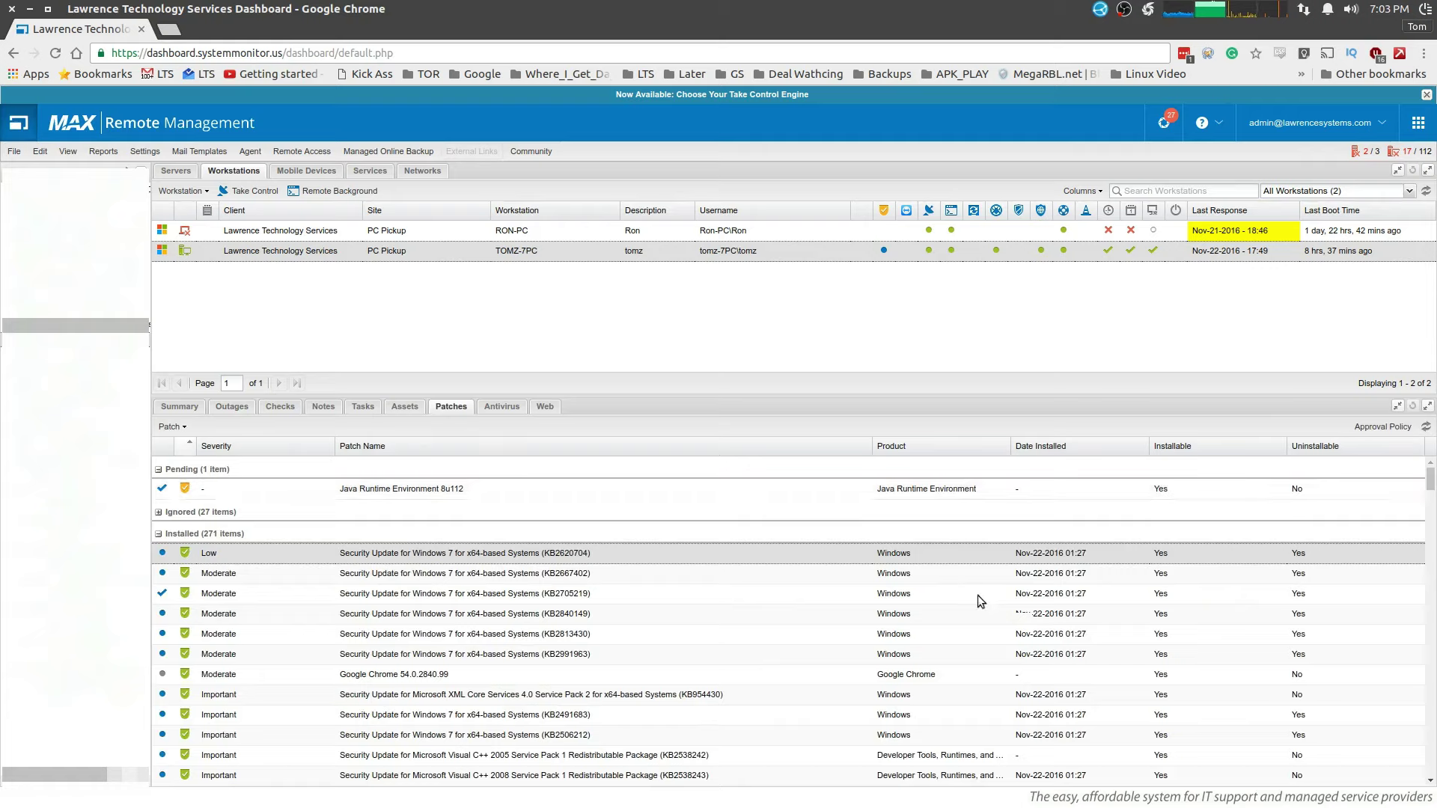
click(1375, 8)
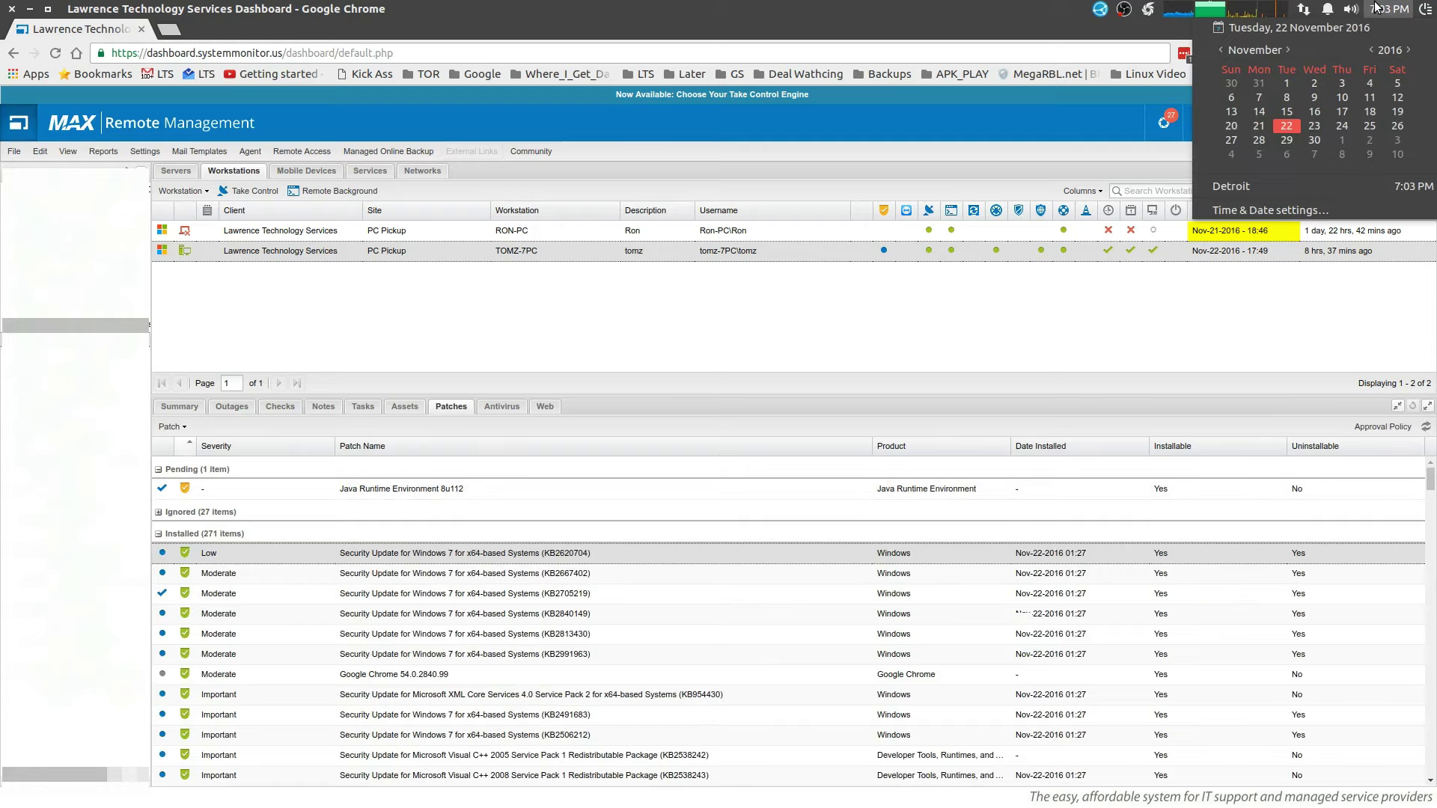
click(1374, 8)
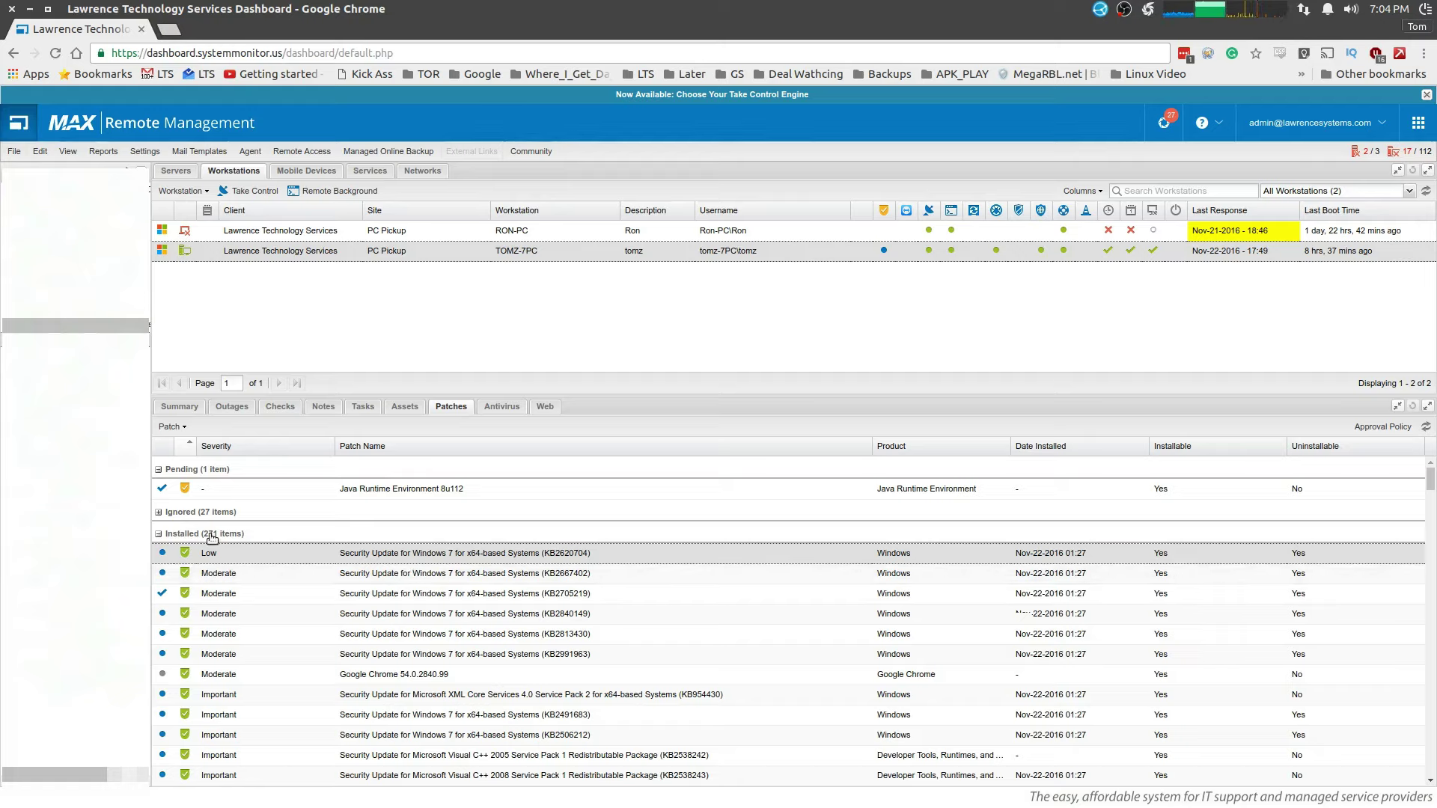
click(420, 488)
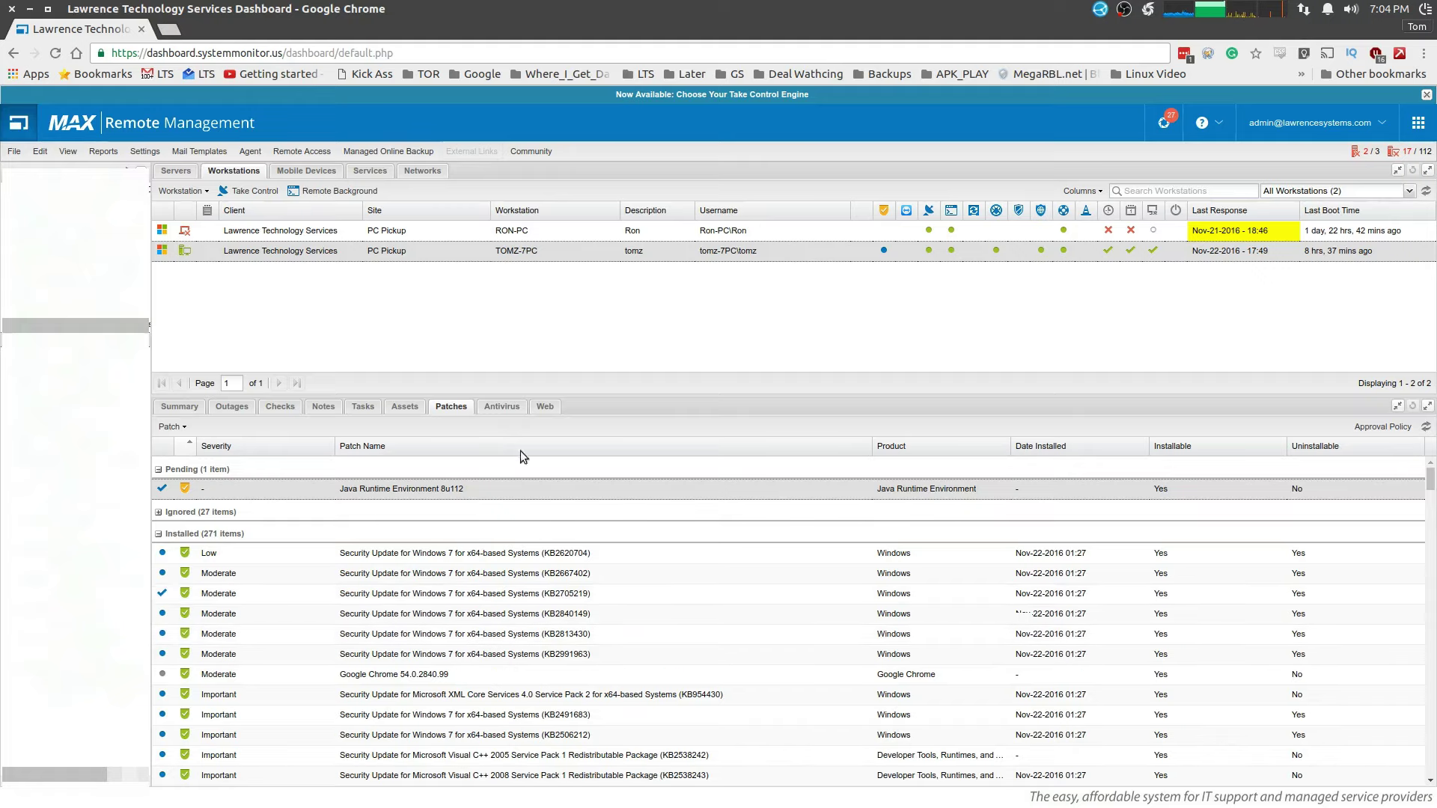
Revisit the workstation's summary, outages and list of monitoring checks
click(170, 409)
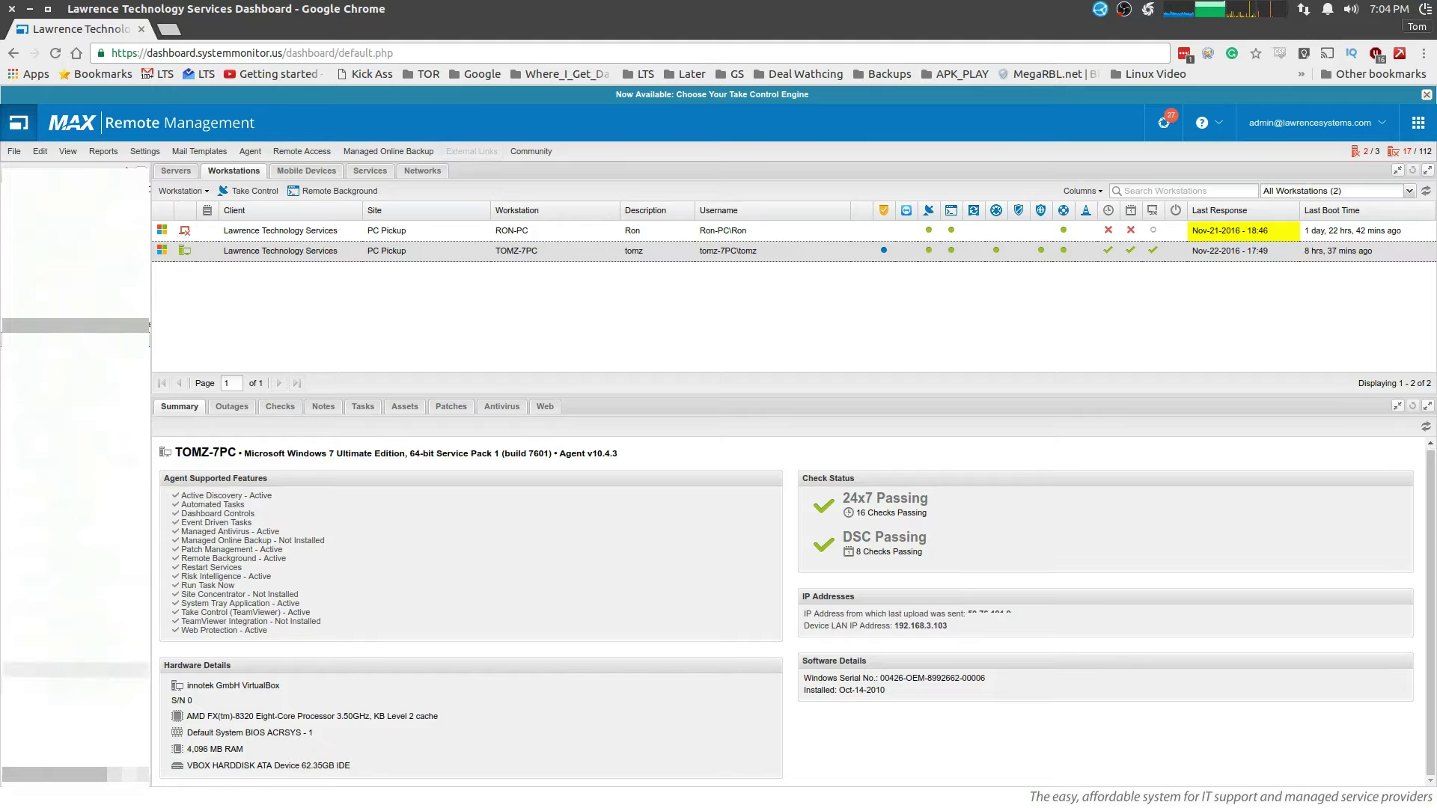
click(251, 411)
click(280, 408)
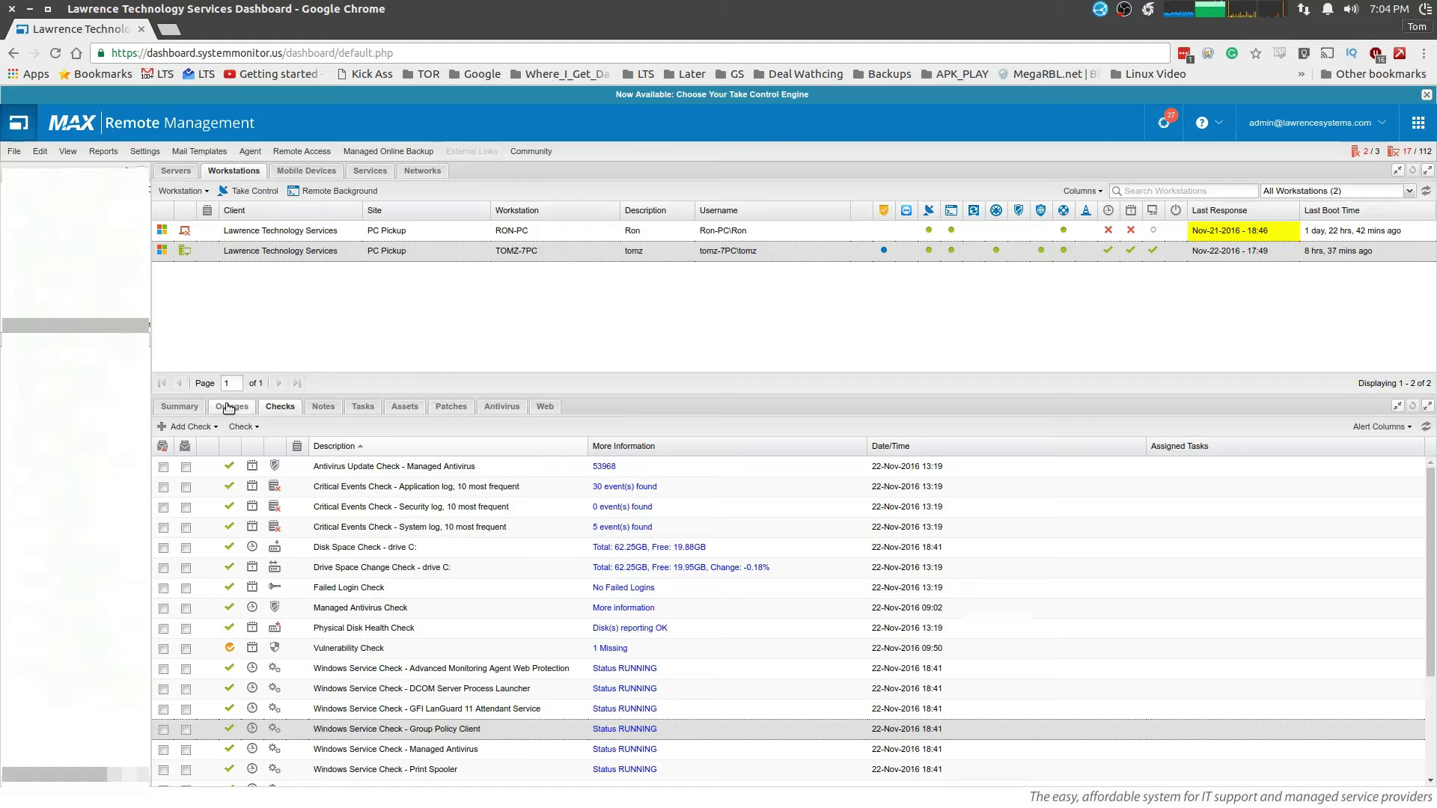
Examine the workstation's hardware and software inventory, including the Microsoft Office Access MUI (English) 2007 entry, and return to its summary
click(404, 406)
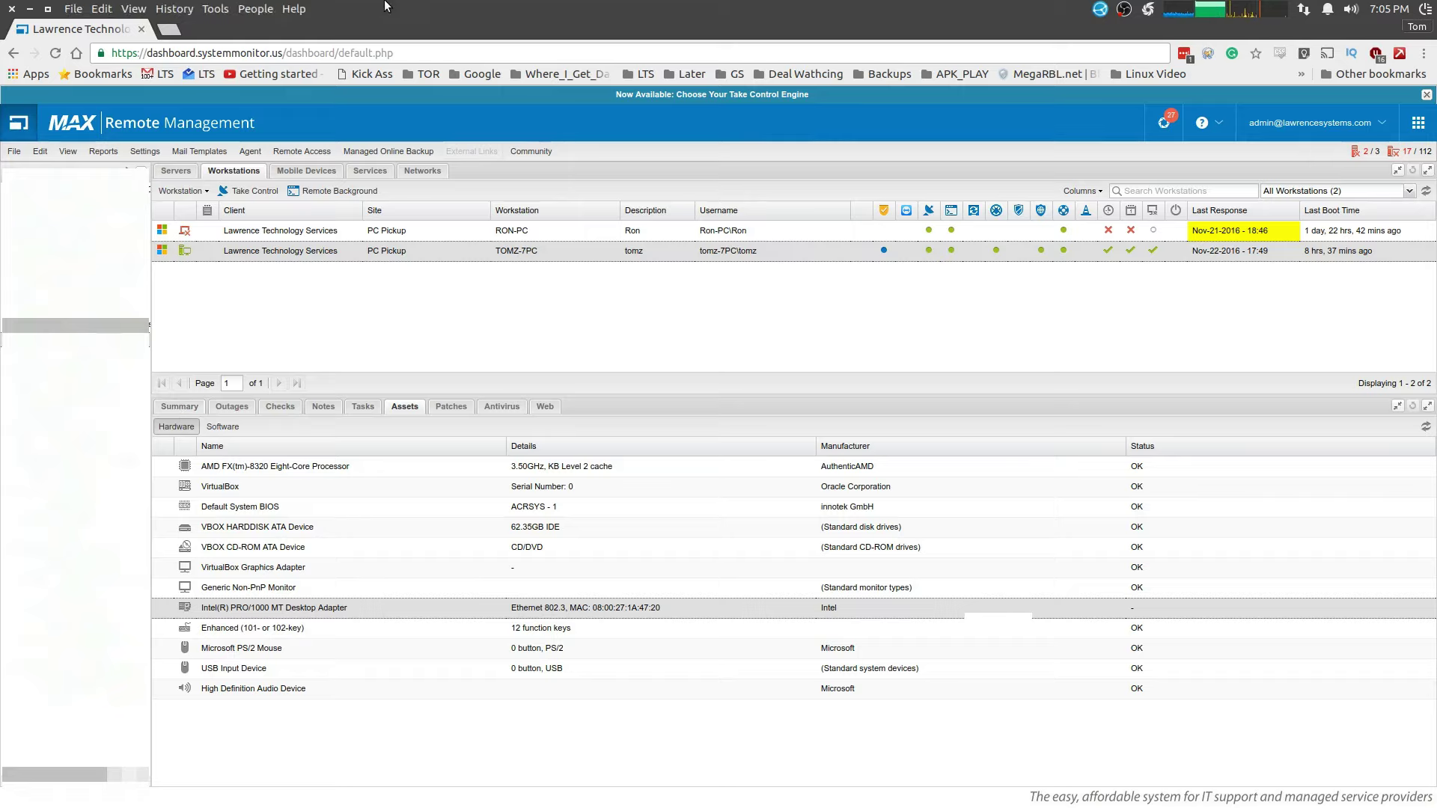
click(225, 426)
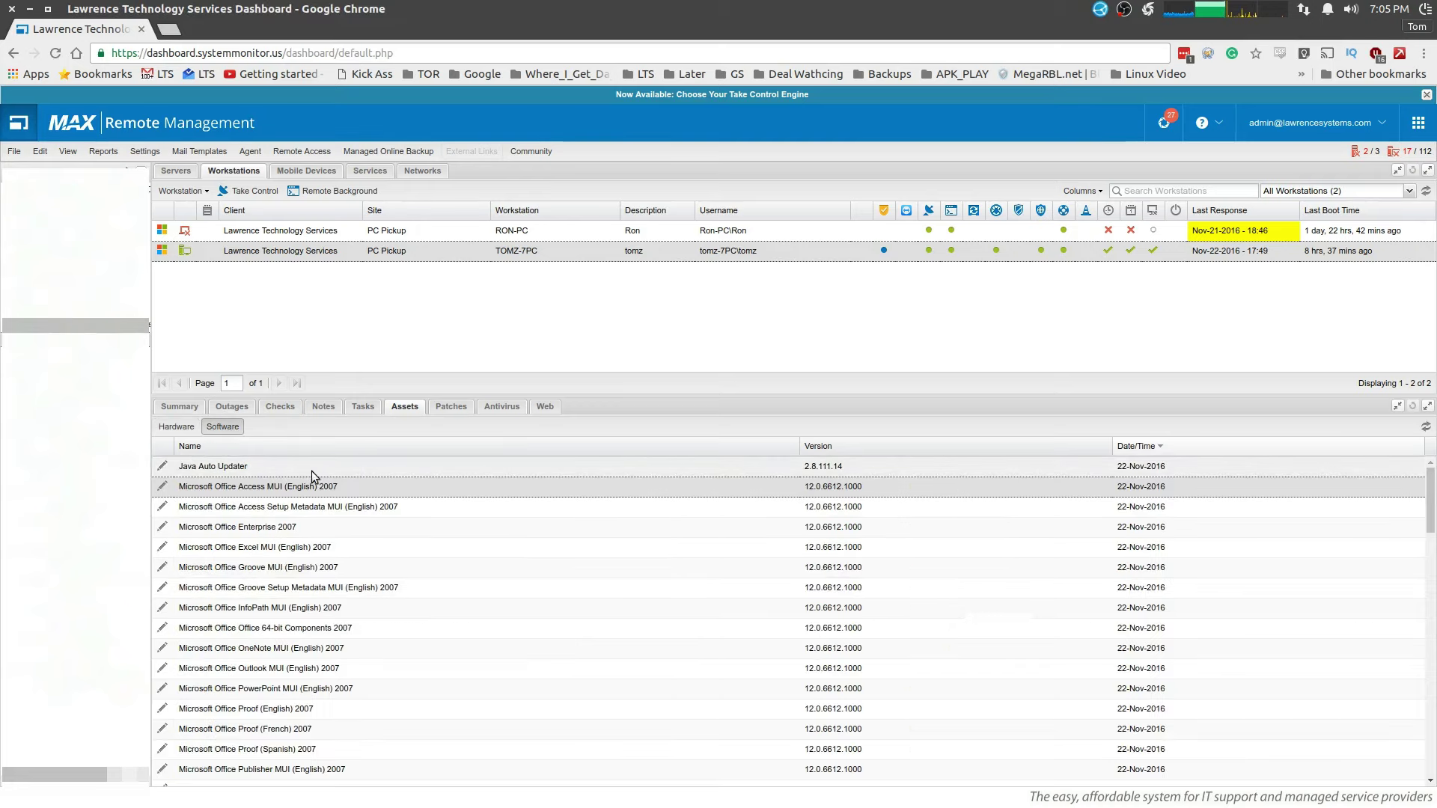
click(335, 473)
click(337, 490)
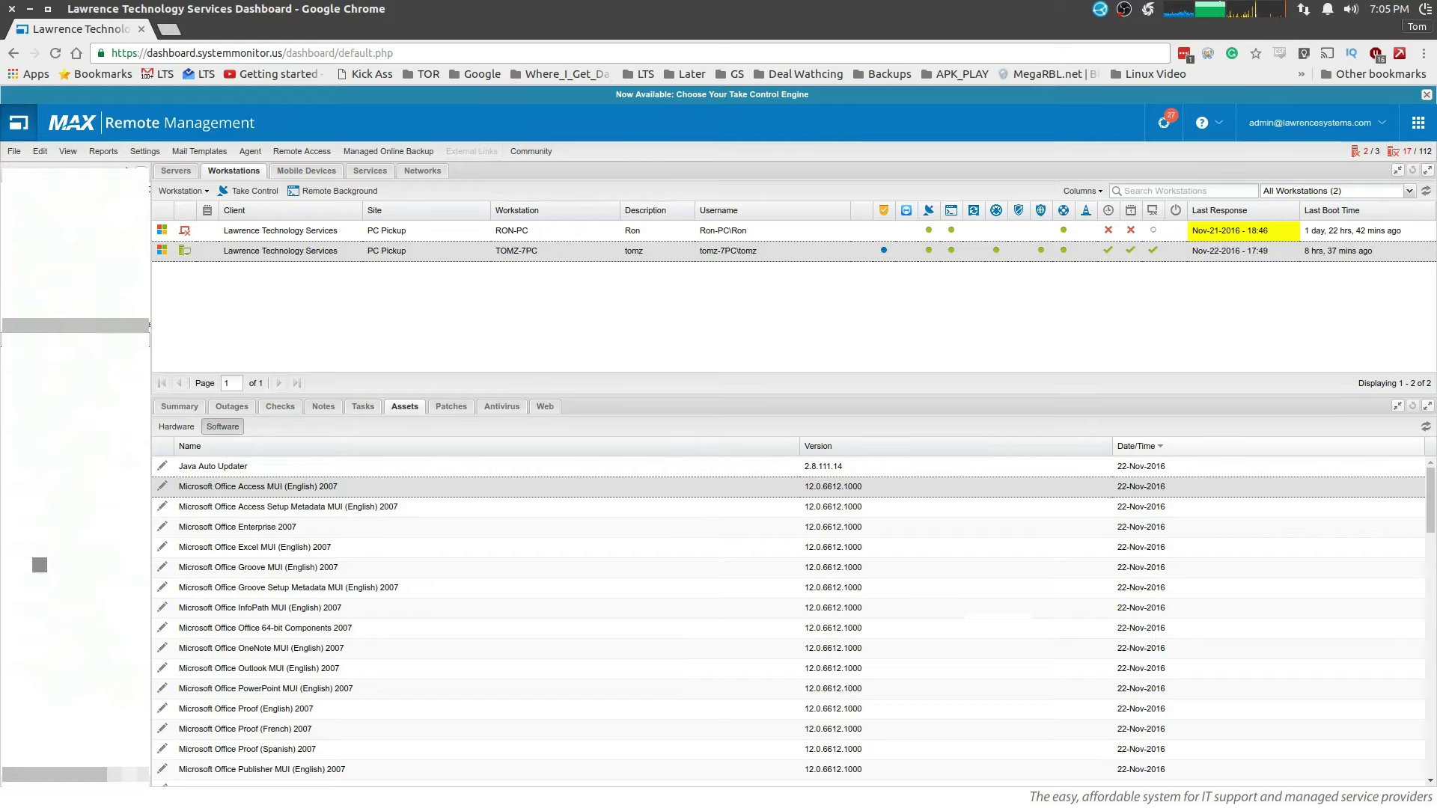
click(180, 406)
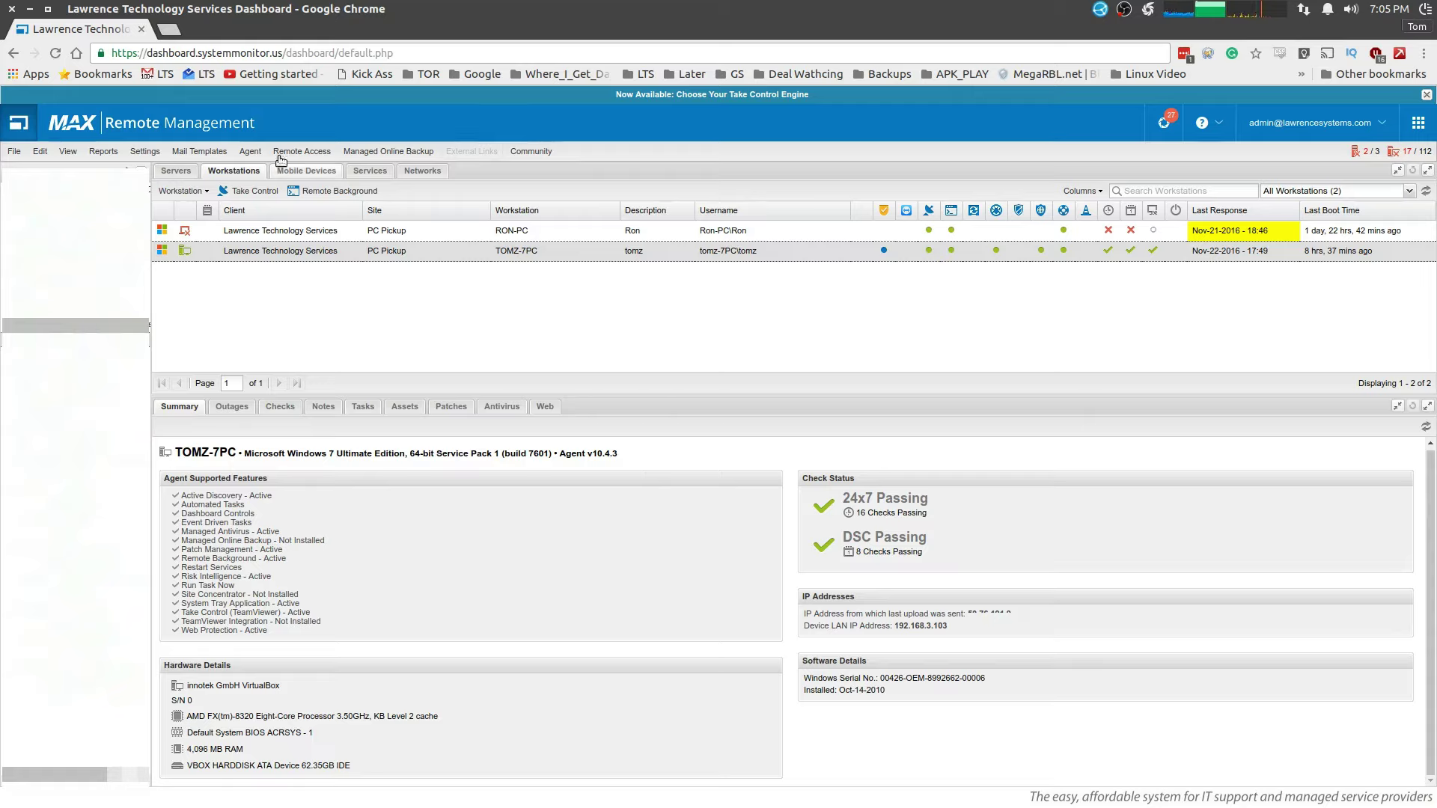
Look at the available agent downloads, including the site installation package, without downloading one
click(250, 152)
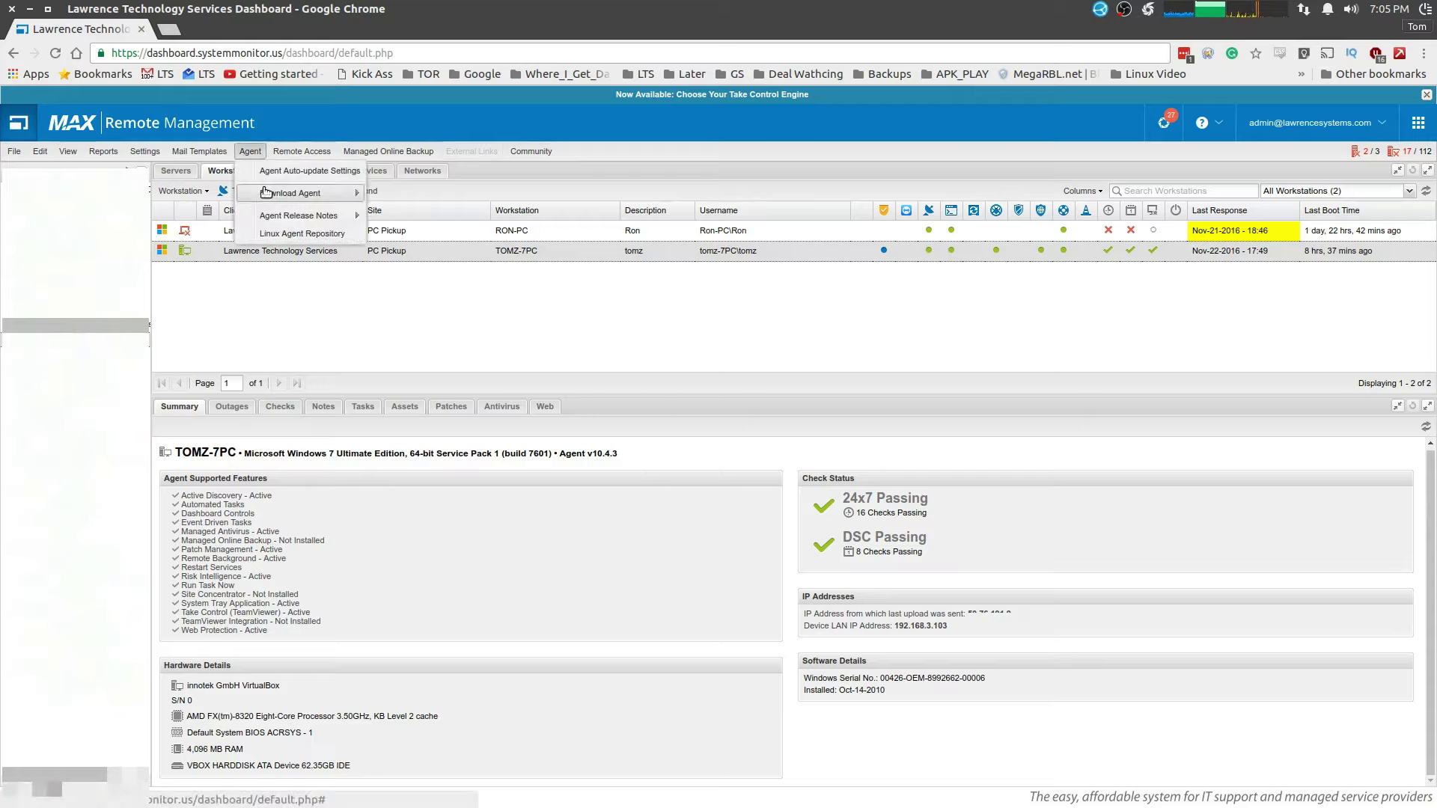
mouse_move(315, 193)
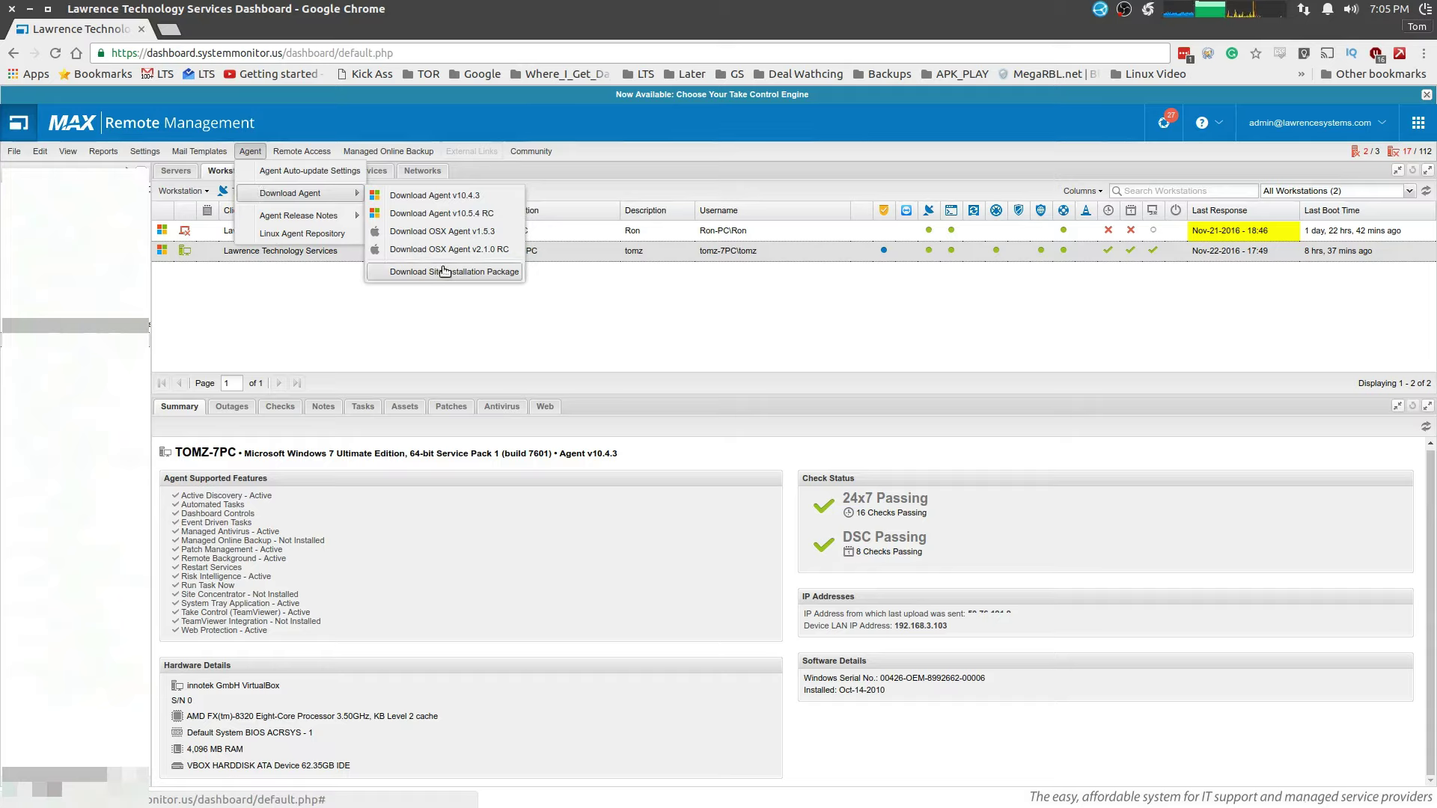
click(623, 165)
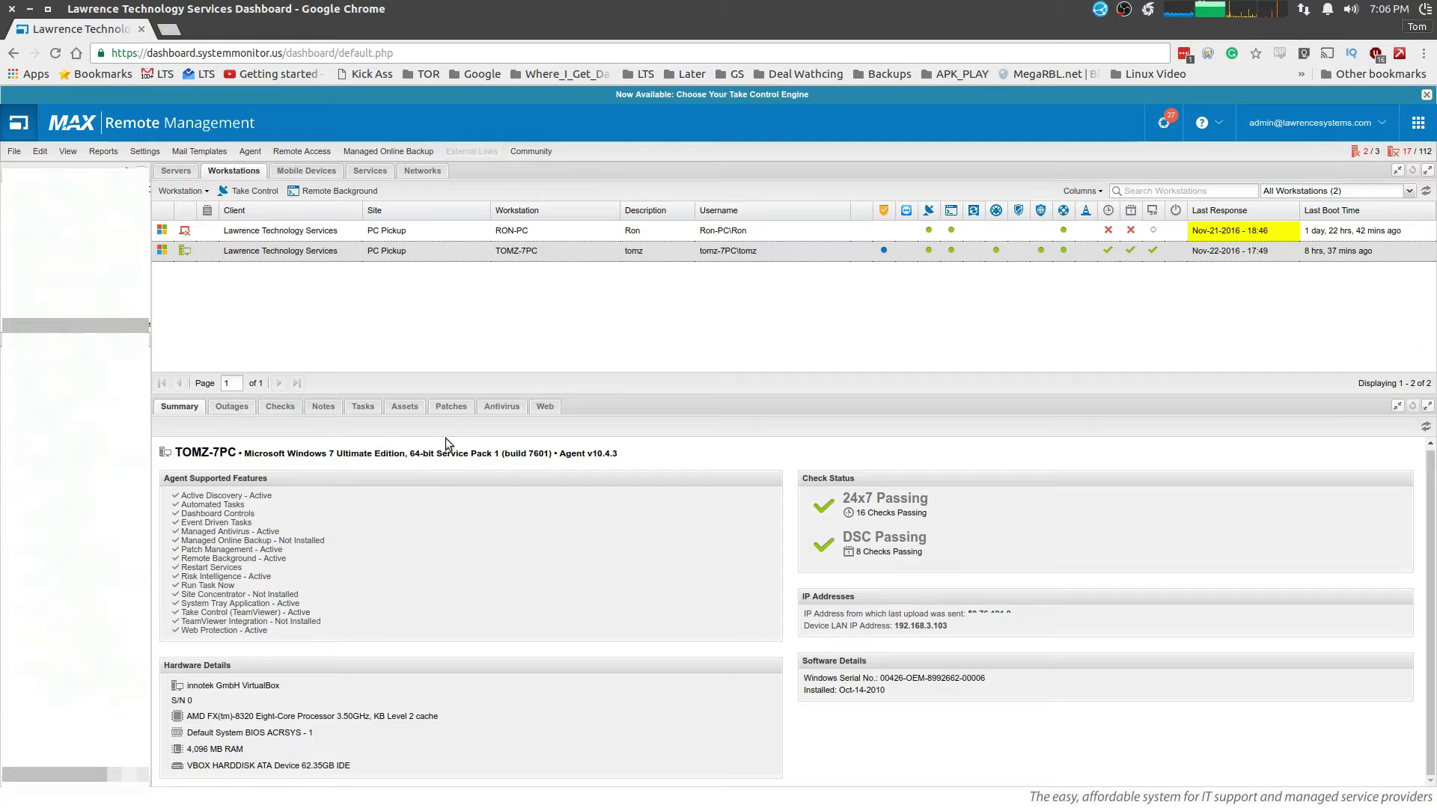
Review the workstation's antivirus scan history and its daily web activity for 21 and 22 November 2016
click(501, 407)
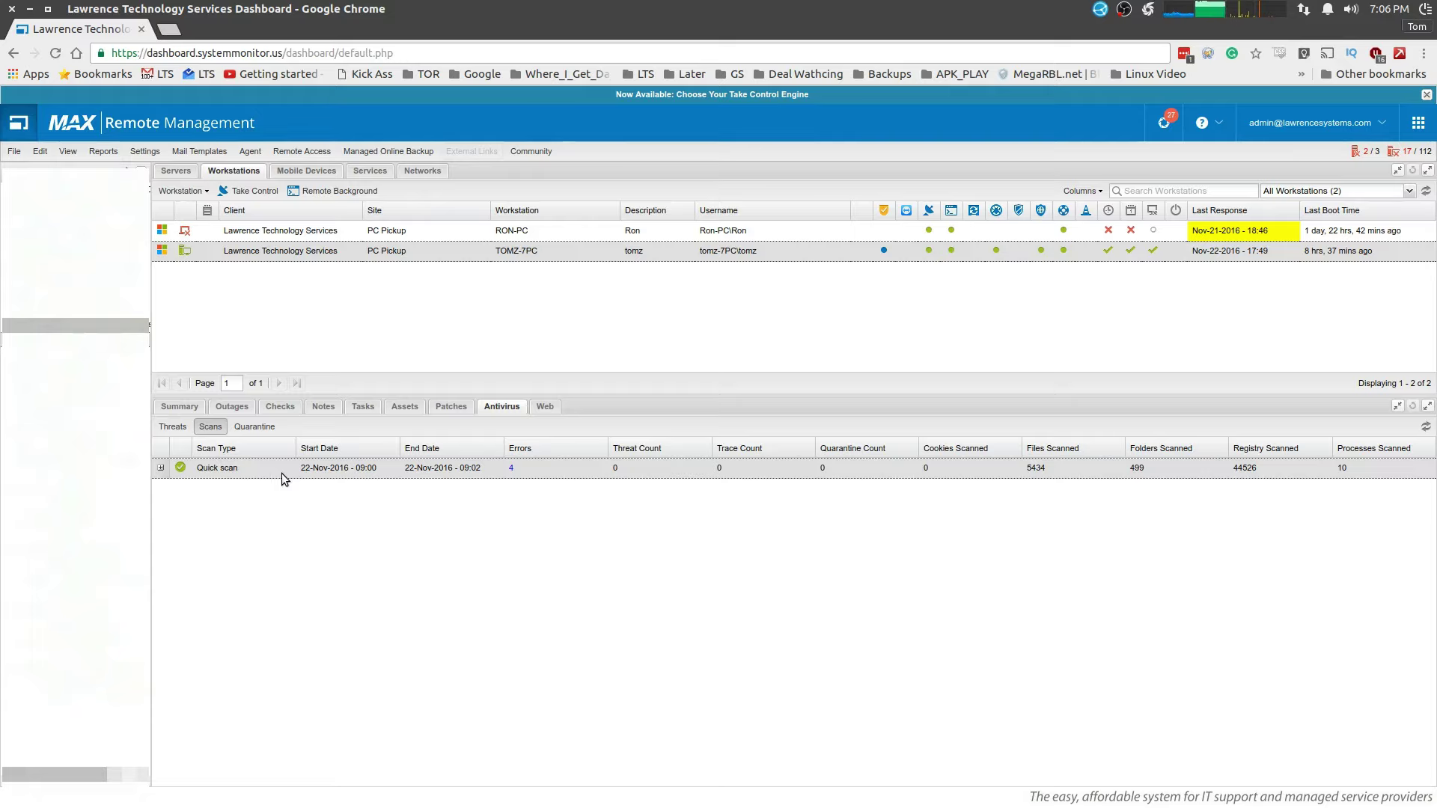
click(546, 407)
click(194, 488)
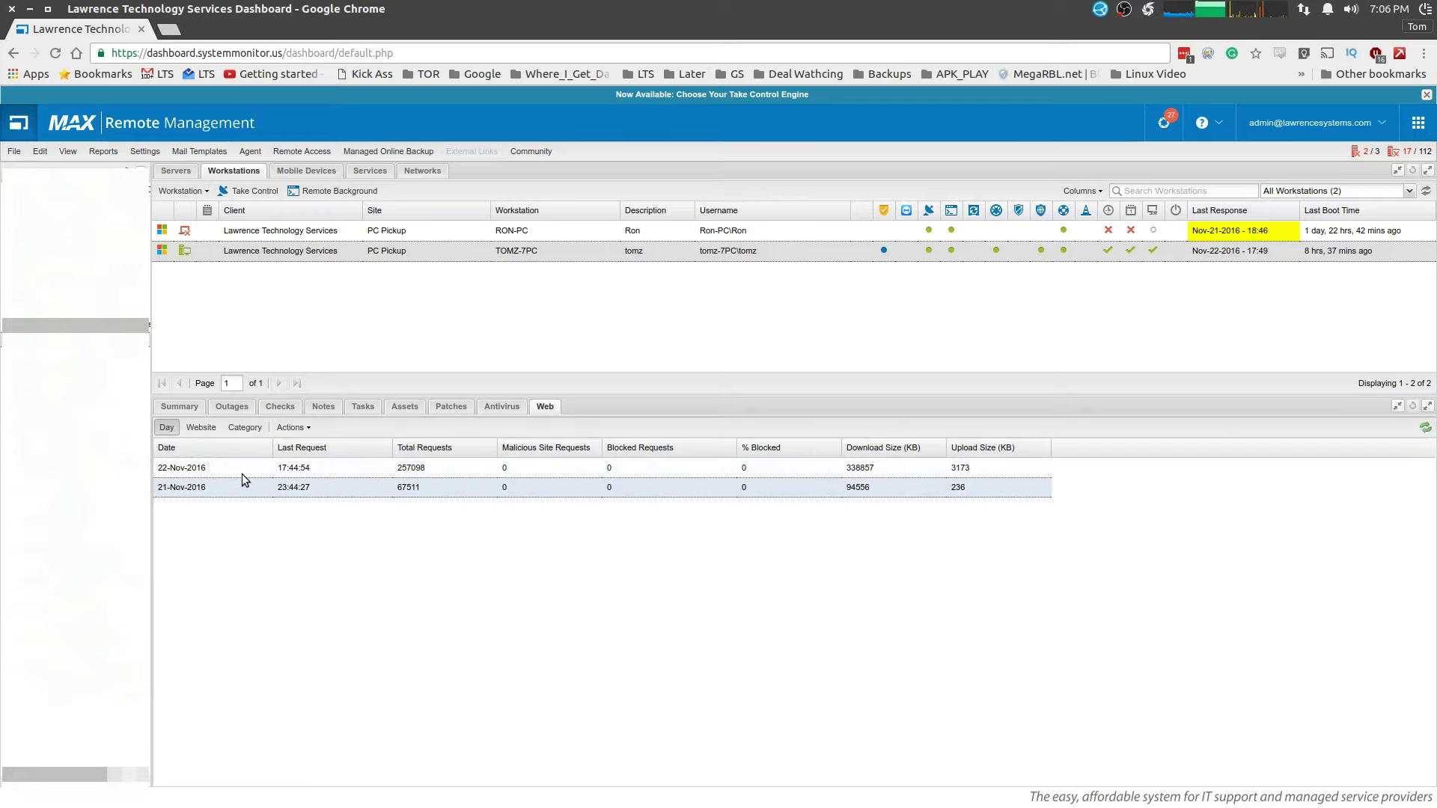
click(240, 469)
View today's web activity by website and by category, and export the category list to CSV
click(216, 429)
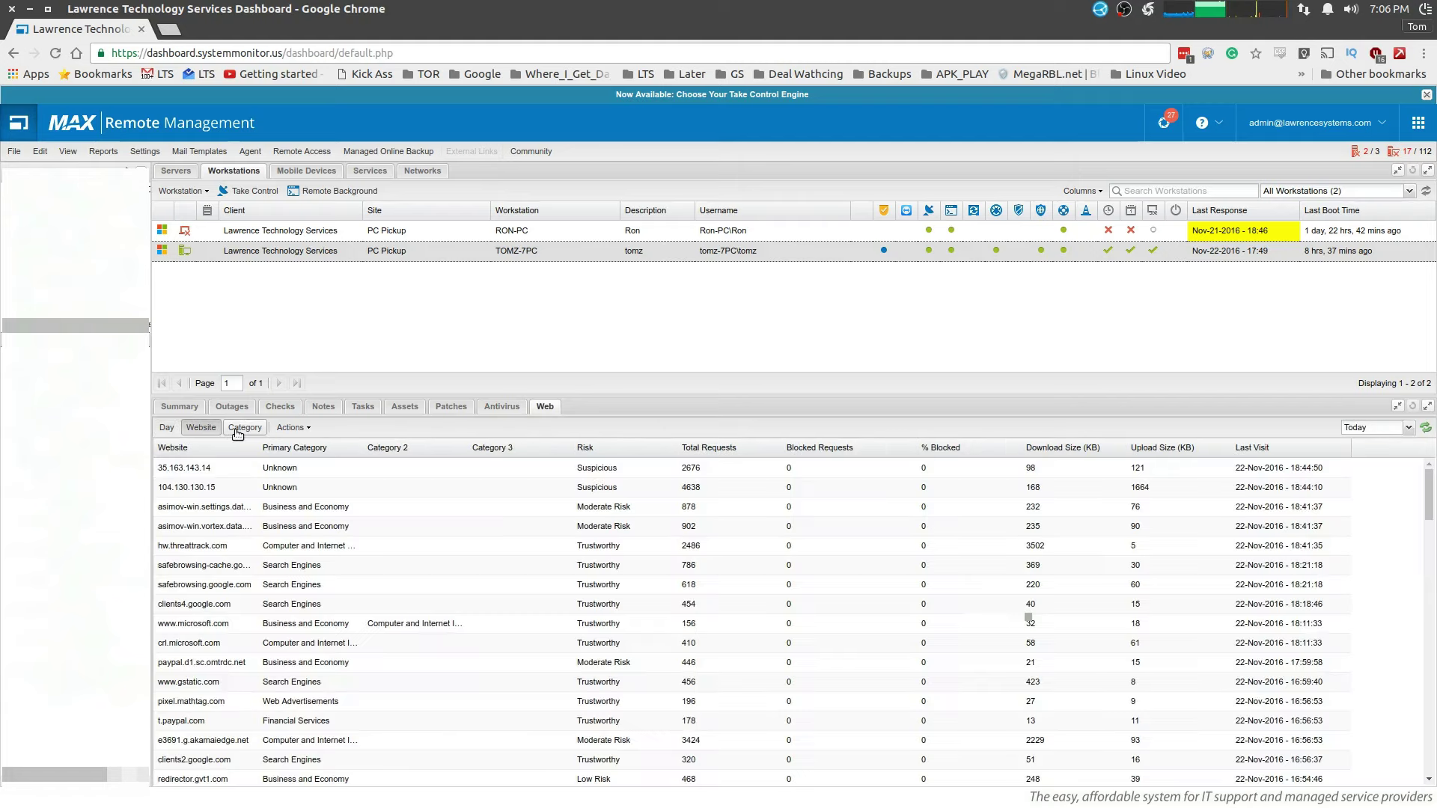
click(242, 429)
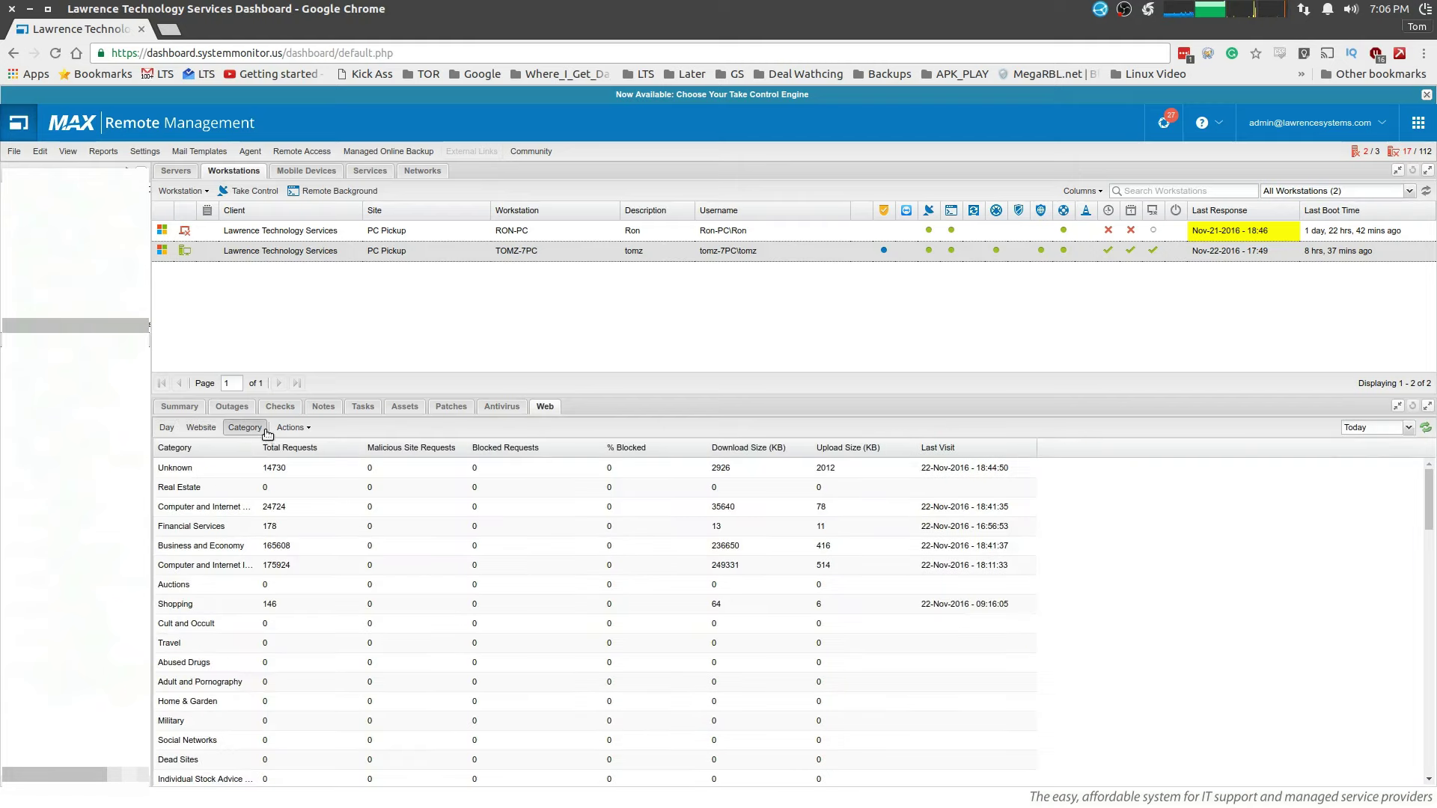
click(292, 427)
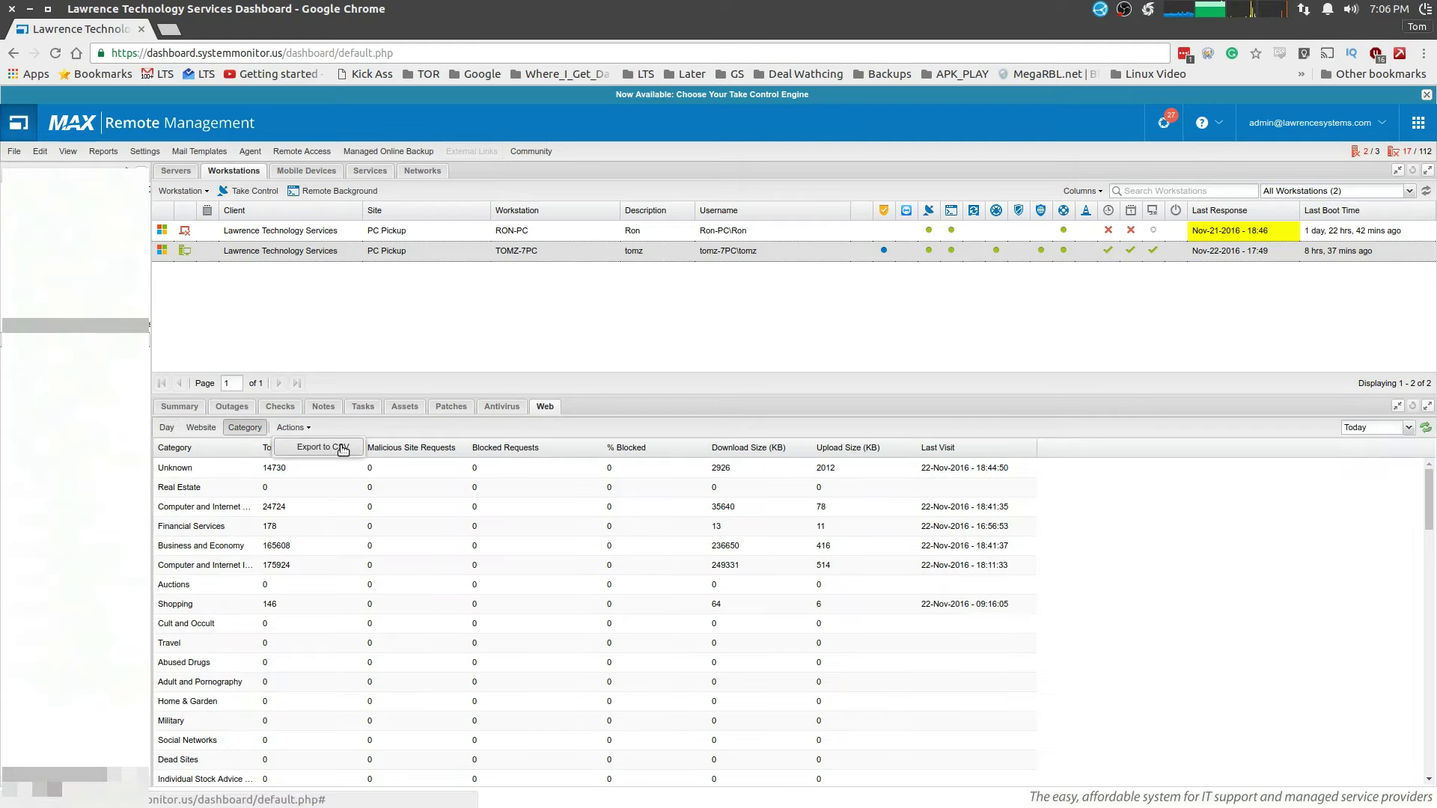
click(346, 447)
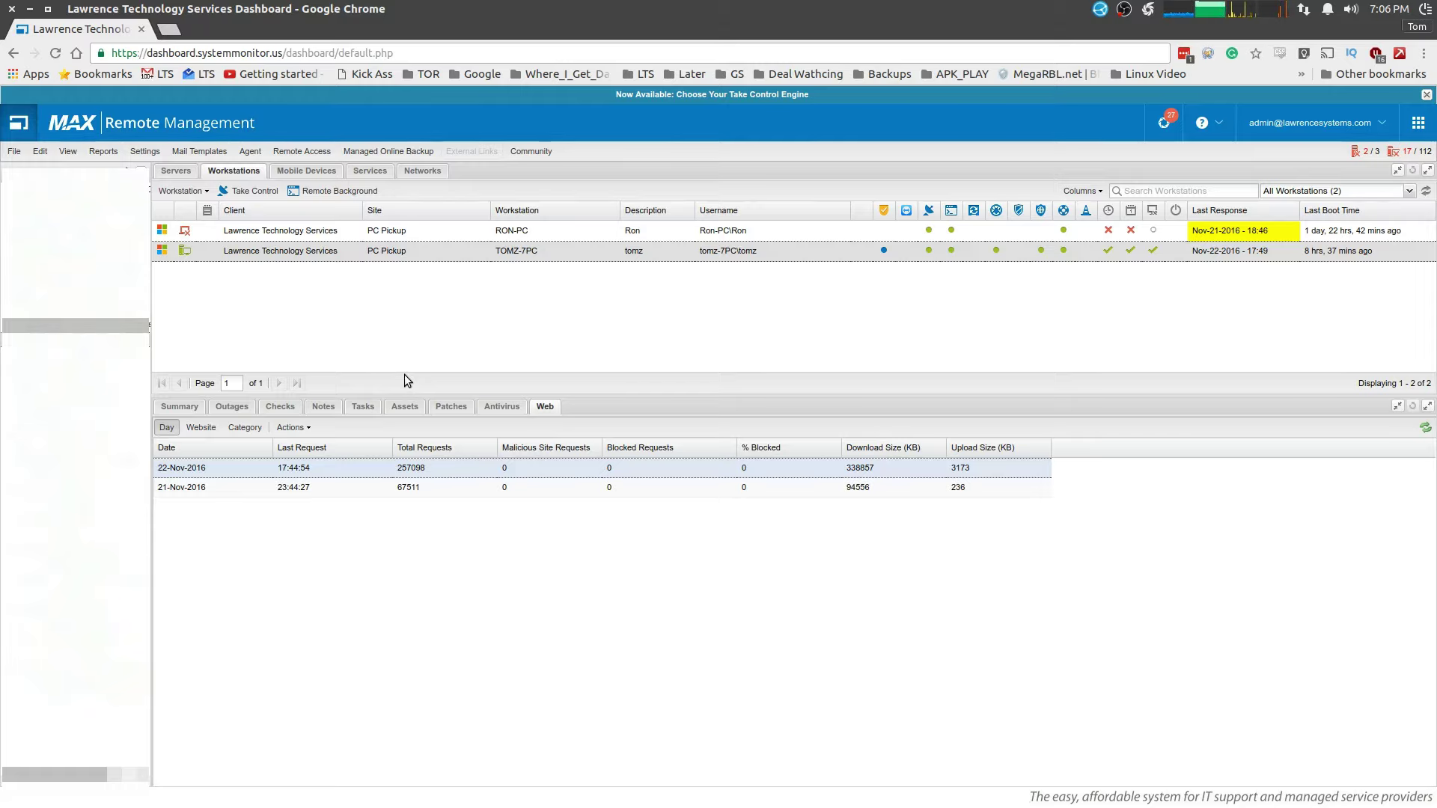
Recheck the workstation's assets and summary, and review the office network's connection history and activities
click(404, 407)
click(187, 412)
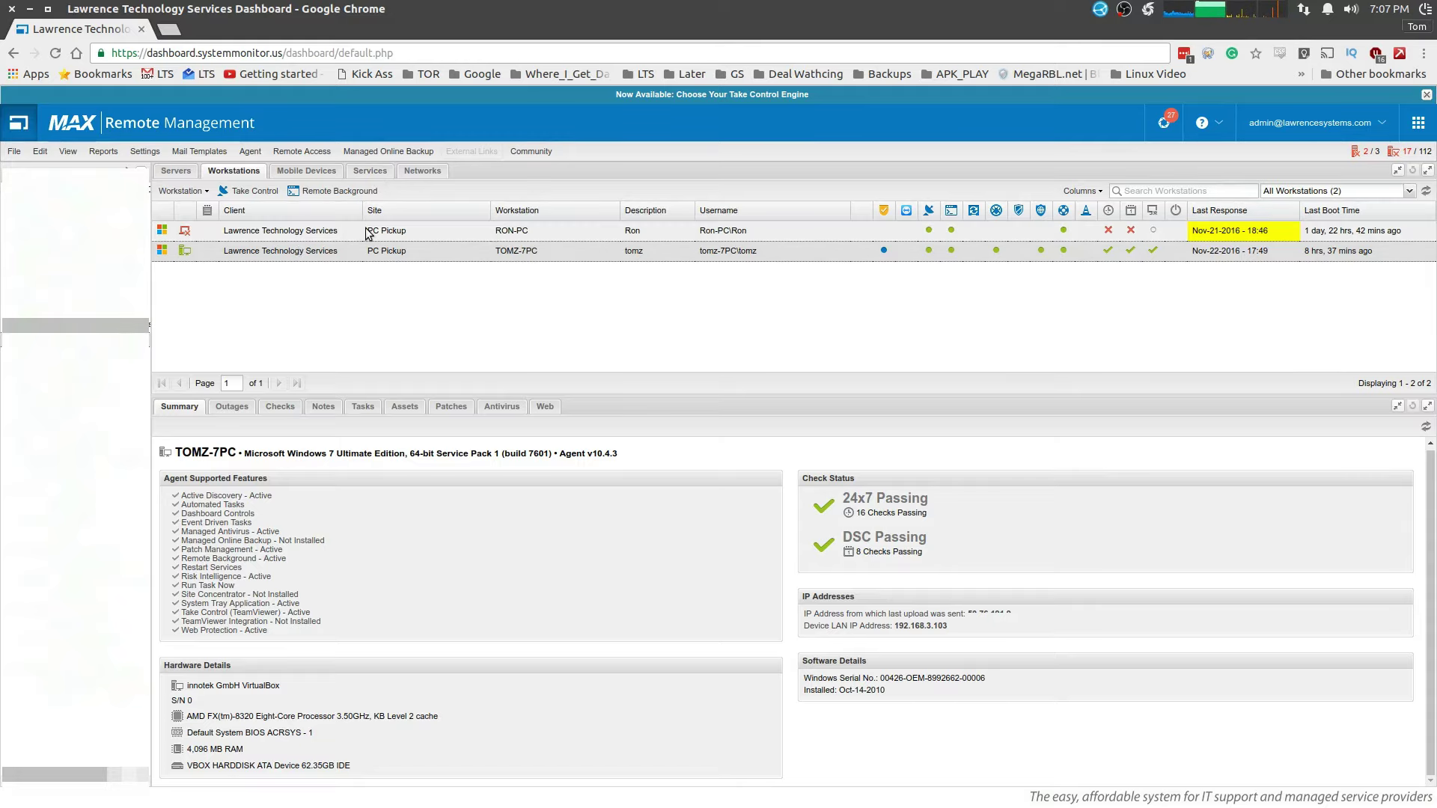
click(426, 172)
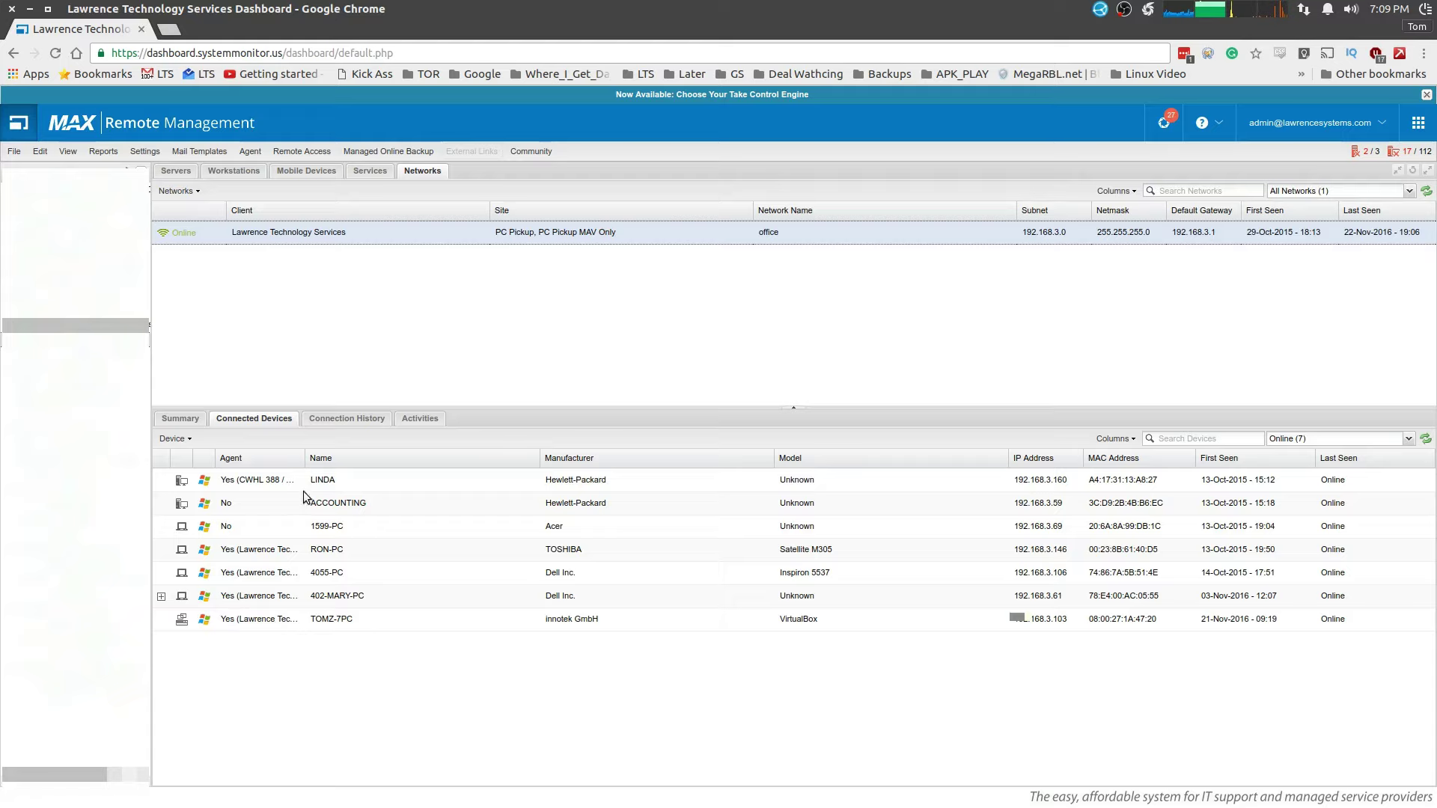
click(375, 419)
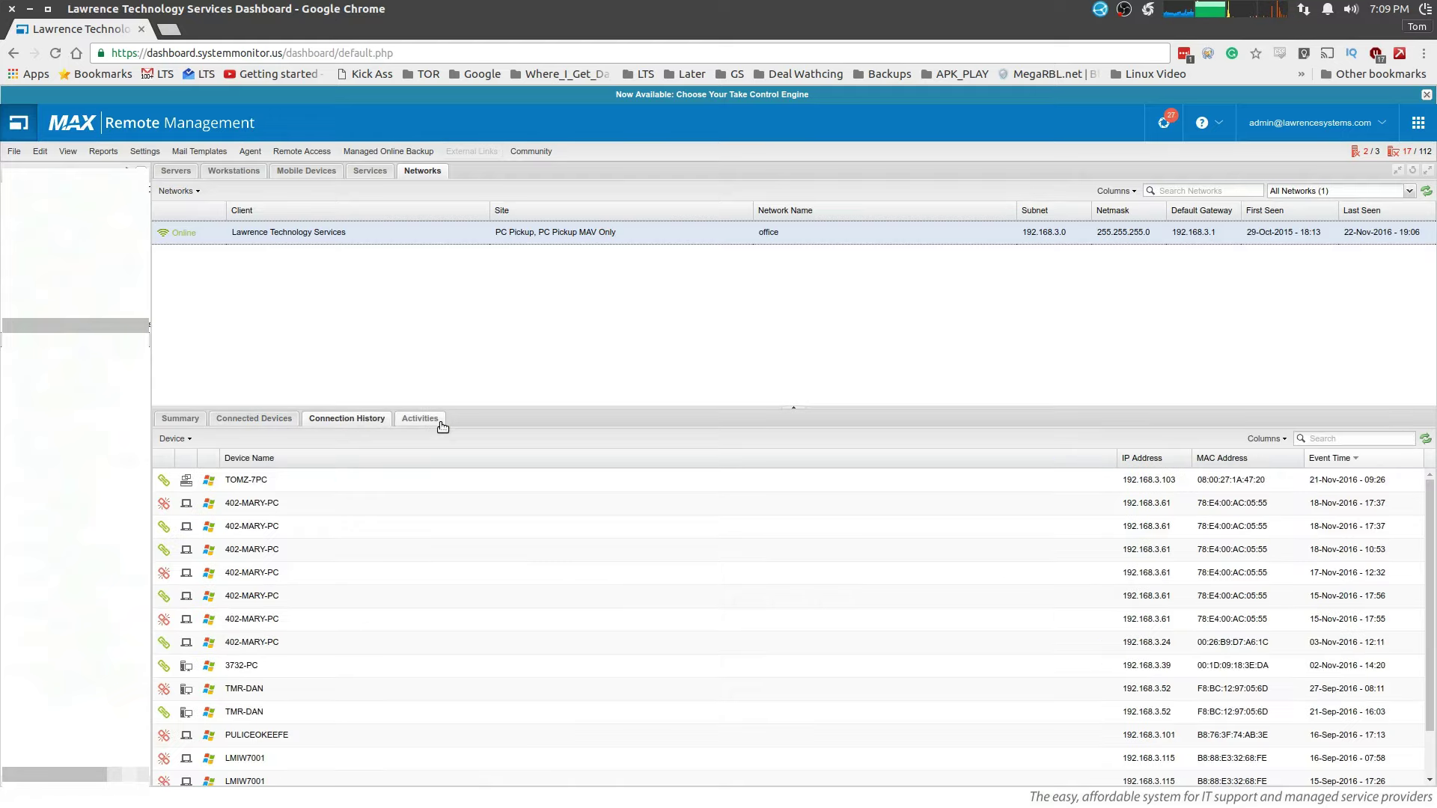
click(439, 423)
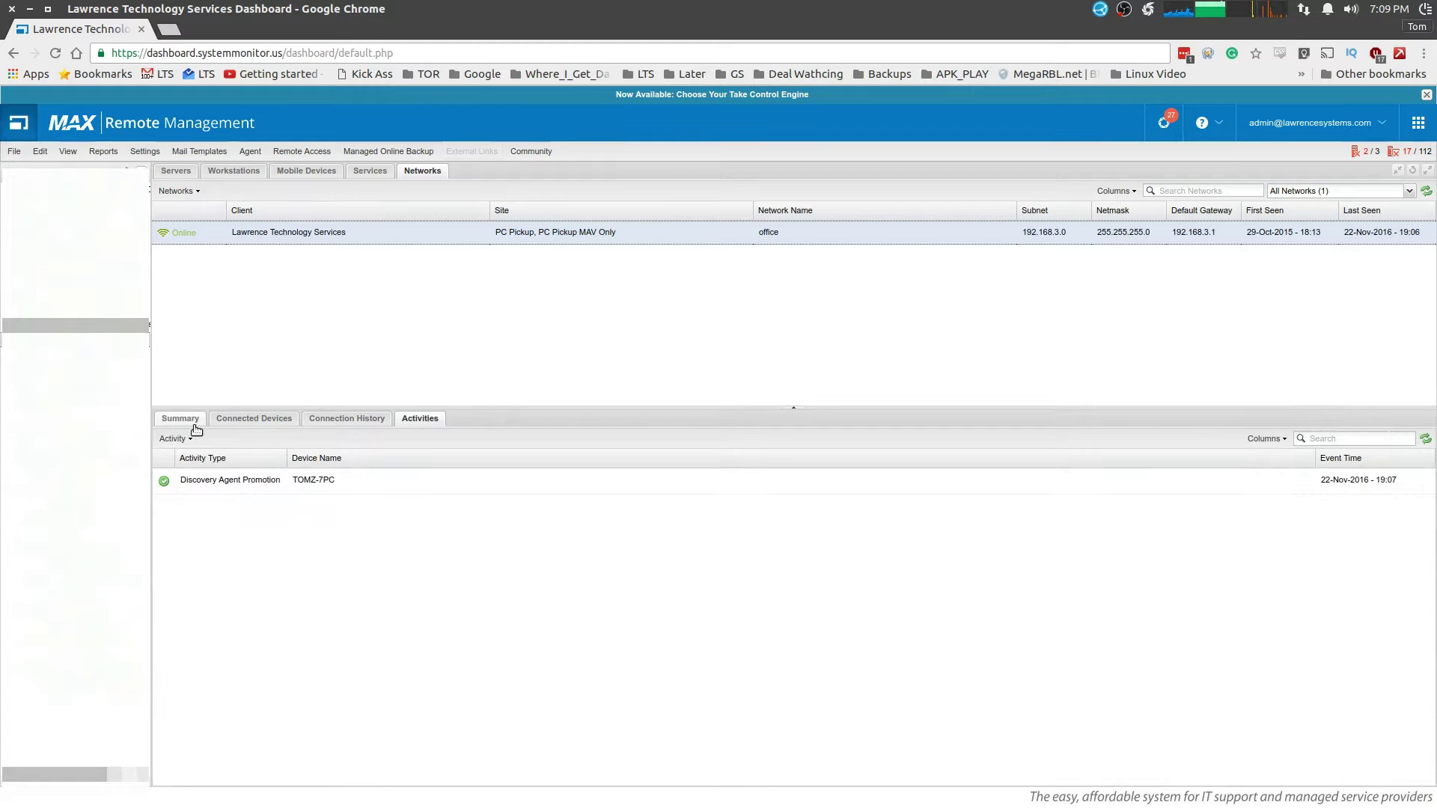
Examine the devices connected to the office network, comparing manufacturers and whether the Hewlett-Packard machines have an agent
click(241, 422)
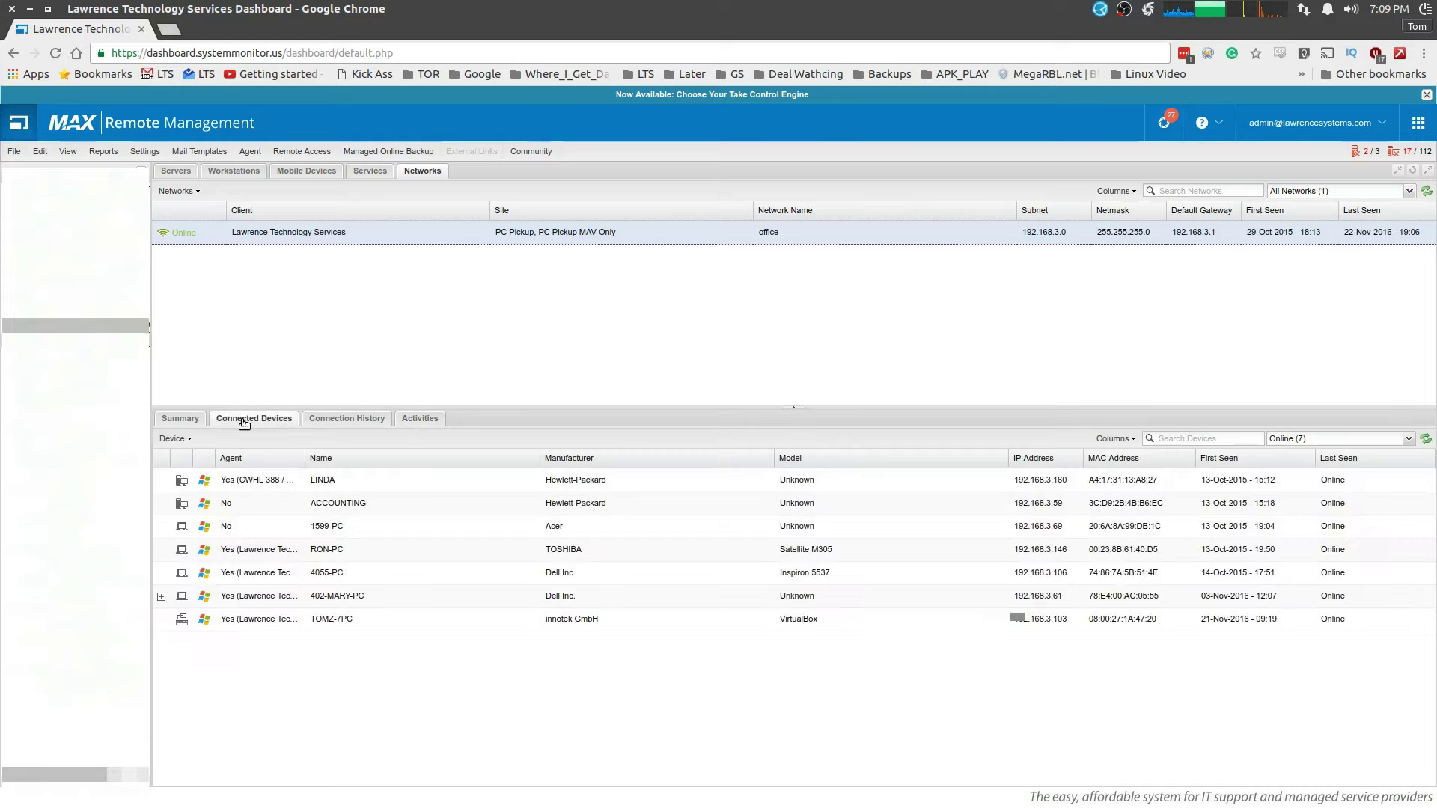
click(563, 504)
click(583, 485)
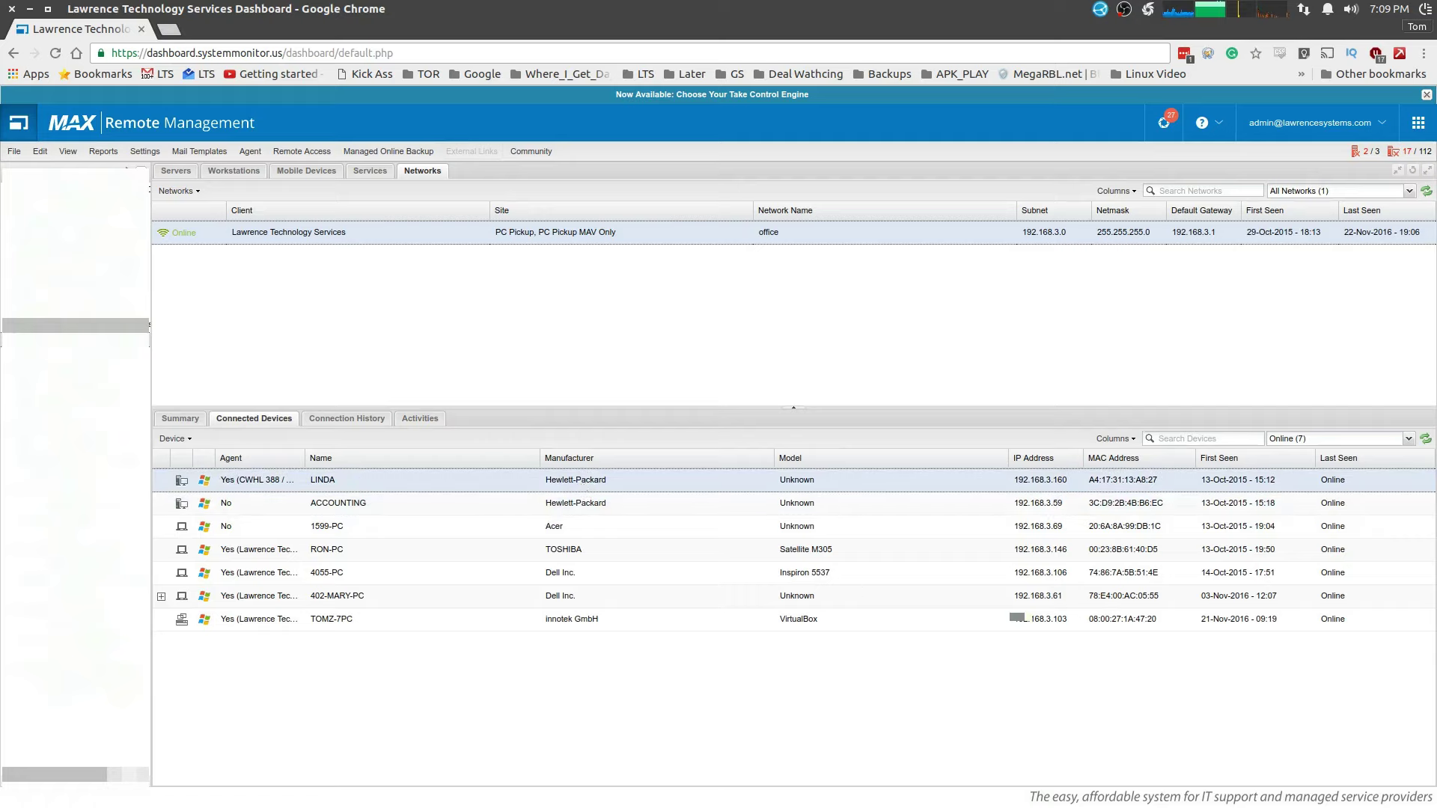
click(249, 506)
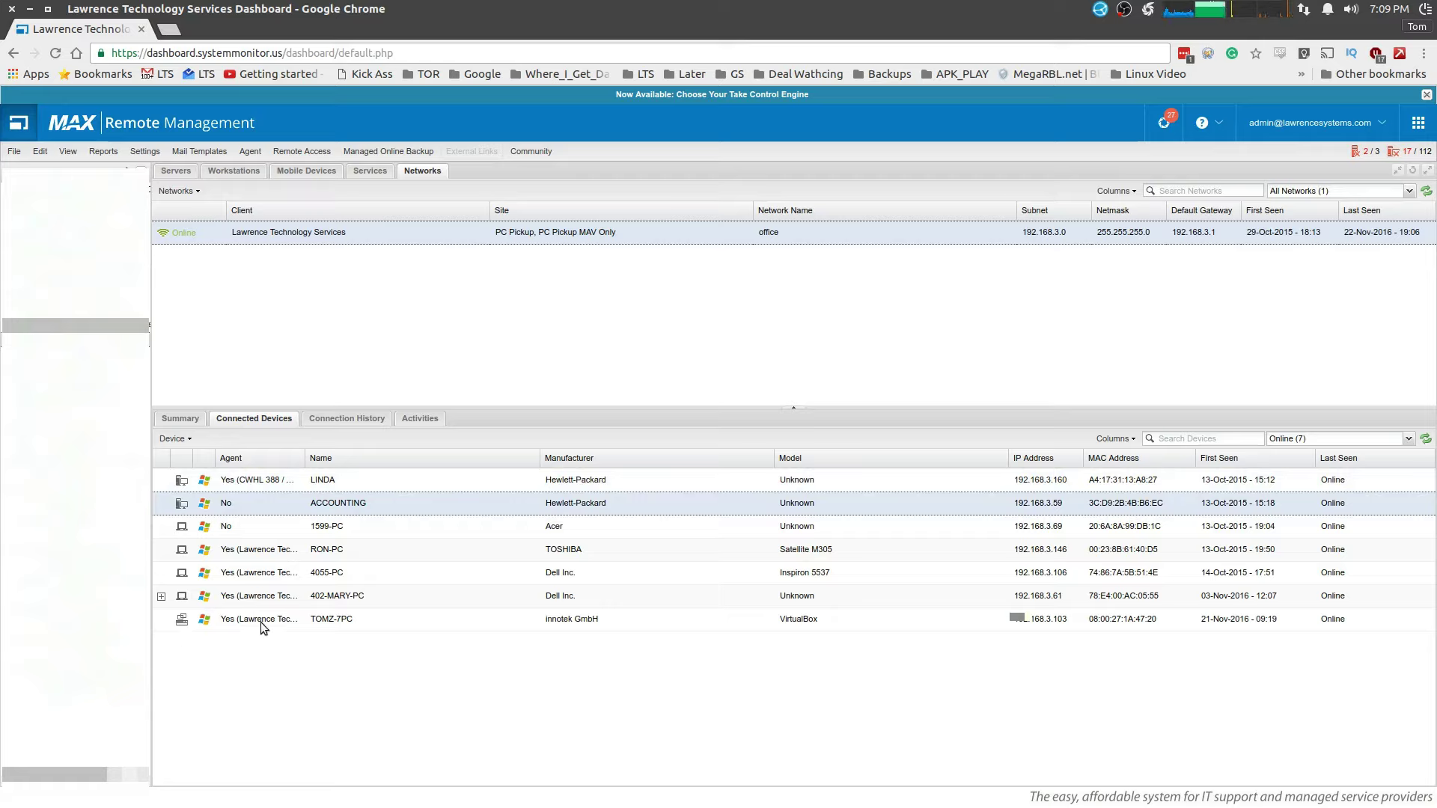
Expand and collapse the grouped Dell entry among the office network's connected devices, and review the network summary's details and device chart
click(1012, 528)
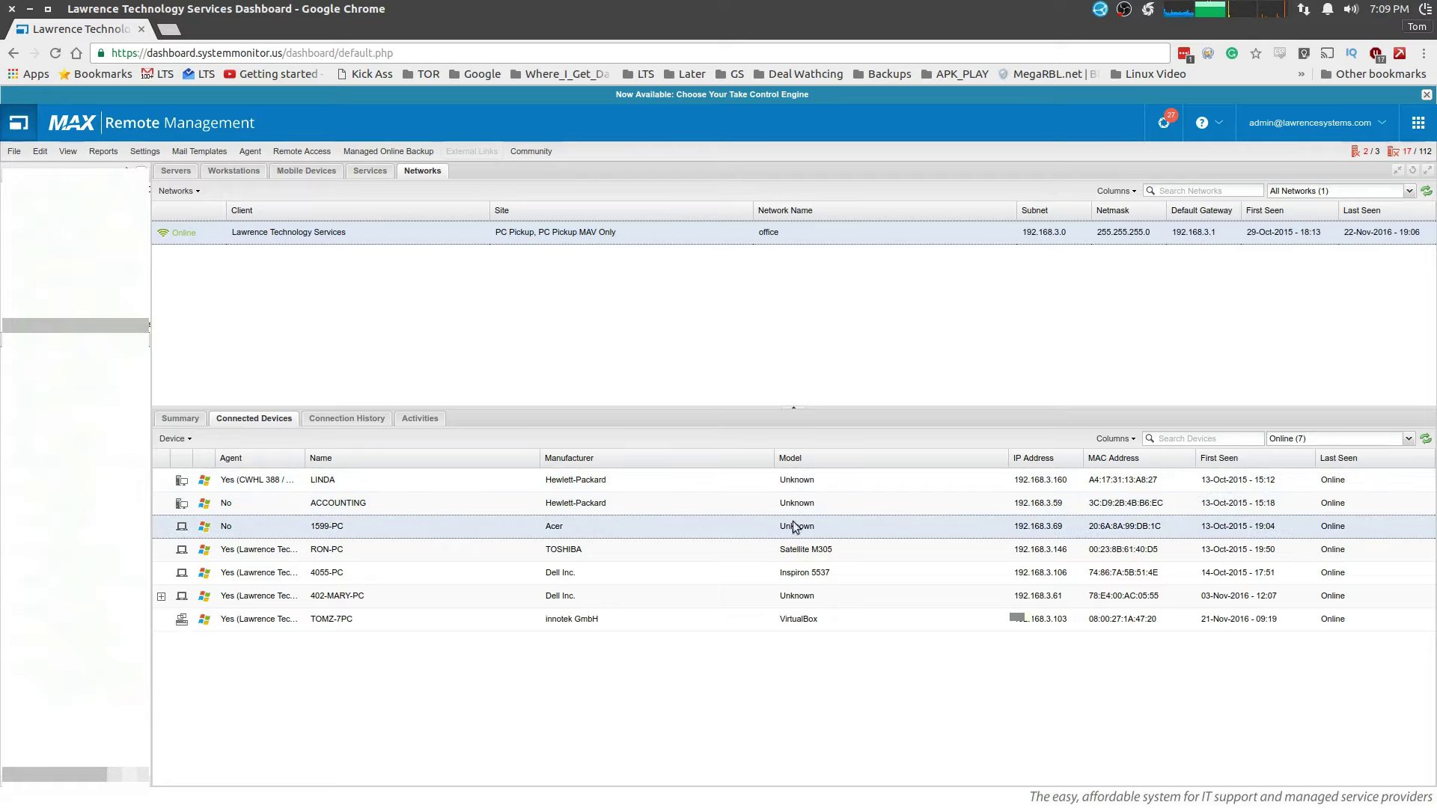
click(161, 597)
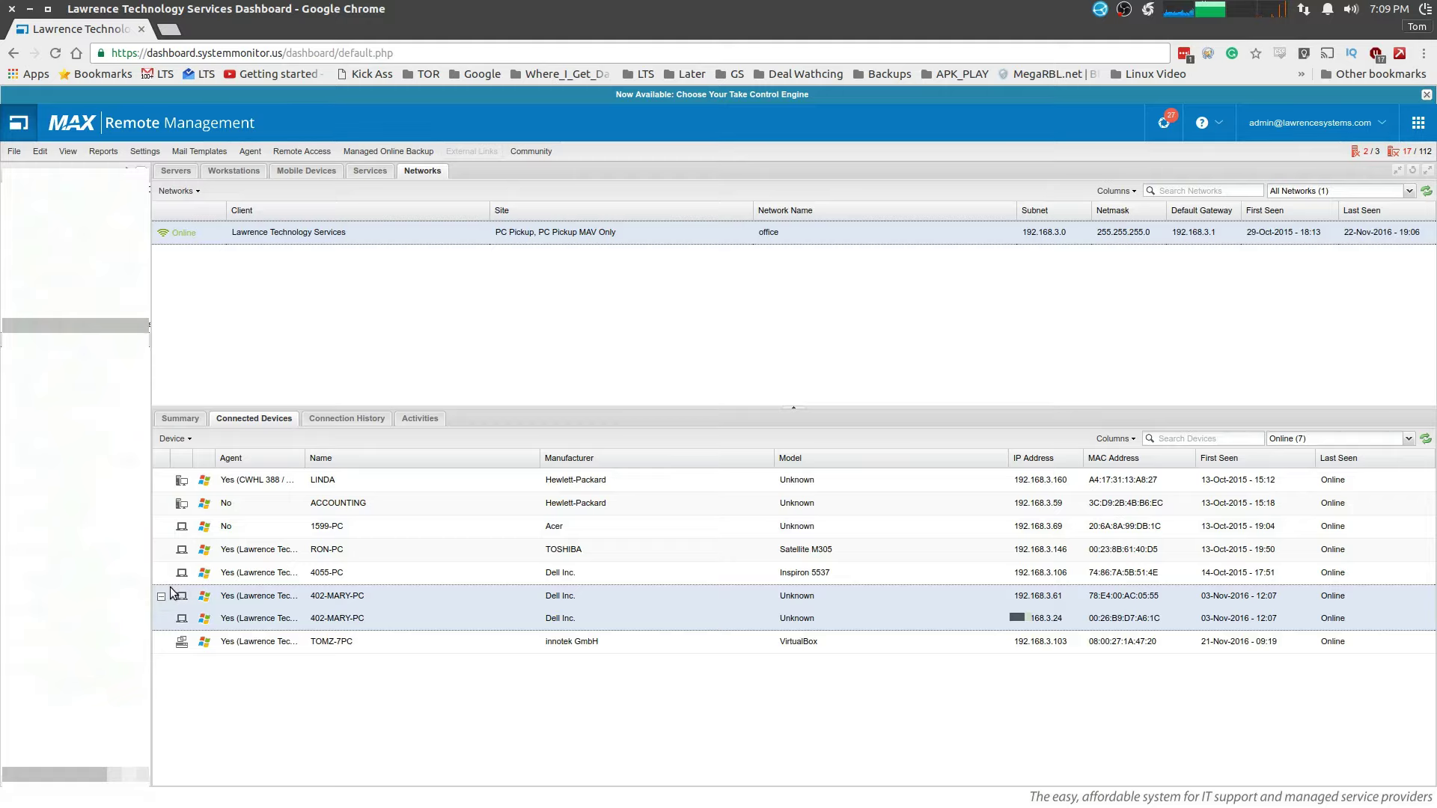
click(160, 598)
click(180, 419)
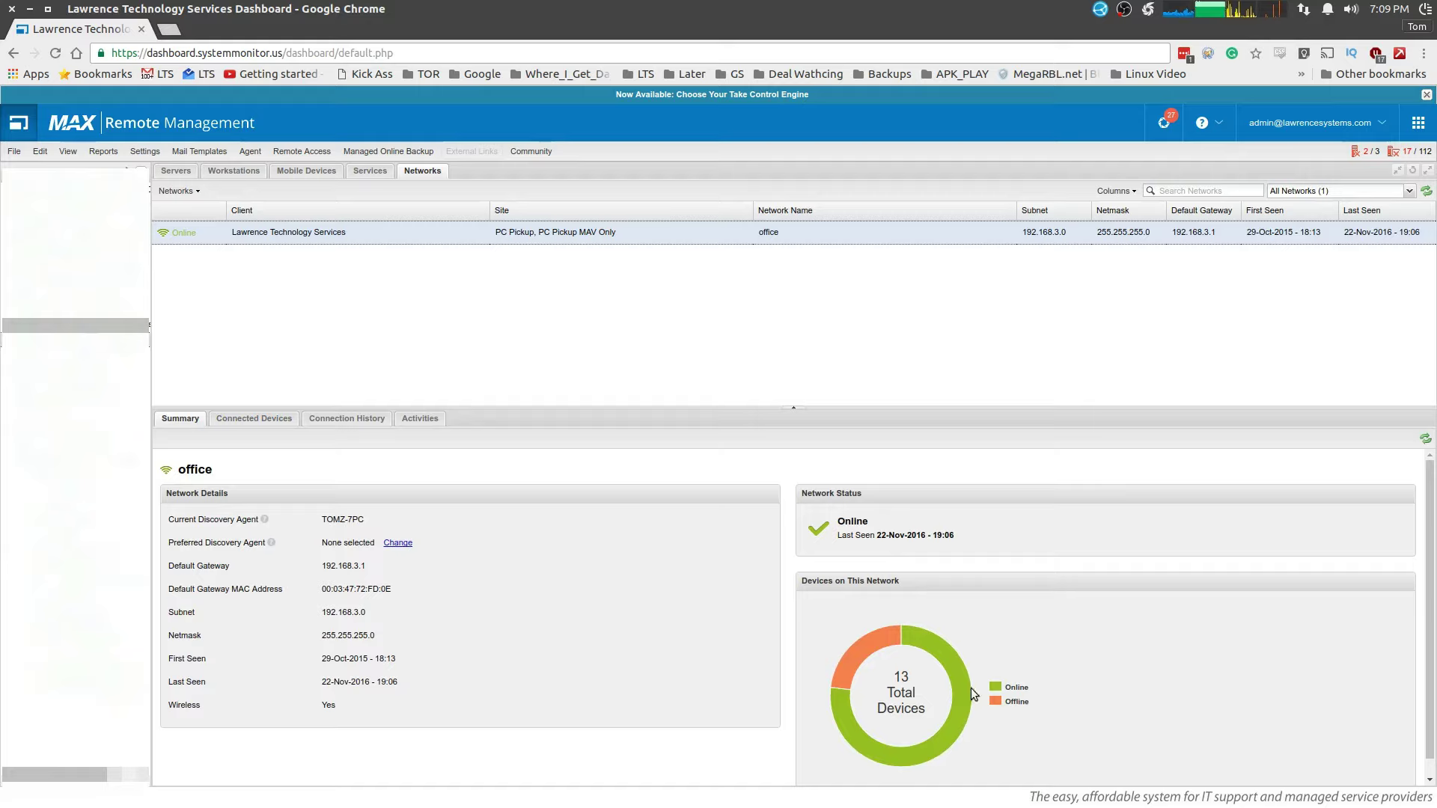
mouse_move(864, 651)
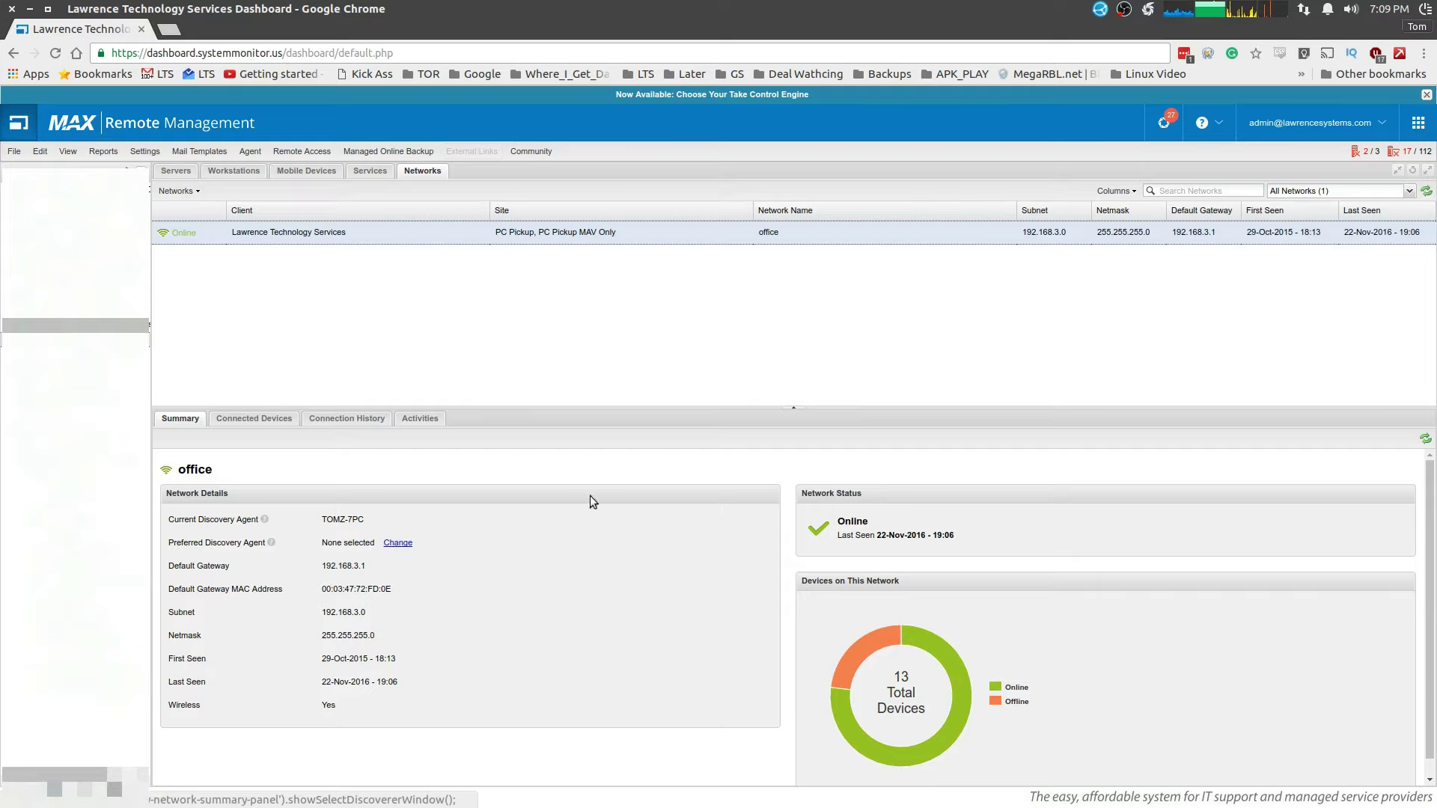
Start a Remote Background session on the TOMZ-7PC workstation, confirming it with the account password
click(228, 172)
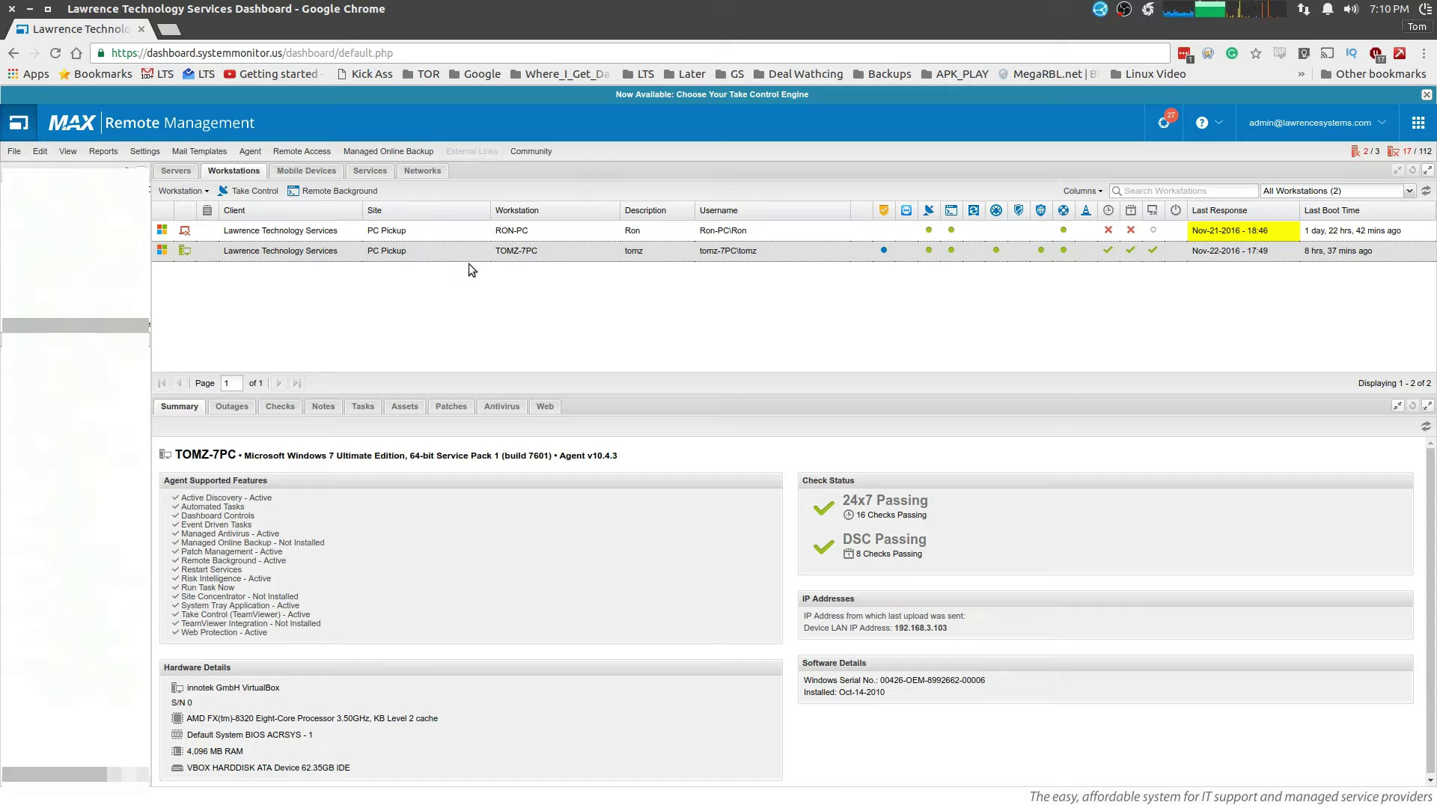
click(343, 194)
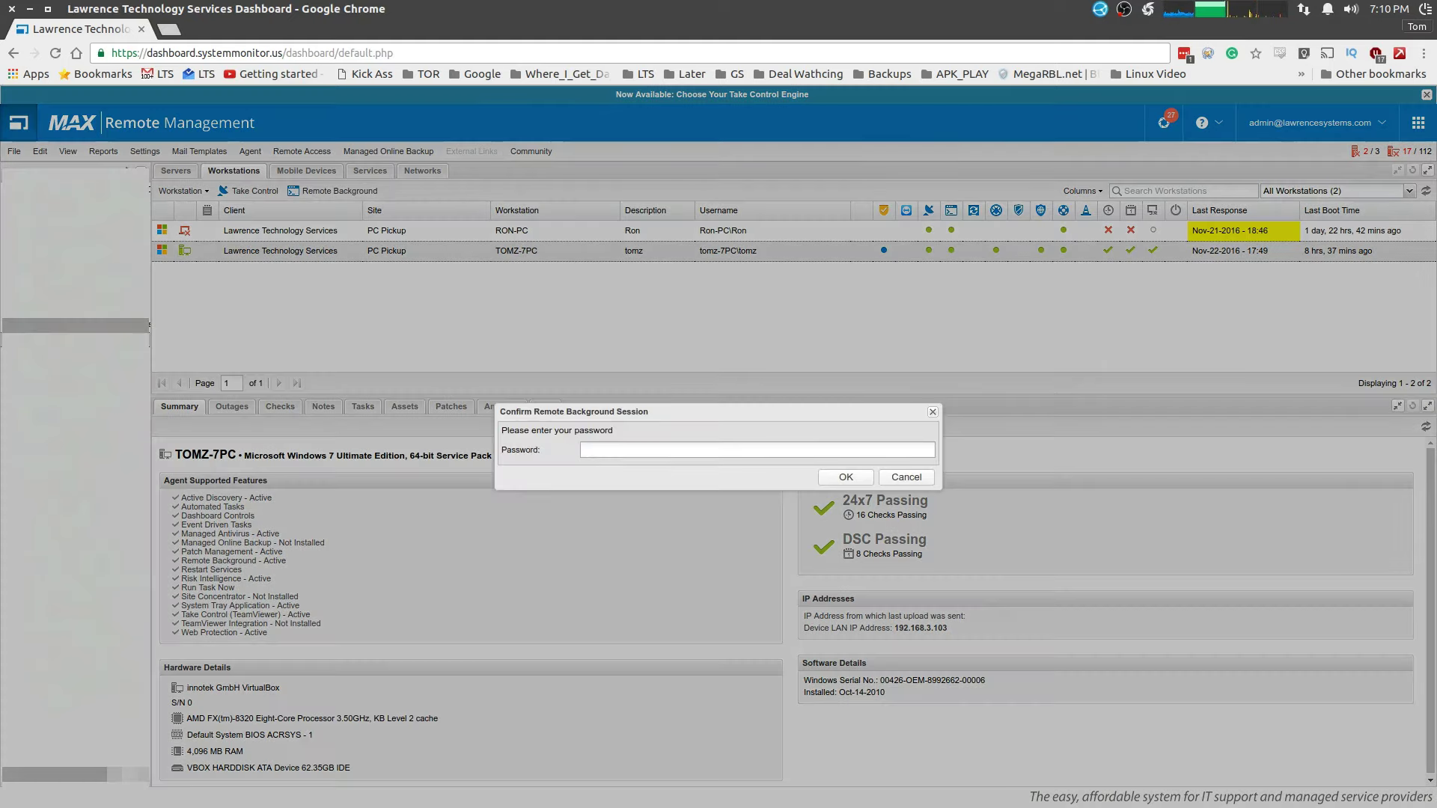
text(**********)
click(868, 480)
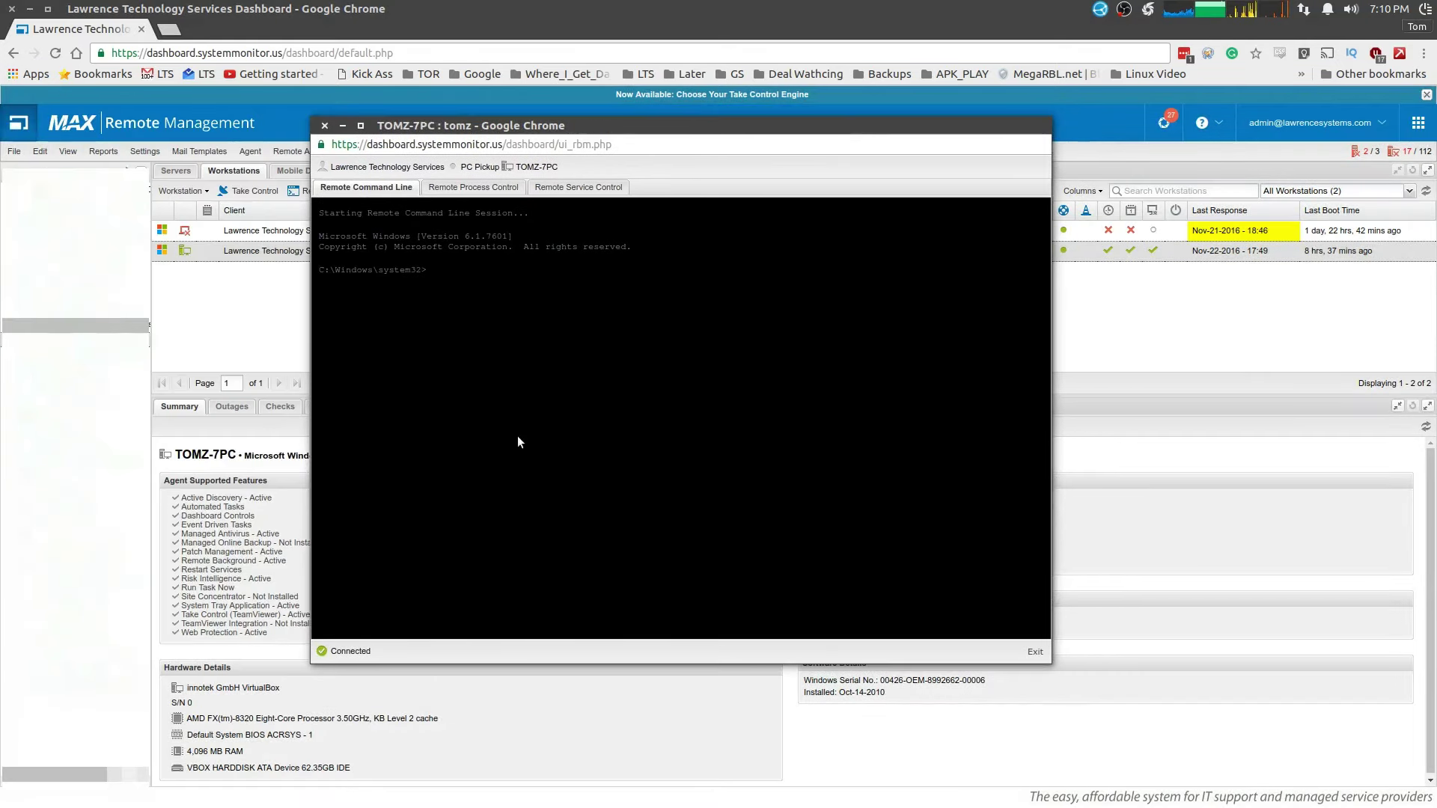
Review the workstation's services and its running processes in the remote background session
click(549, 188)
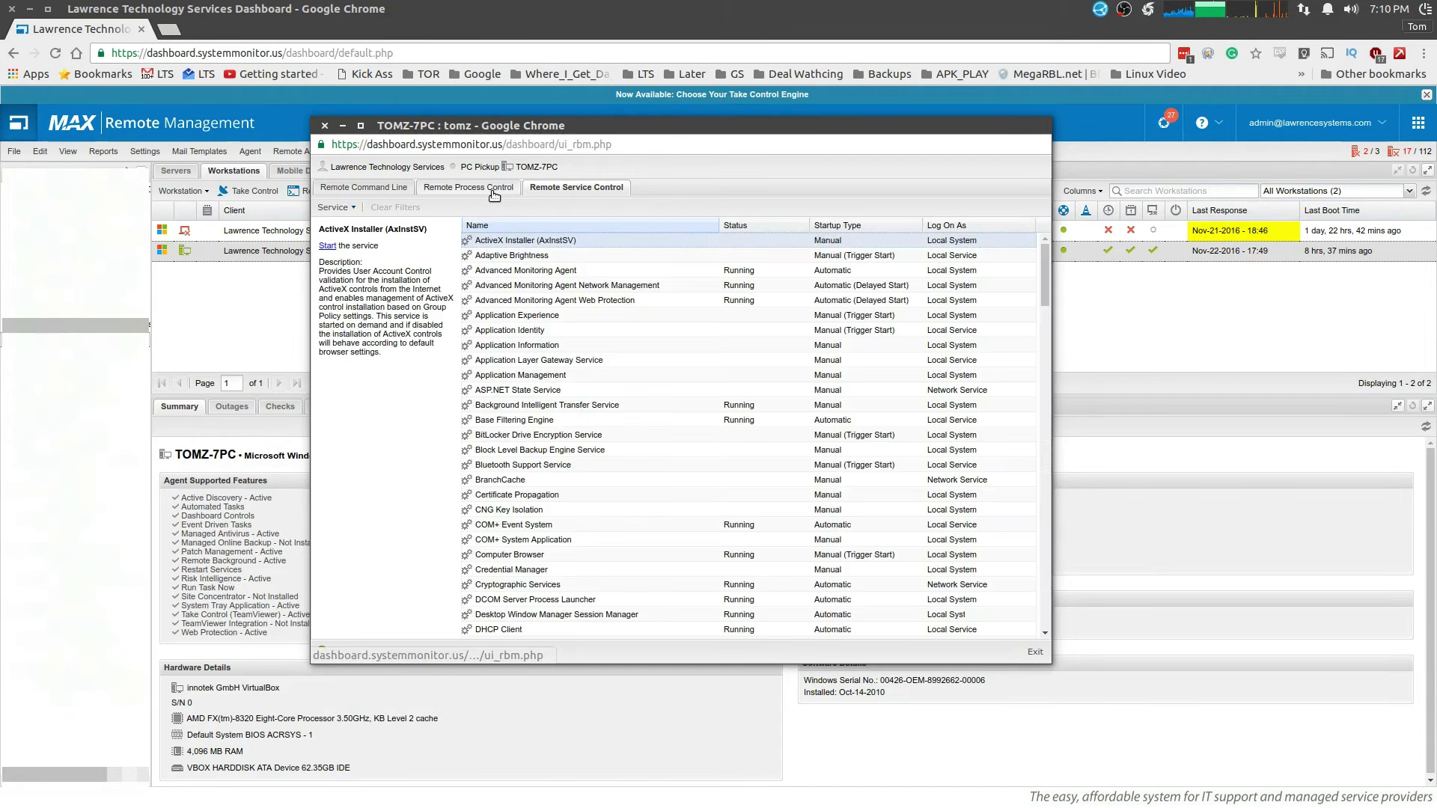
click(520, 315)
click(526, 341)
click(478, 187)
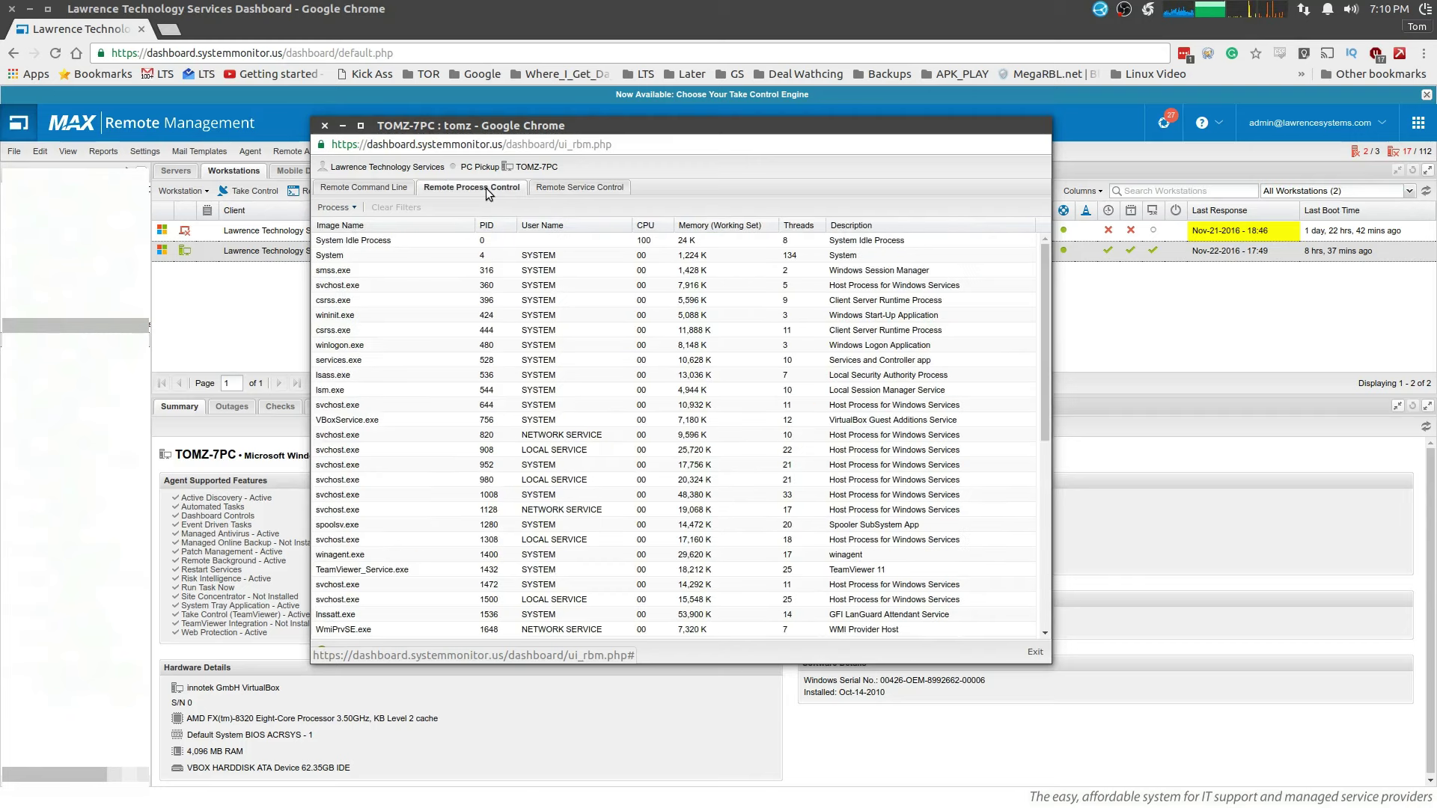
click(361, 208)
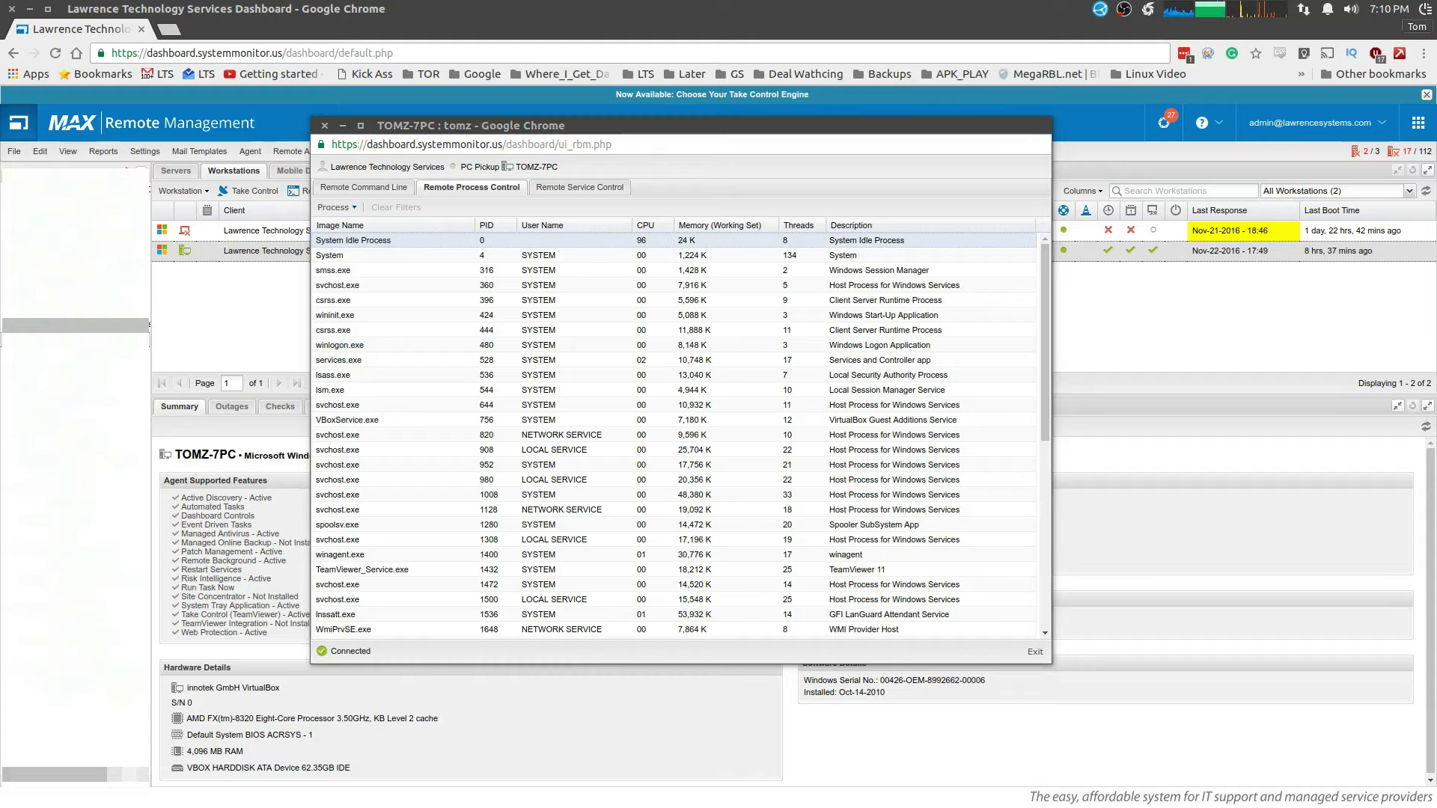
Switch to the Windows 7 virtual machine and inspect the hidden tray icons for the Lawrence Technology Services agent and Managed Antivirus
drag(883, 807, 877, 184)
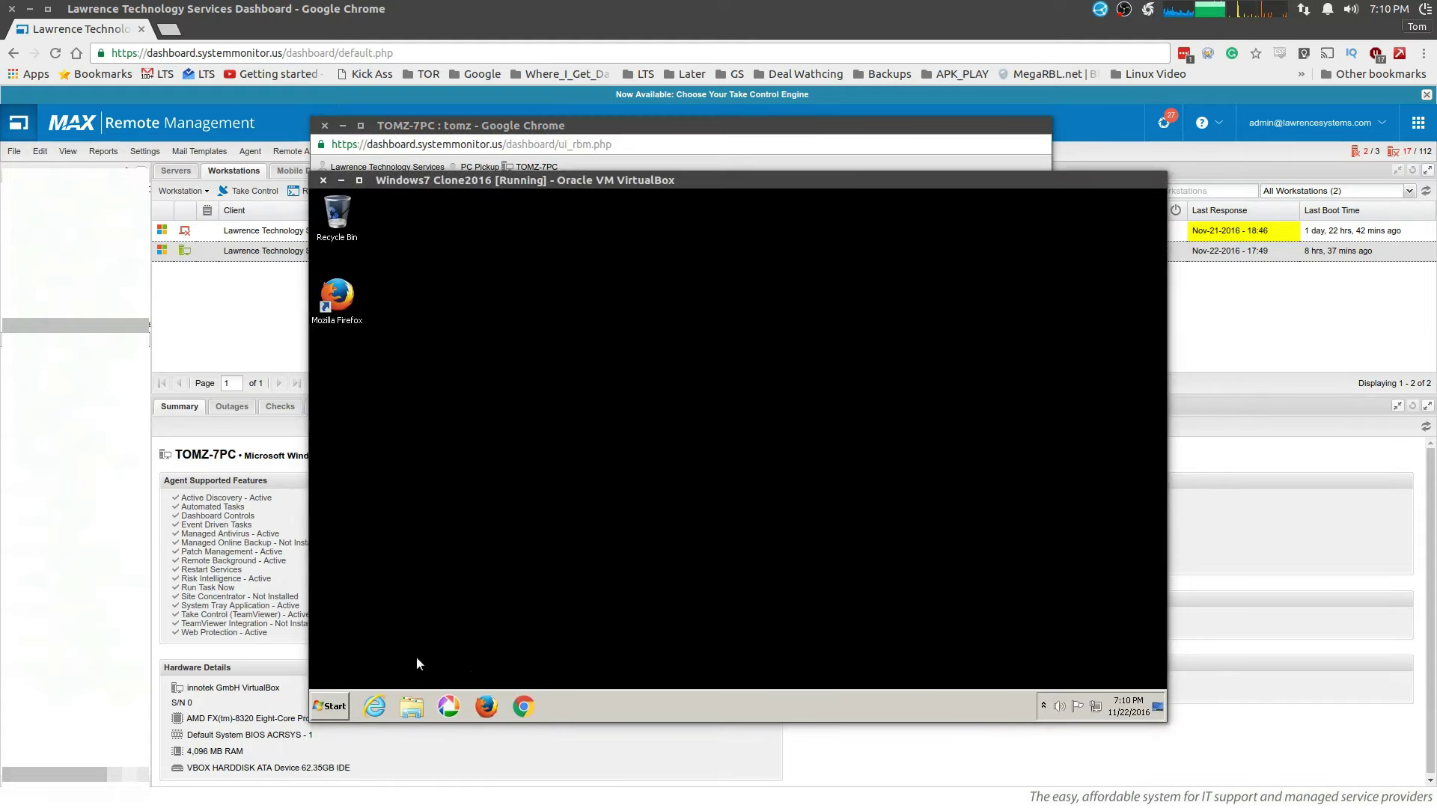
click(1044, 707)
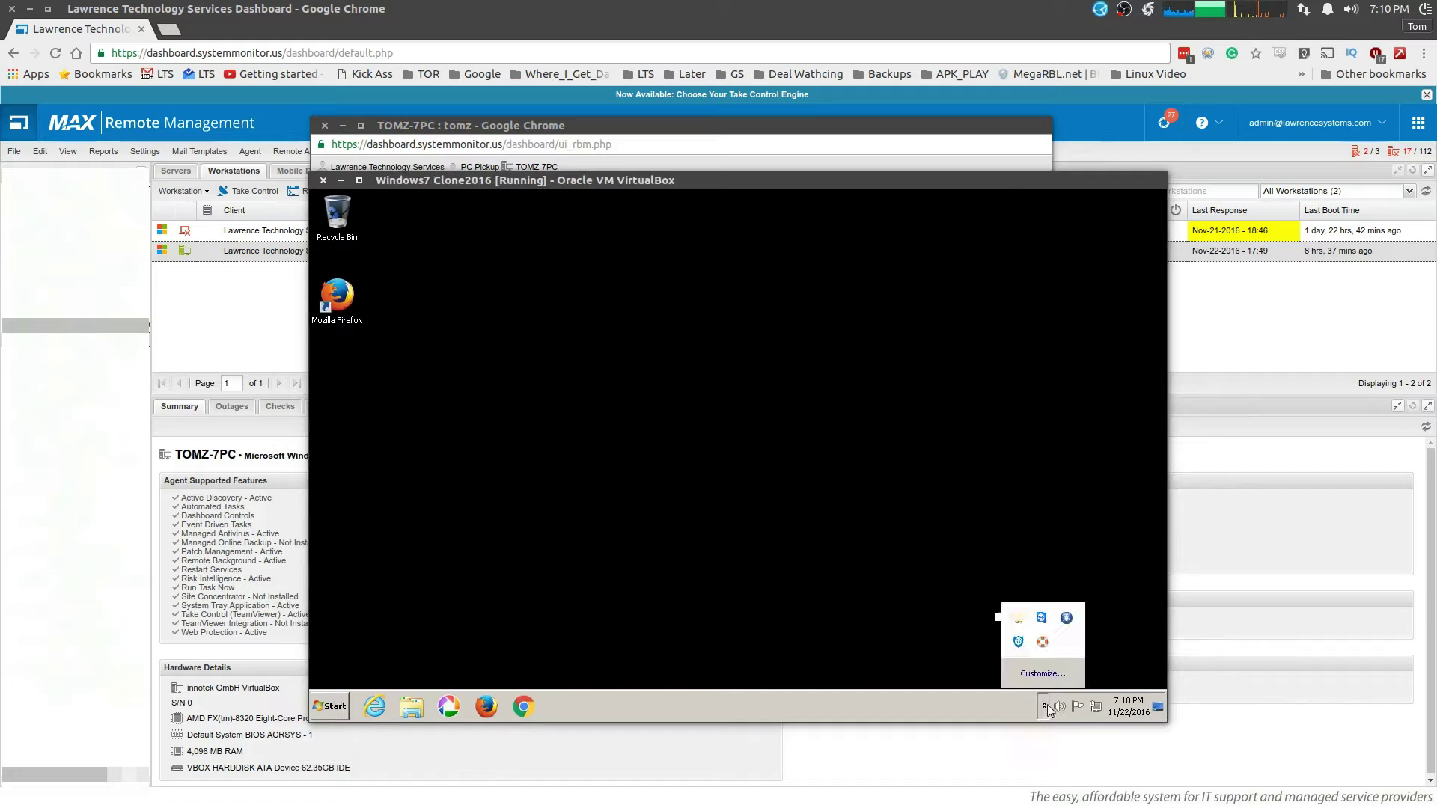
right_click(1043, 644)
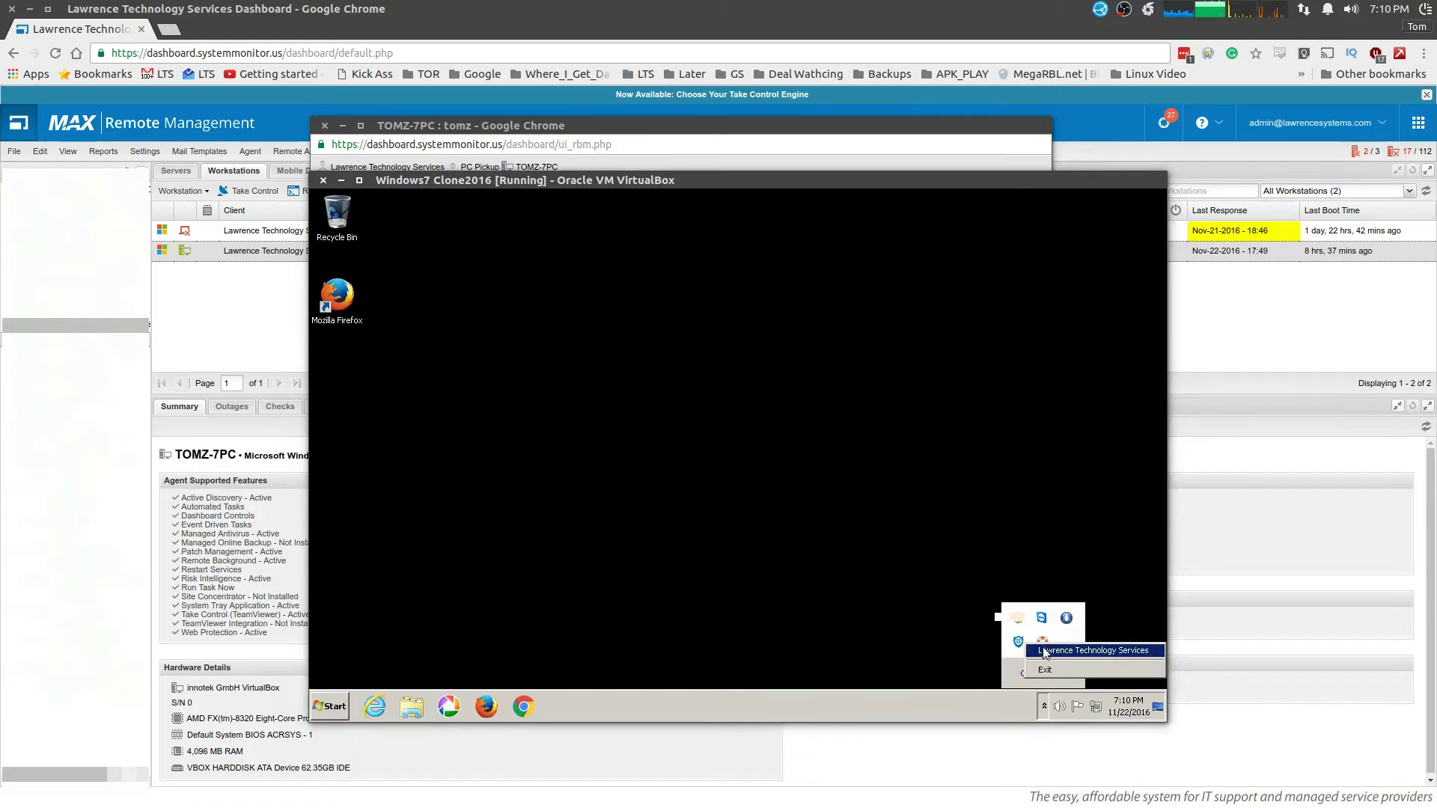
click(1061, 635)
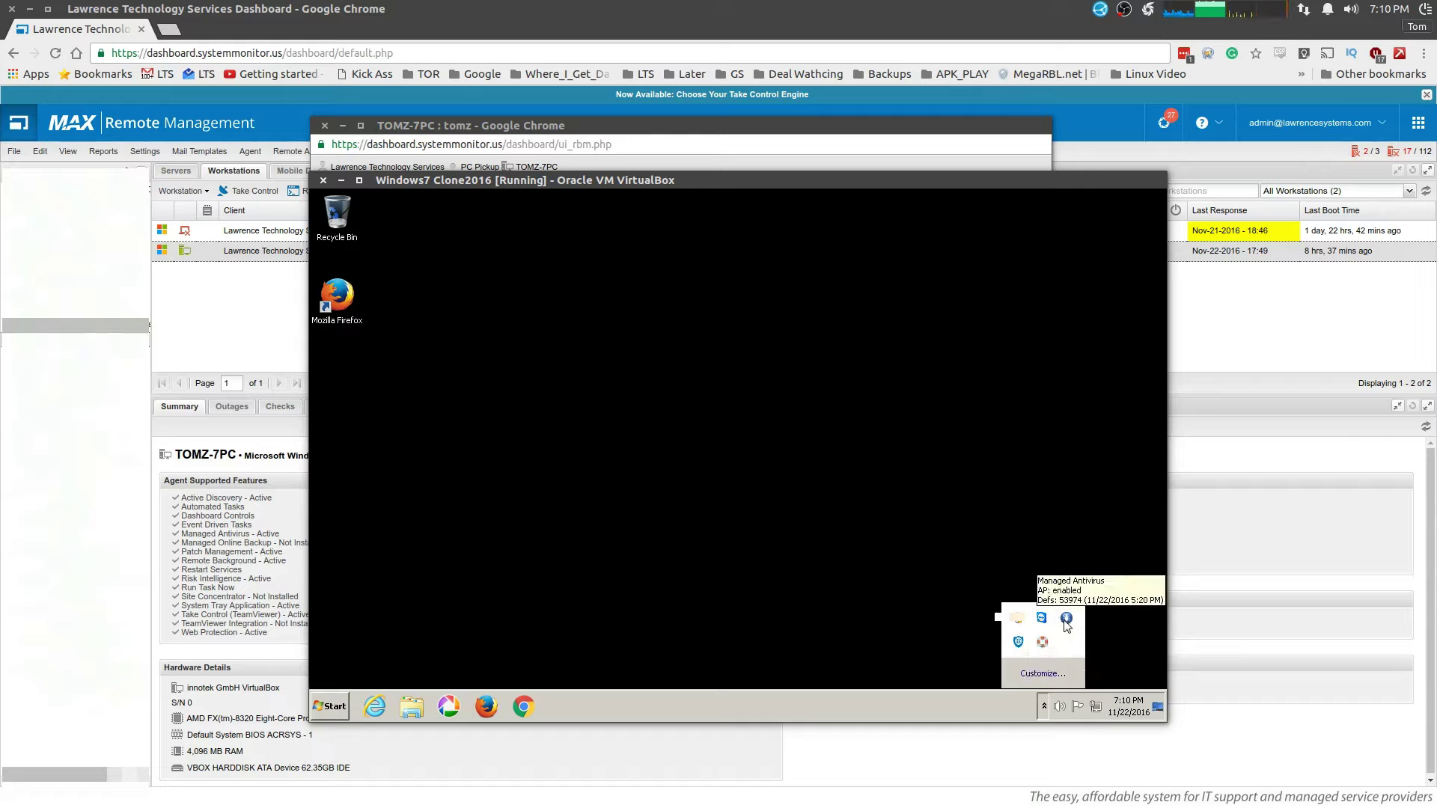
click(478, 528)
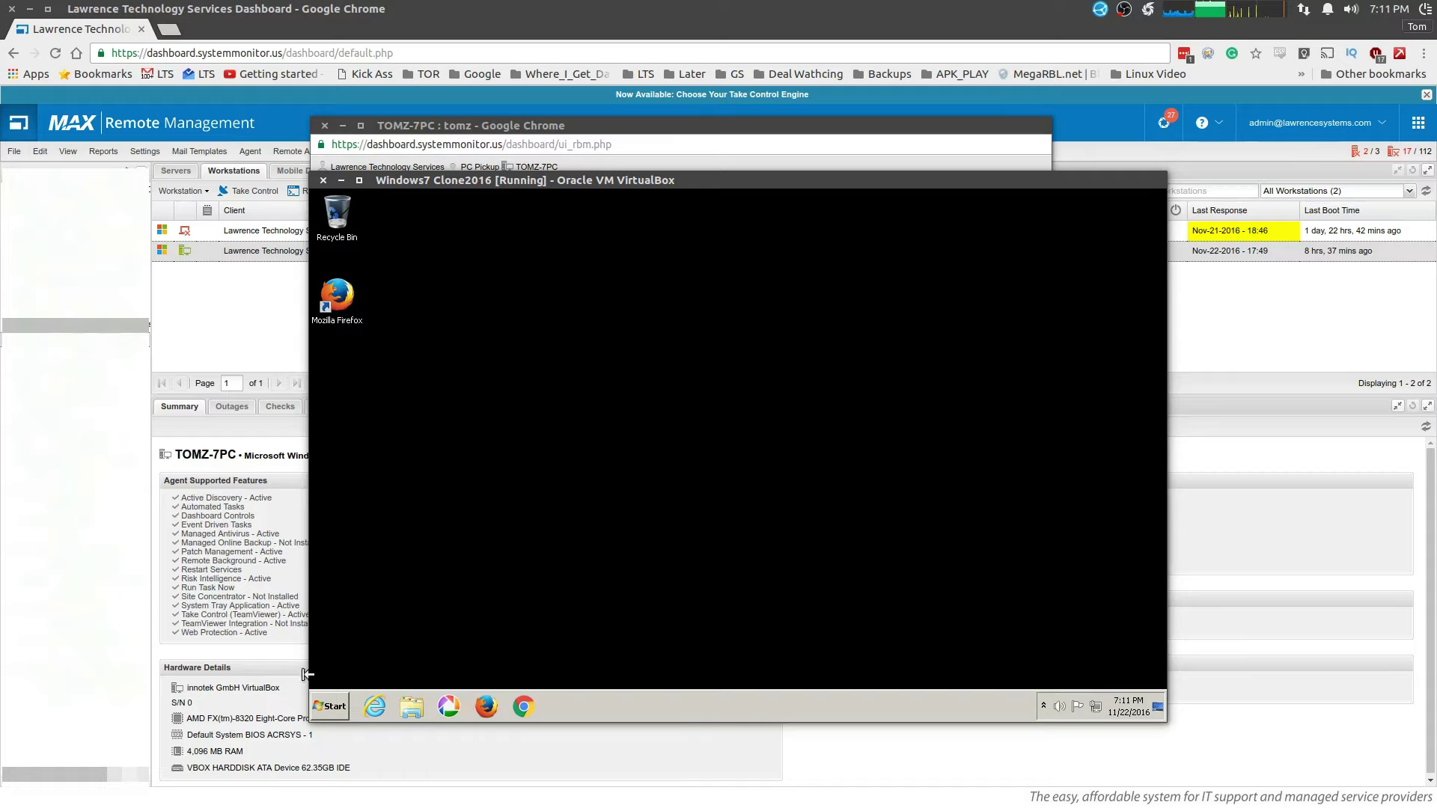
Launch Notepad in the virtual machine and move its window fully into view
click(337, 707)
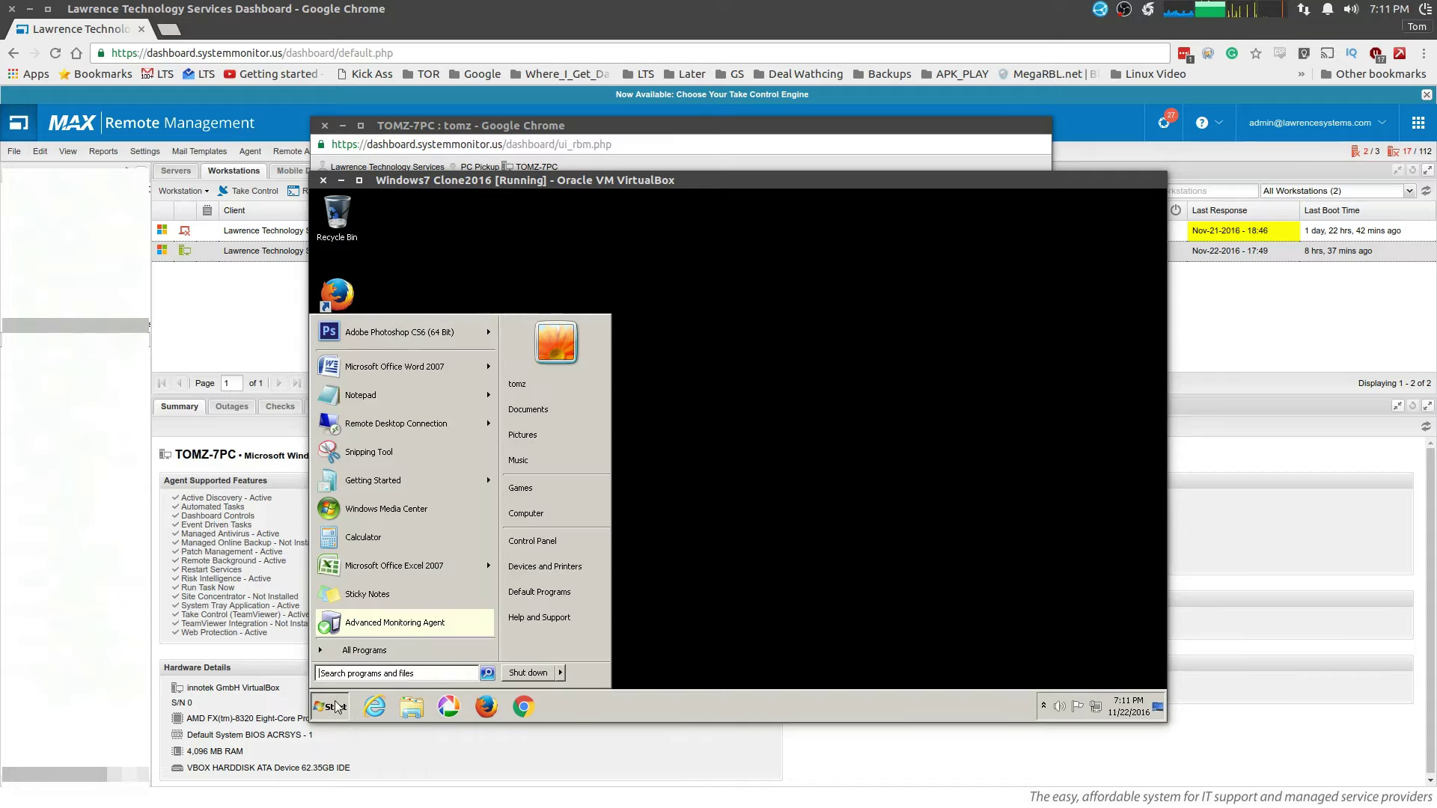
click(376, 674)
text(notepad)
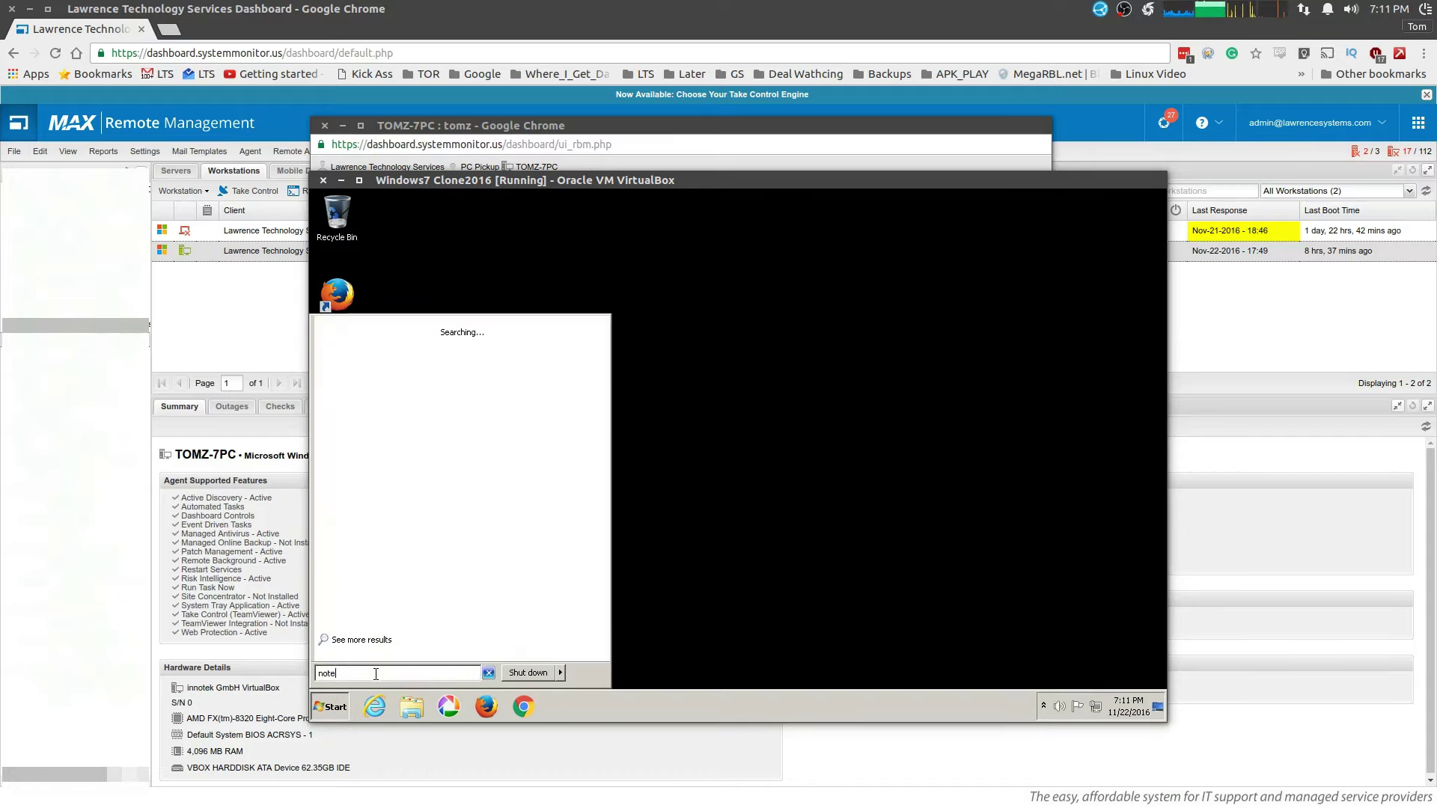
key(Return)
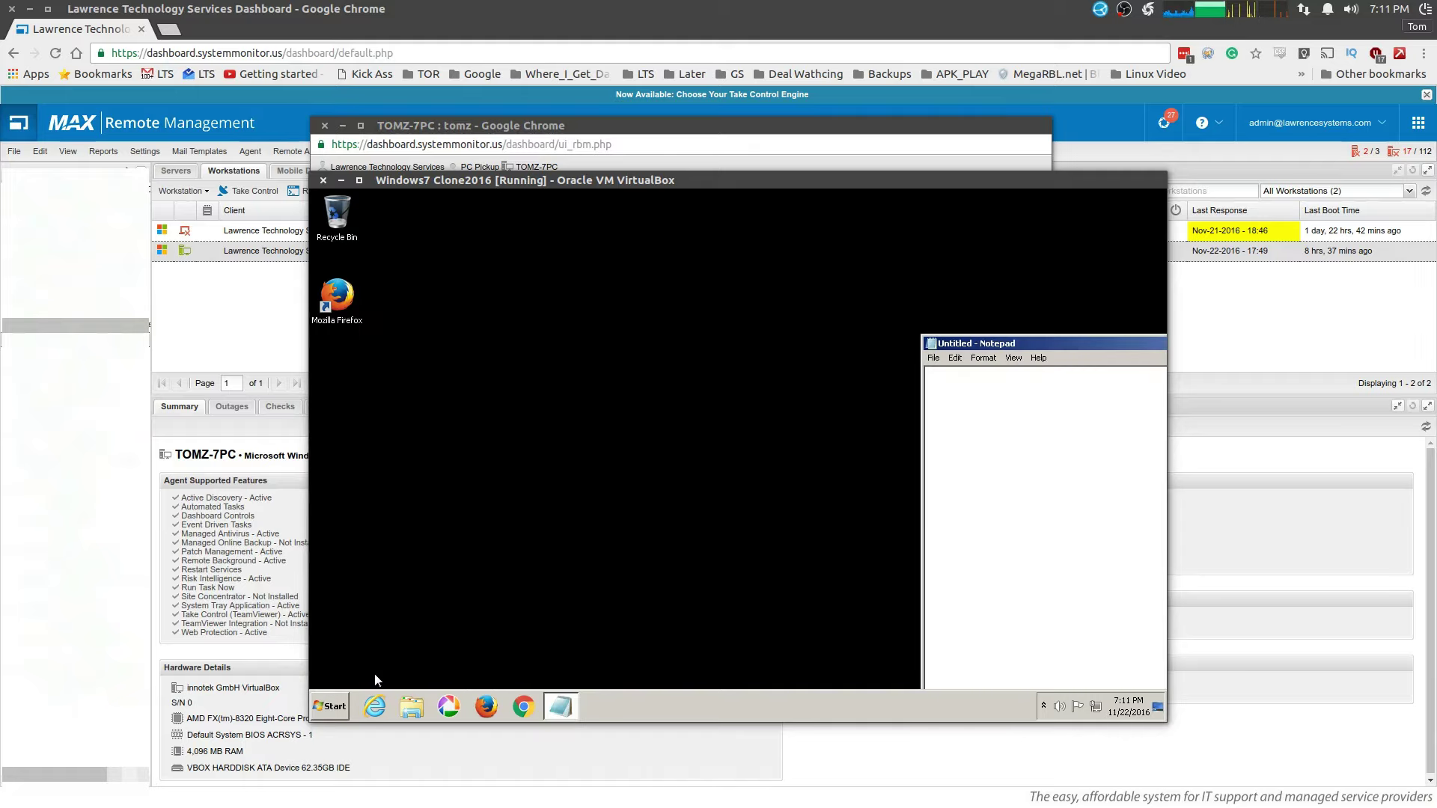
drag(1126, 342, 684, 282)
Arrange the virtual machine and remote session windows side by side, and end the Notepad process remotely
drag(754, 178, 1071, 188)
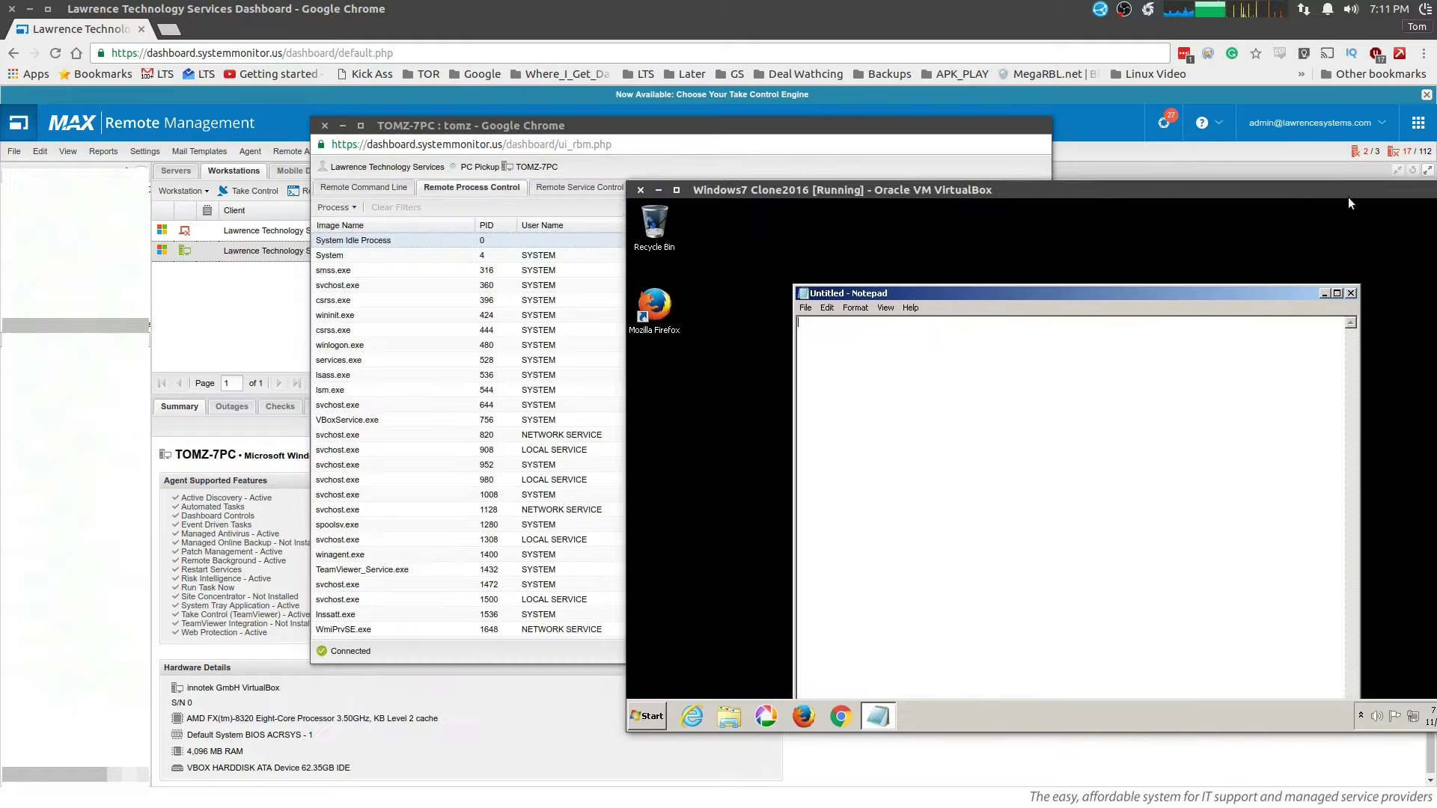
drag(1190, 199, 1215, 197)
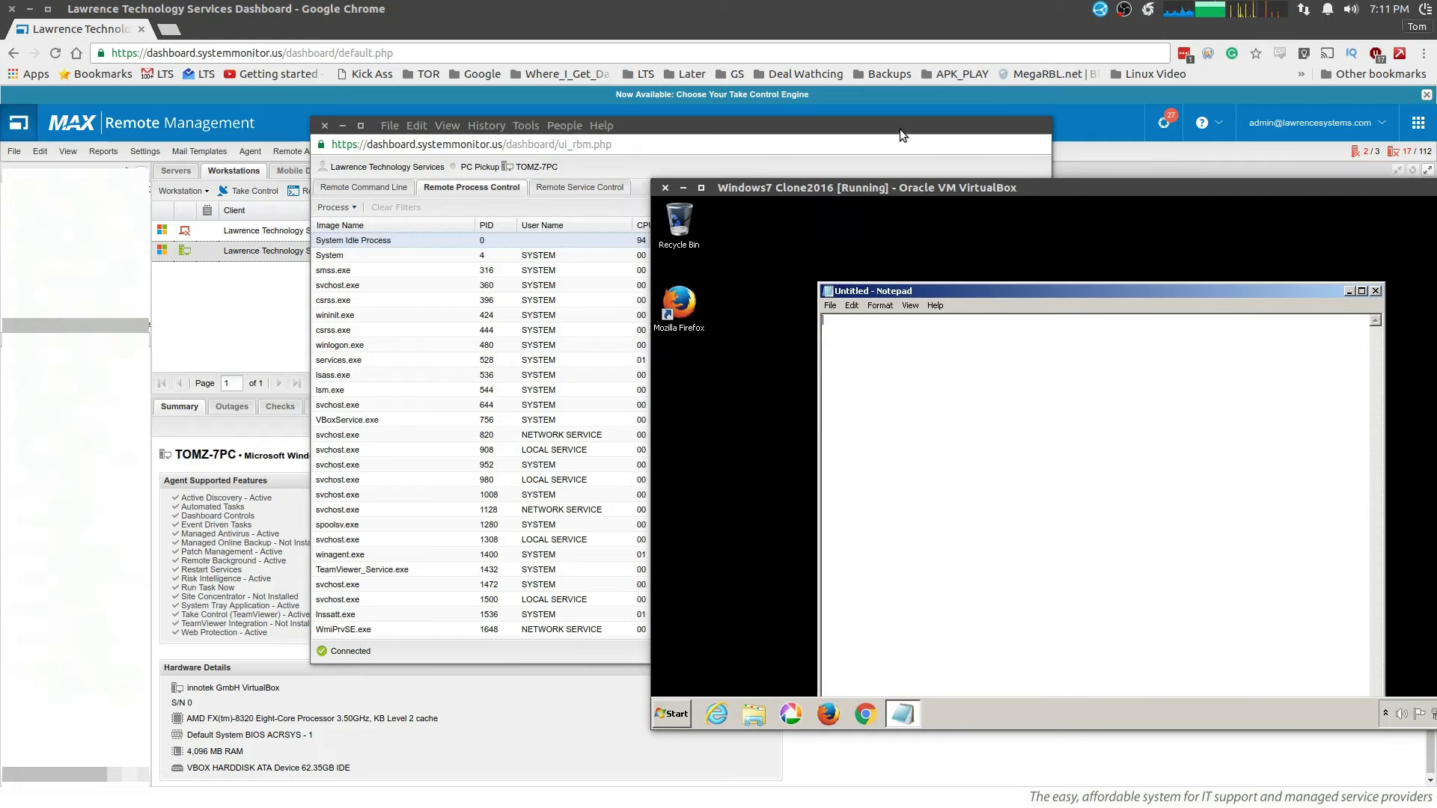
drag(899, 129, 639, 110)
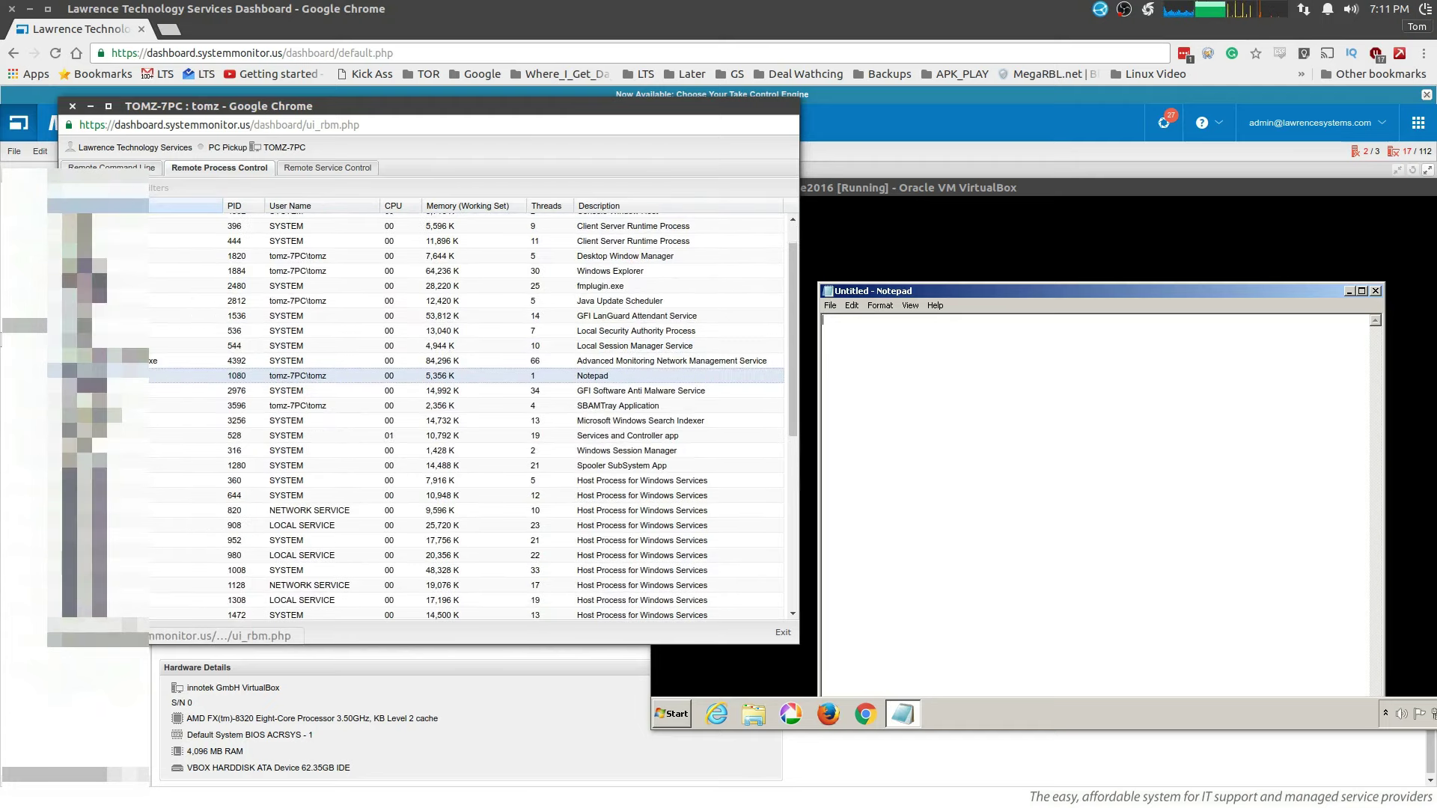
right_click(112, 378)
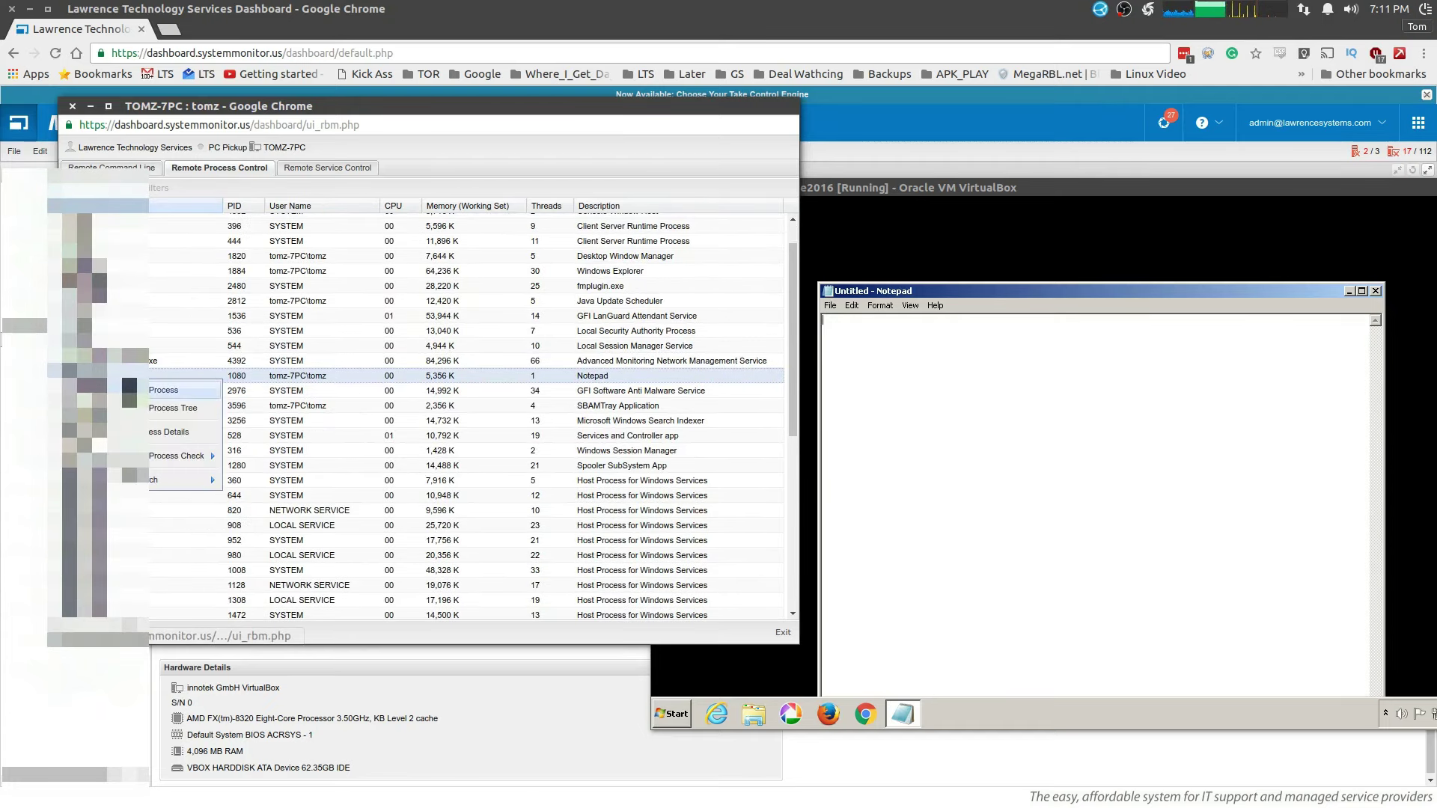
click(131, 388)
click(386, 414)
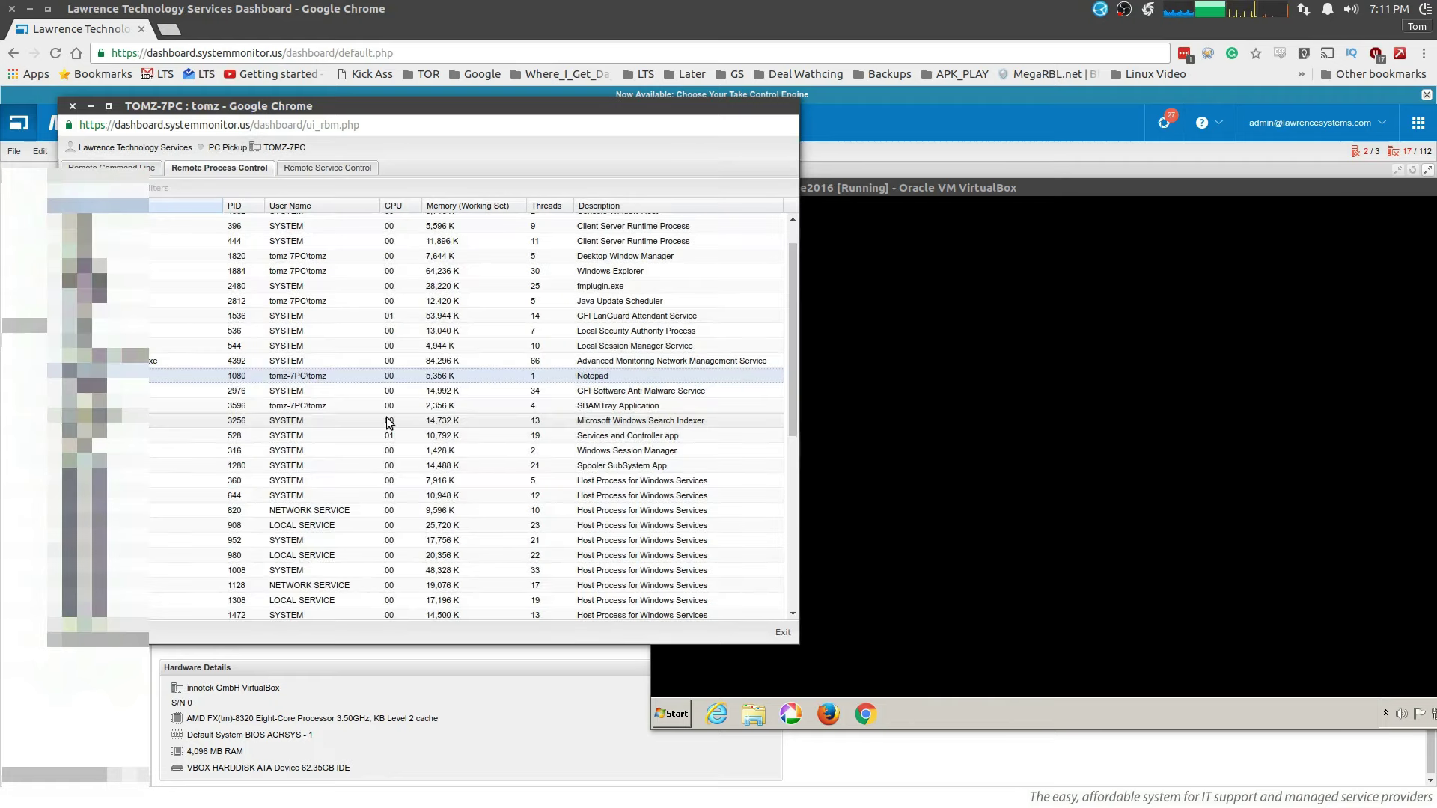
Bring the remote session window in front of the virtual machine, look through the running processes and select explorer.exe
click(1195, 183)
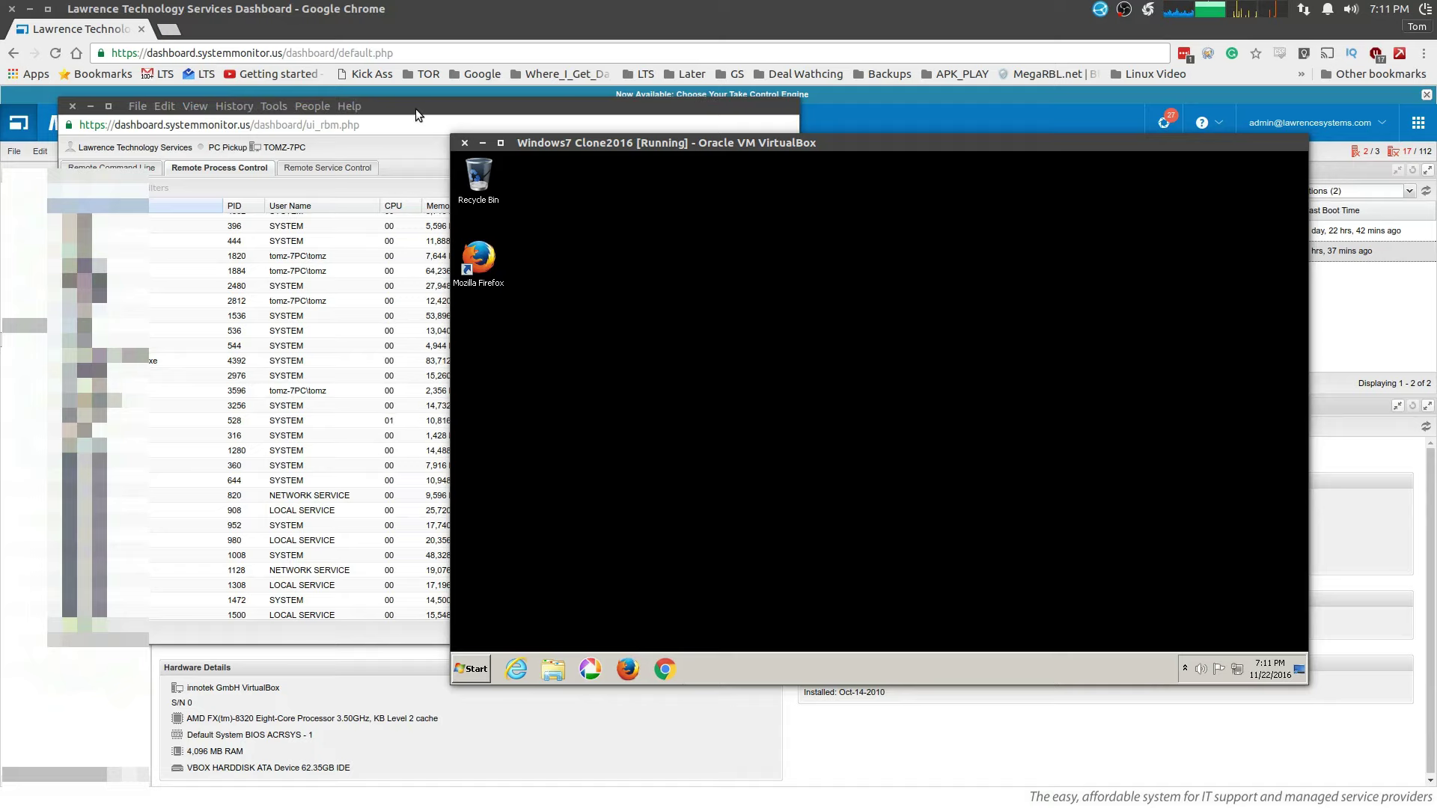
click(416, 109)
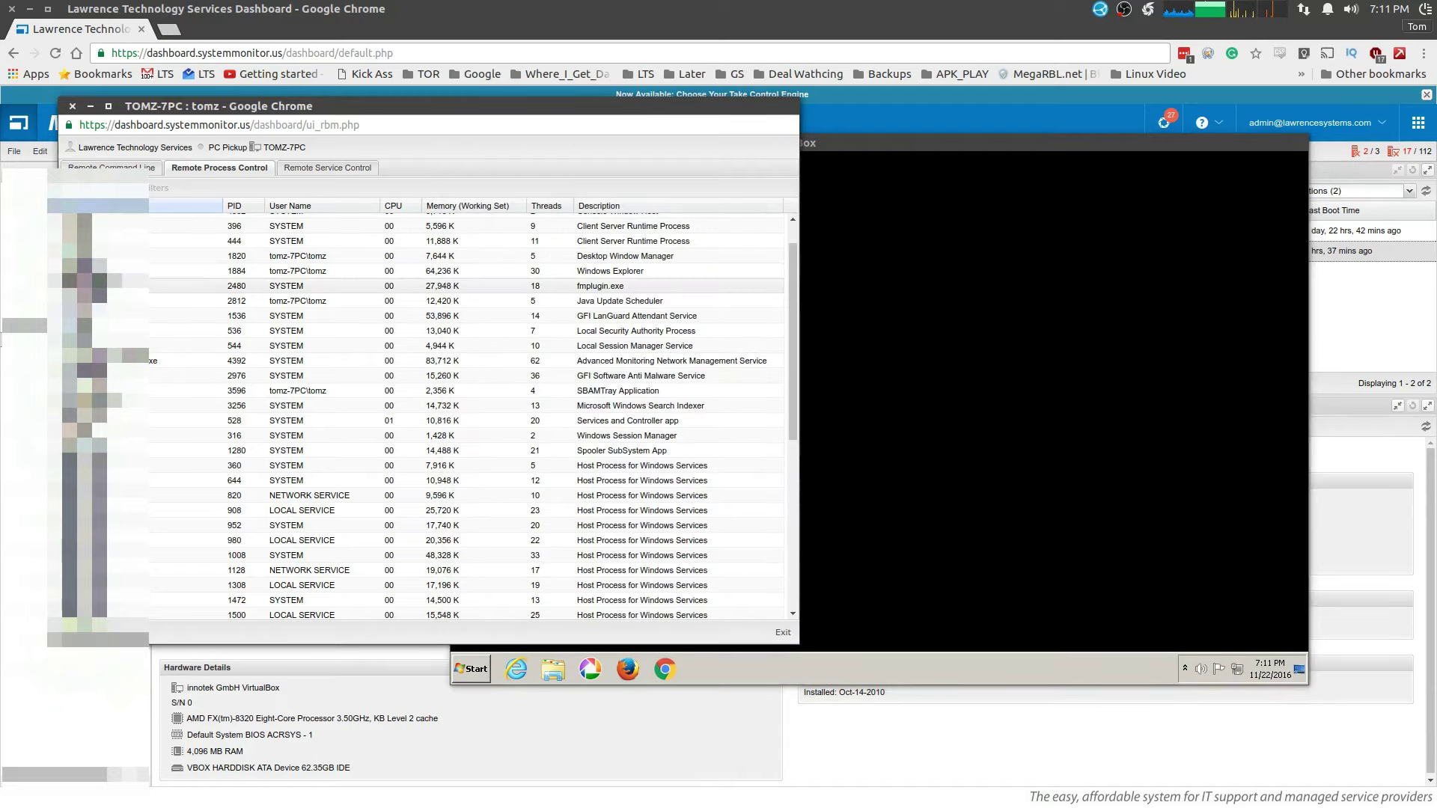
scroll(152, 459, down, 4)
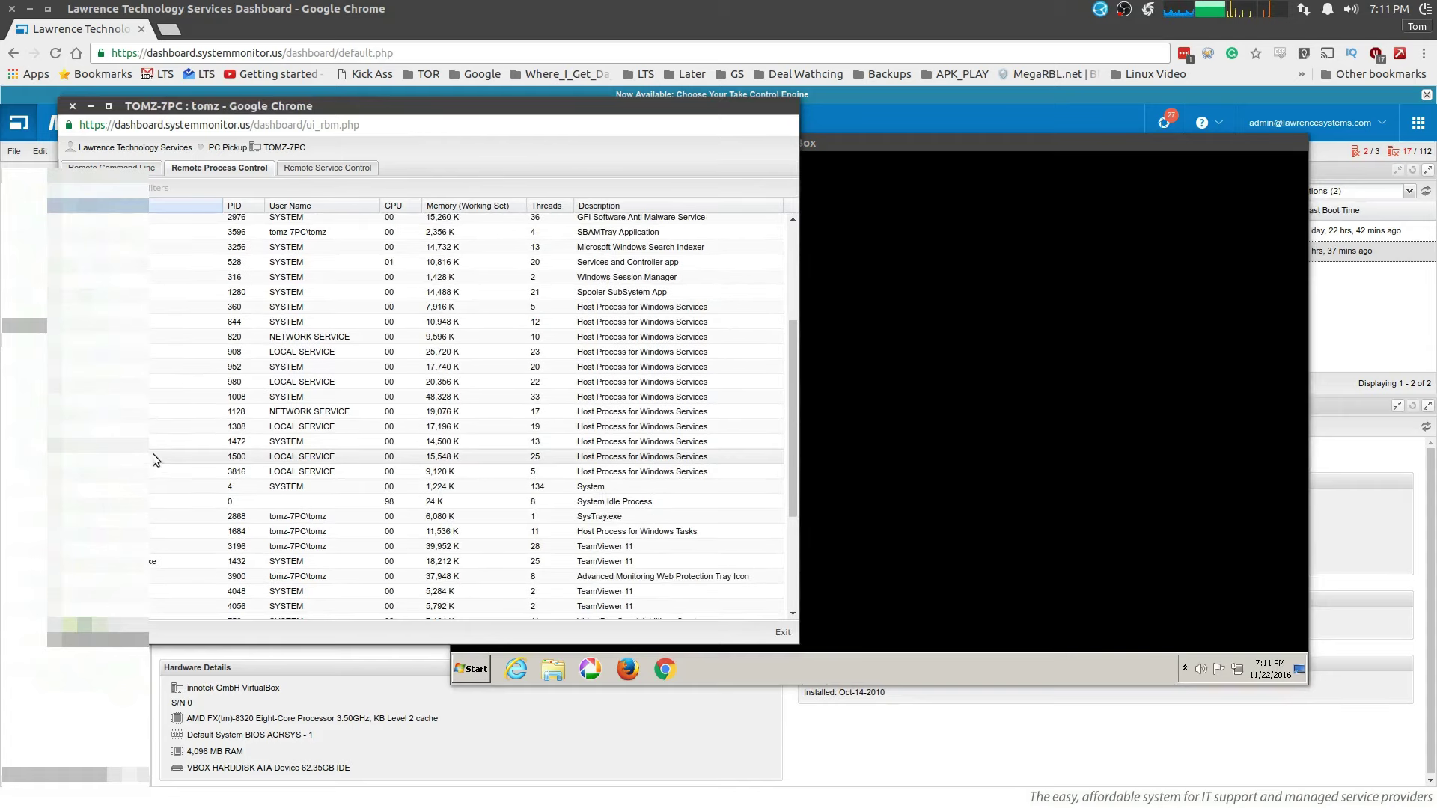
scroll(152, 457, down, 6)
scroll(154, 459, up, 7)
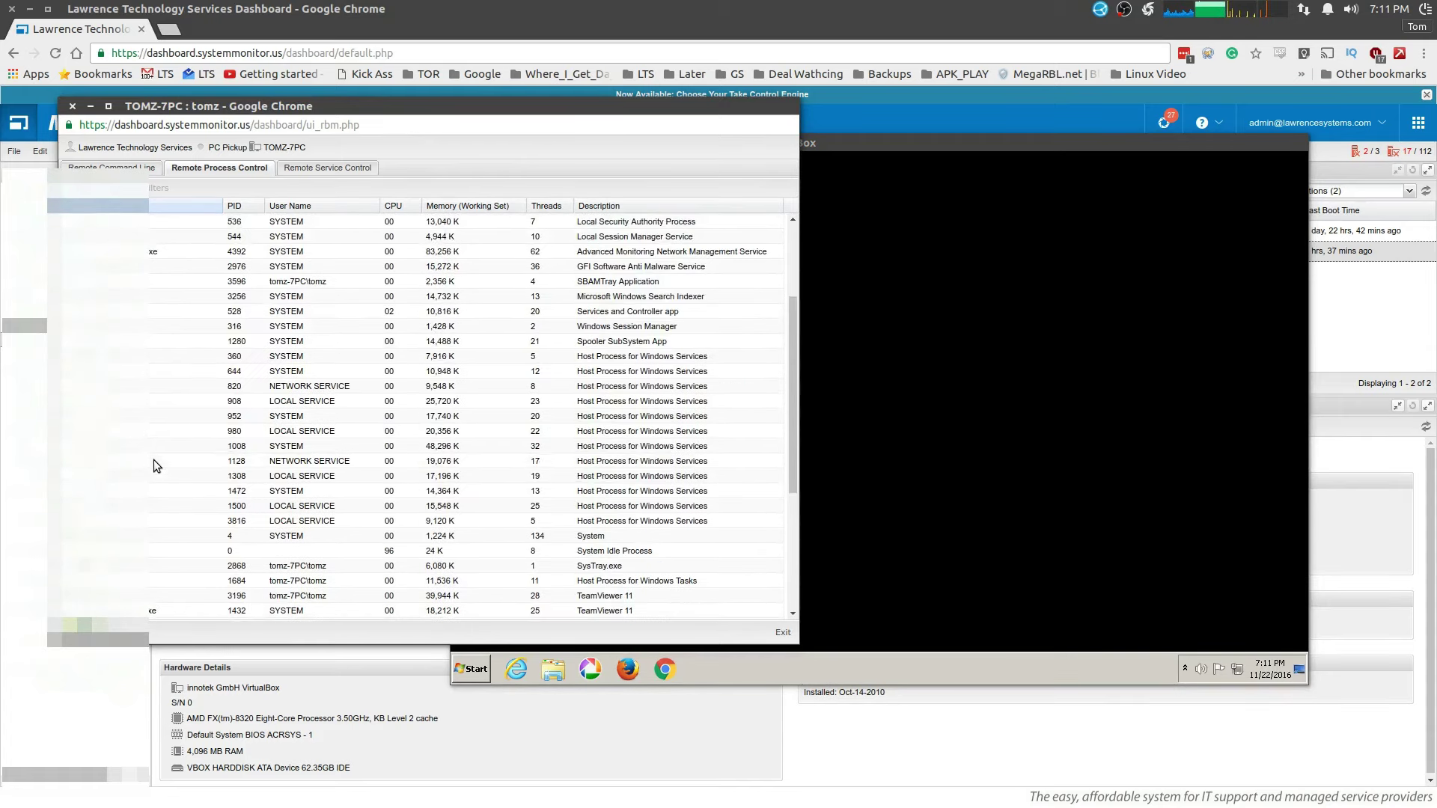
scroll(154, 459, up, 4)
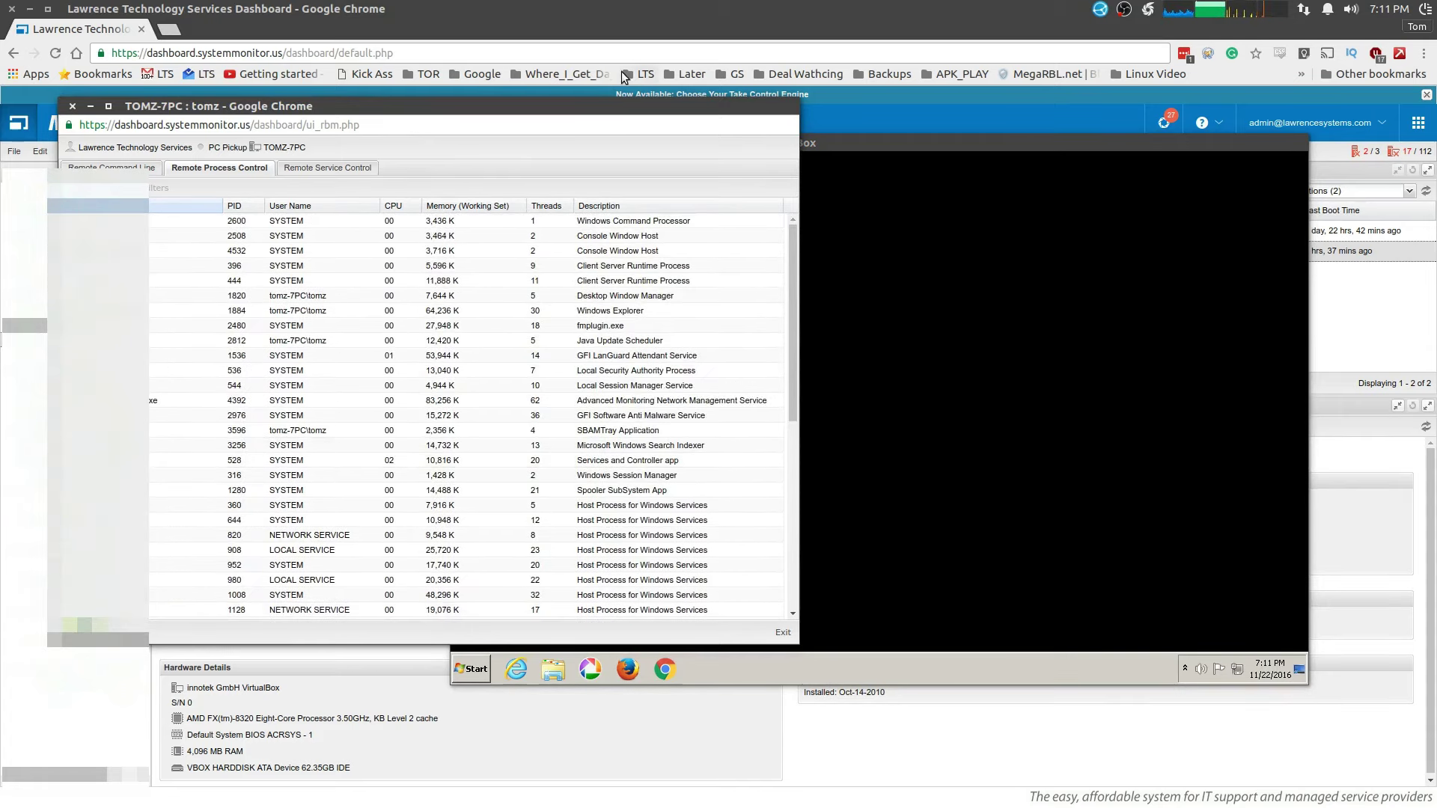
drag(627, 104, 678, 112)
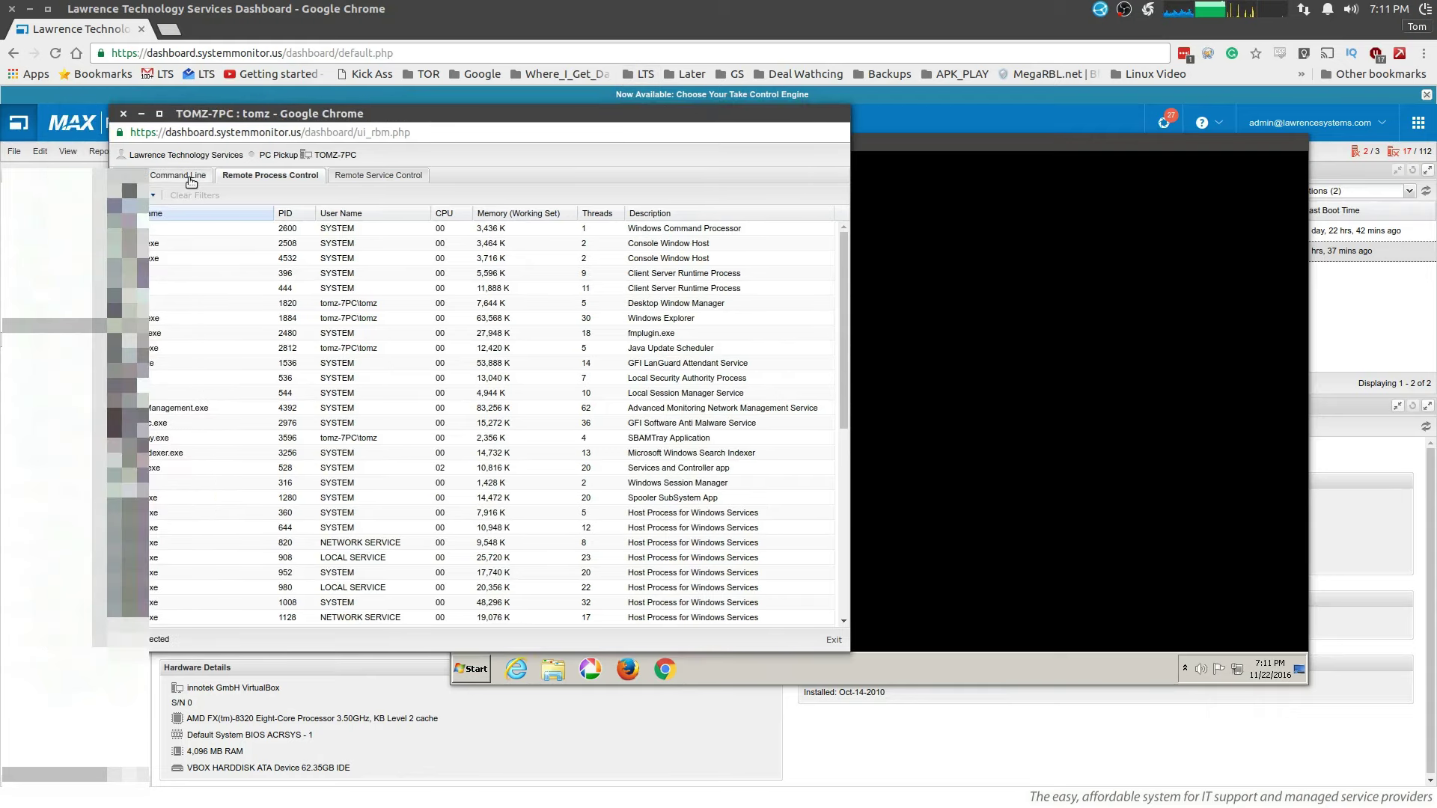
click(204, 314)
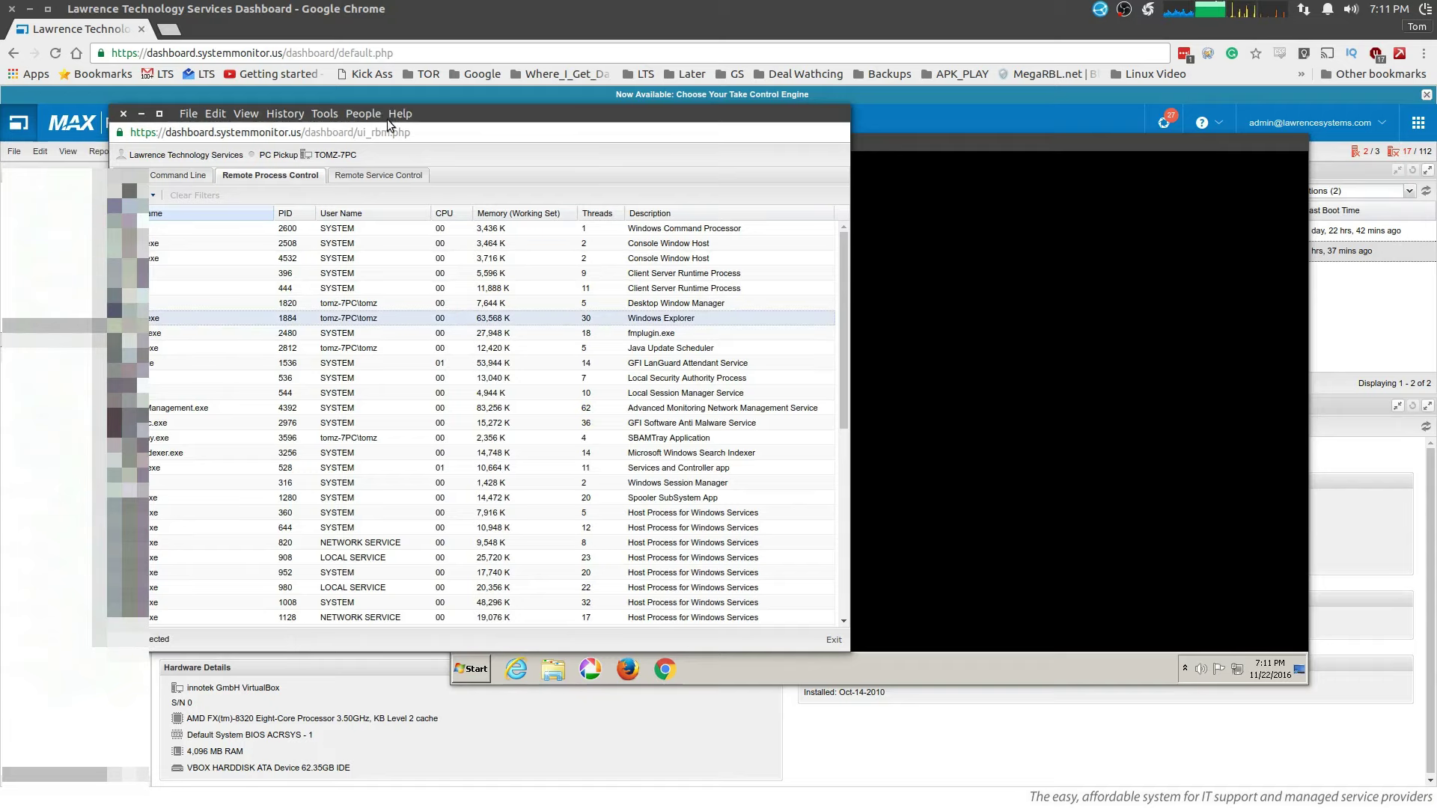
drag(416, 111, 445, 117)
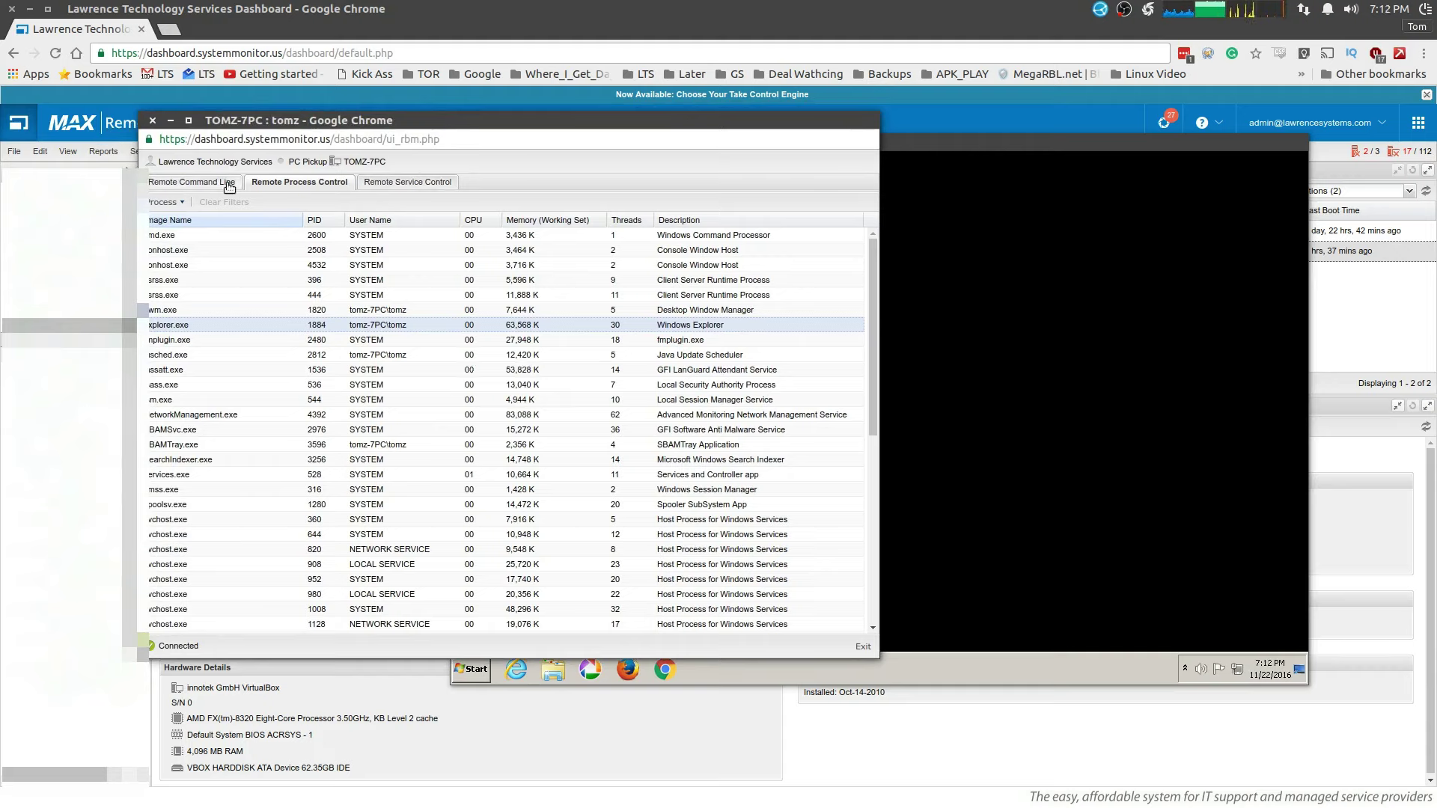
mouse_move(689, 119)
mouse_down()
mouse_move(696, 145)
mouse_move(693, 133)
mouse_up()
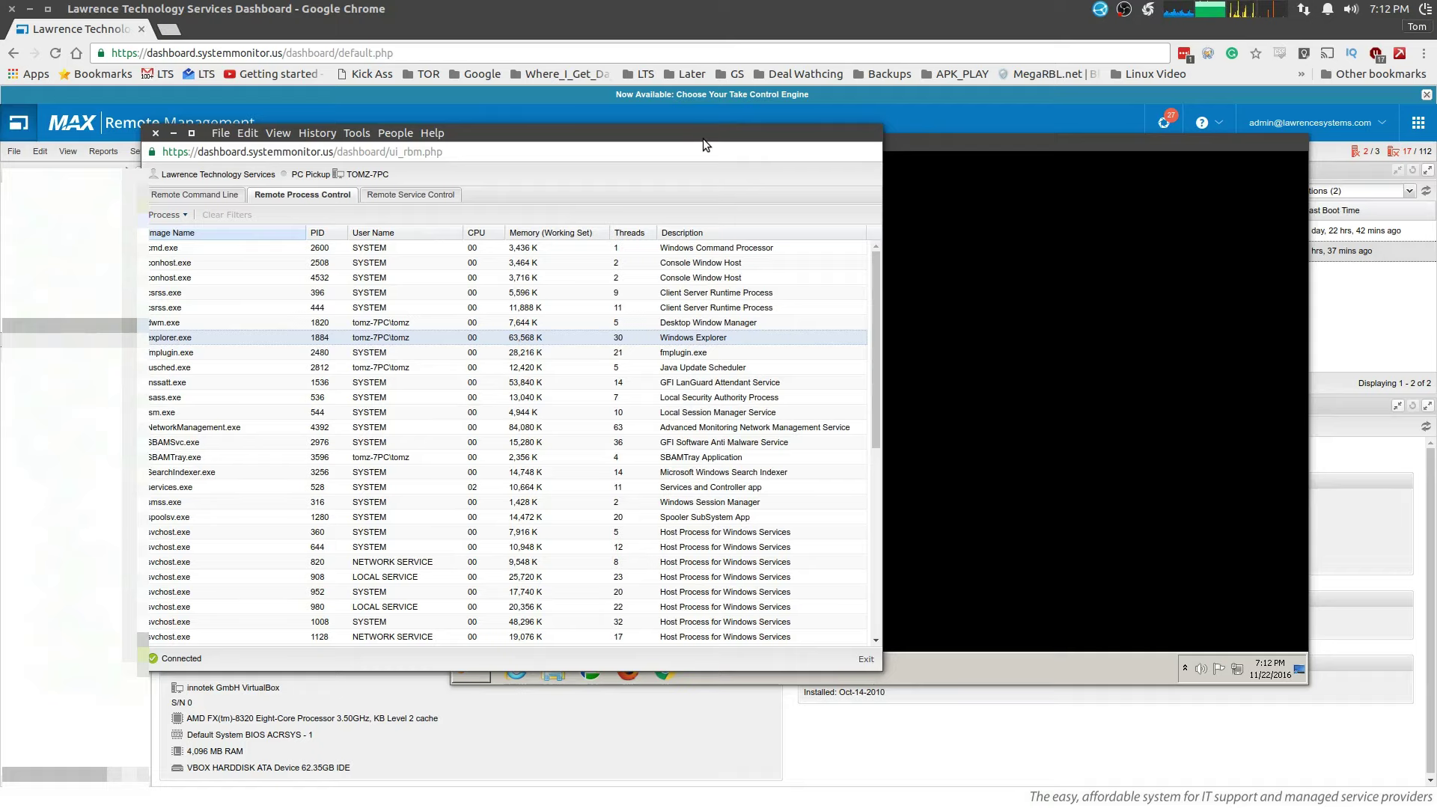
drag(707, 132, 708, 141)
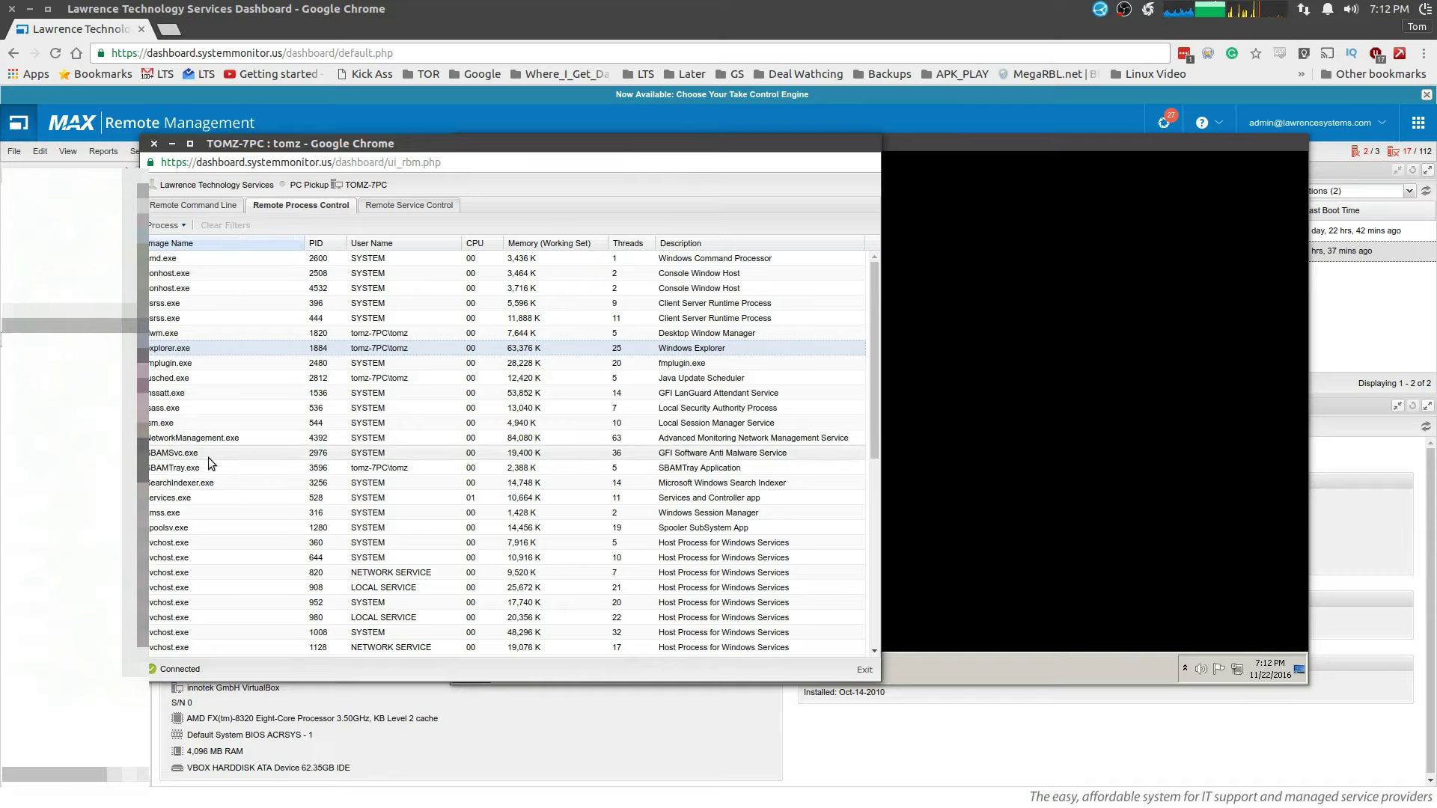
List the contents of C:\Windows\system32 with the dir command in the remote command line
click(215, 209)
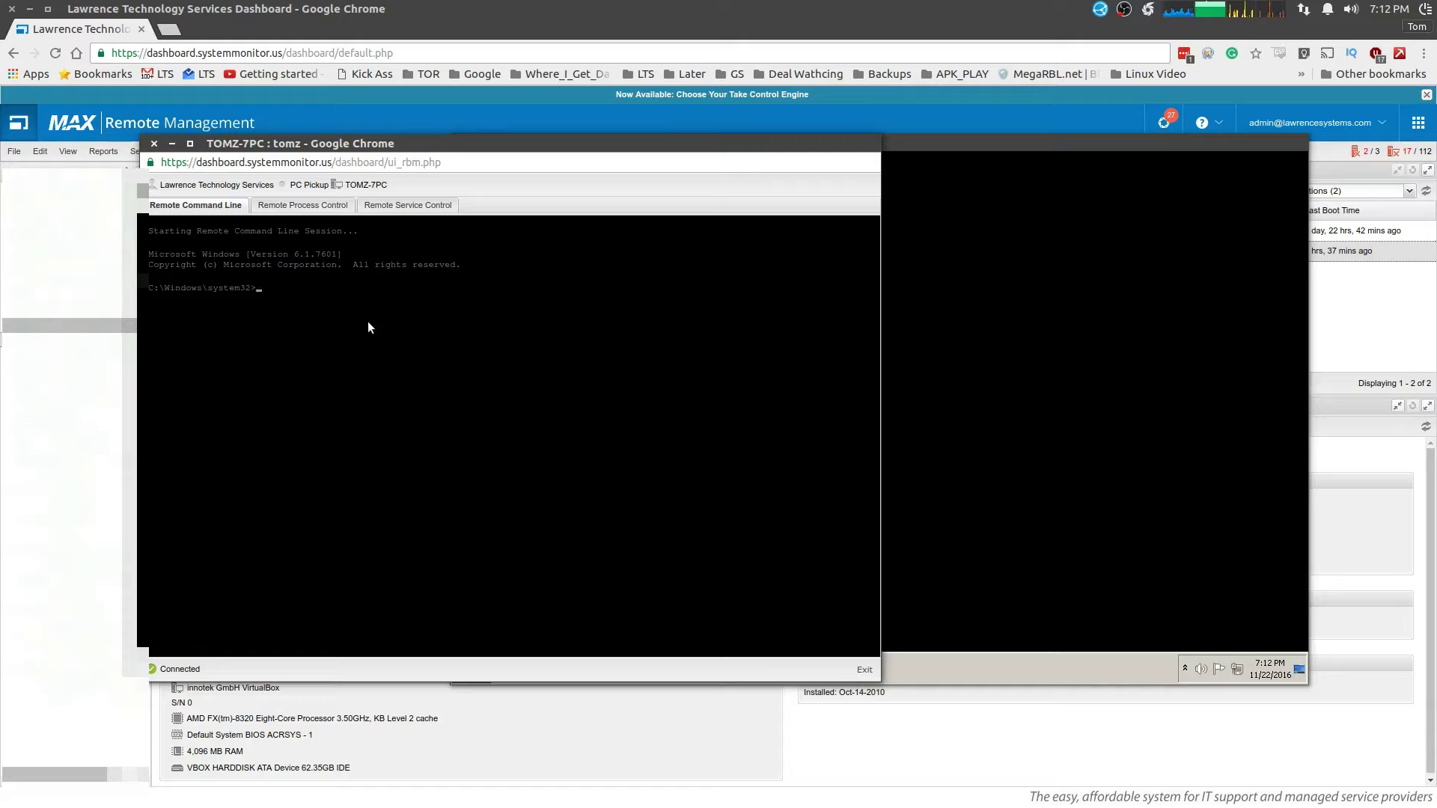
text(dir)
key(Return)
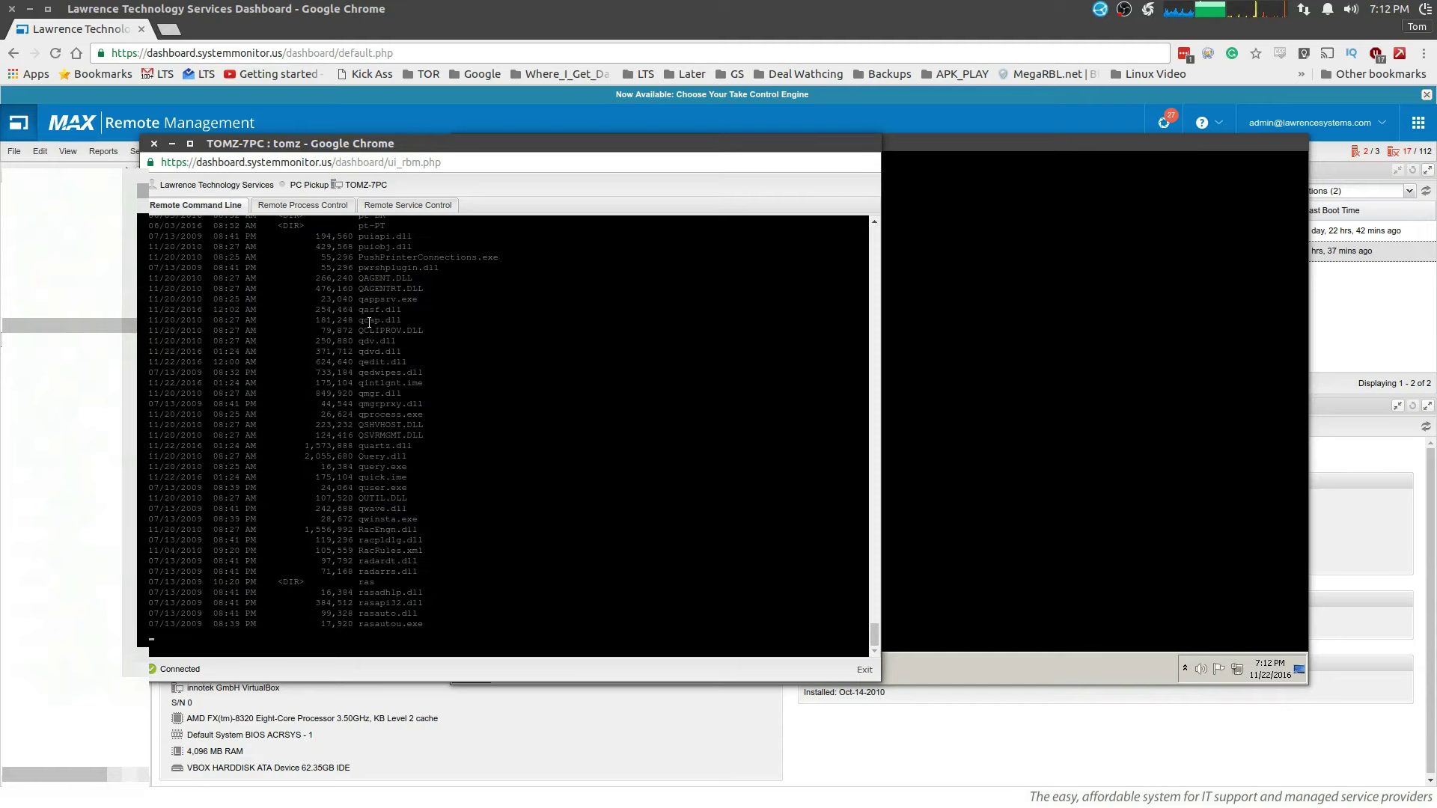
Change the remote command line to C:\Windows\Temp and list the folder's contents with dir
text(cd ..)
key(Return)
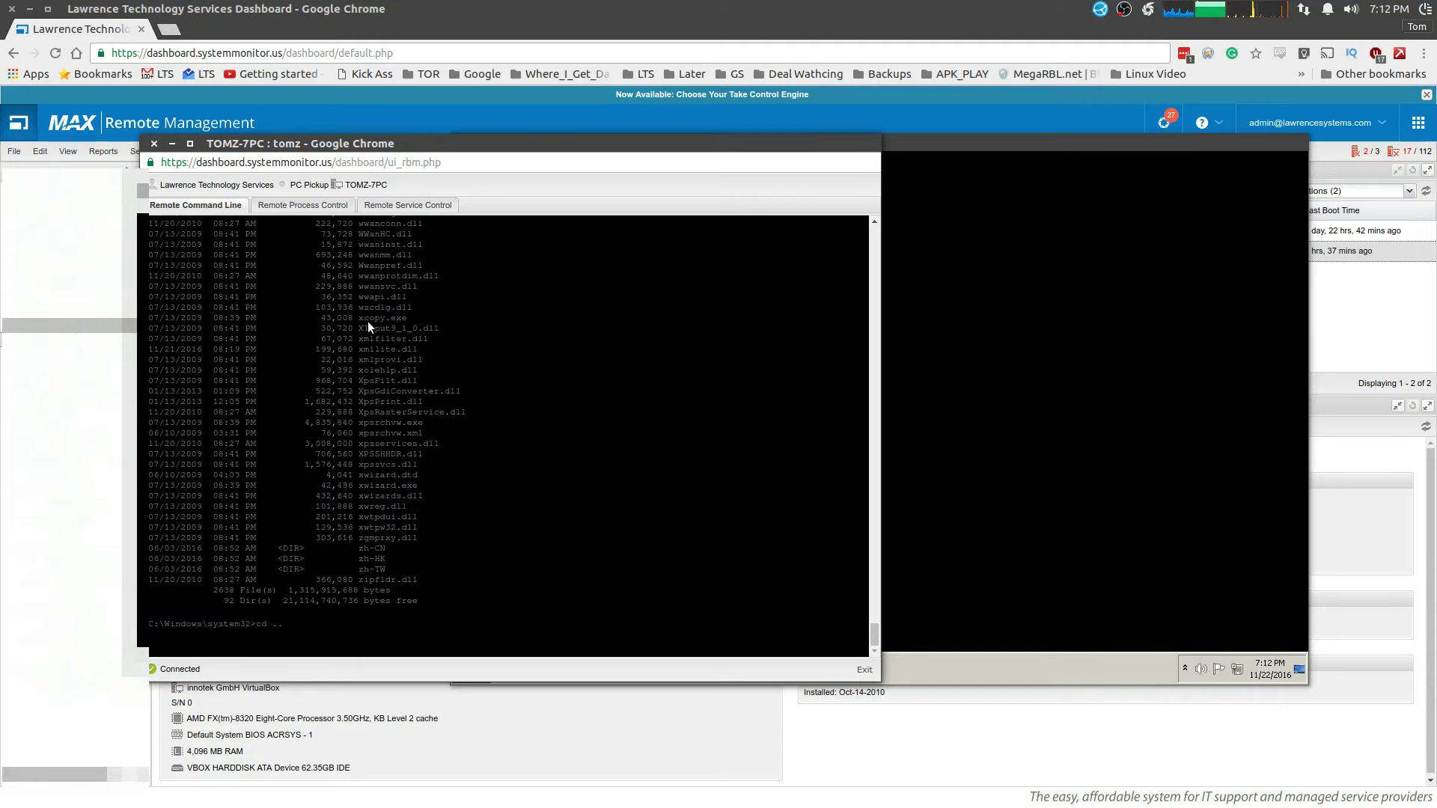
text(cd temp)
key(Return)
text(dir)
key(Return)
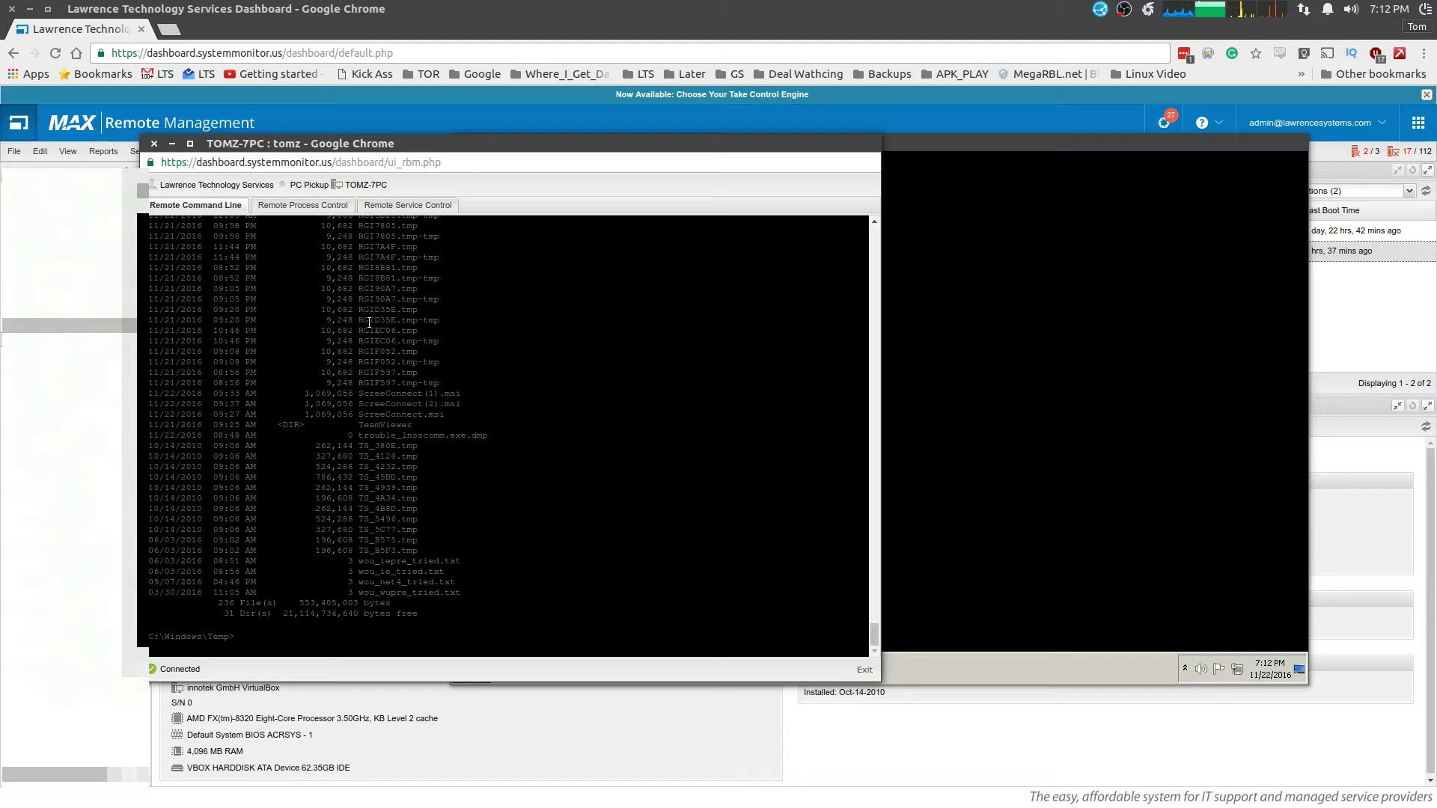
Delete all files in C:\Windows\Temp with del *, confirming with y, and list the folder again
key(Return)
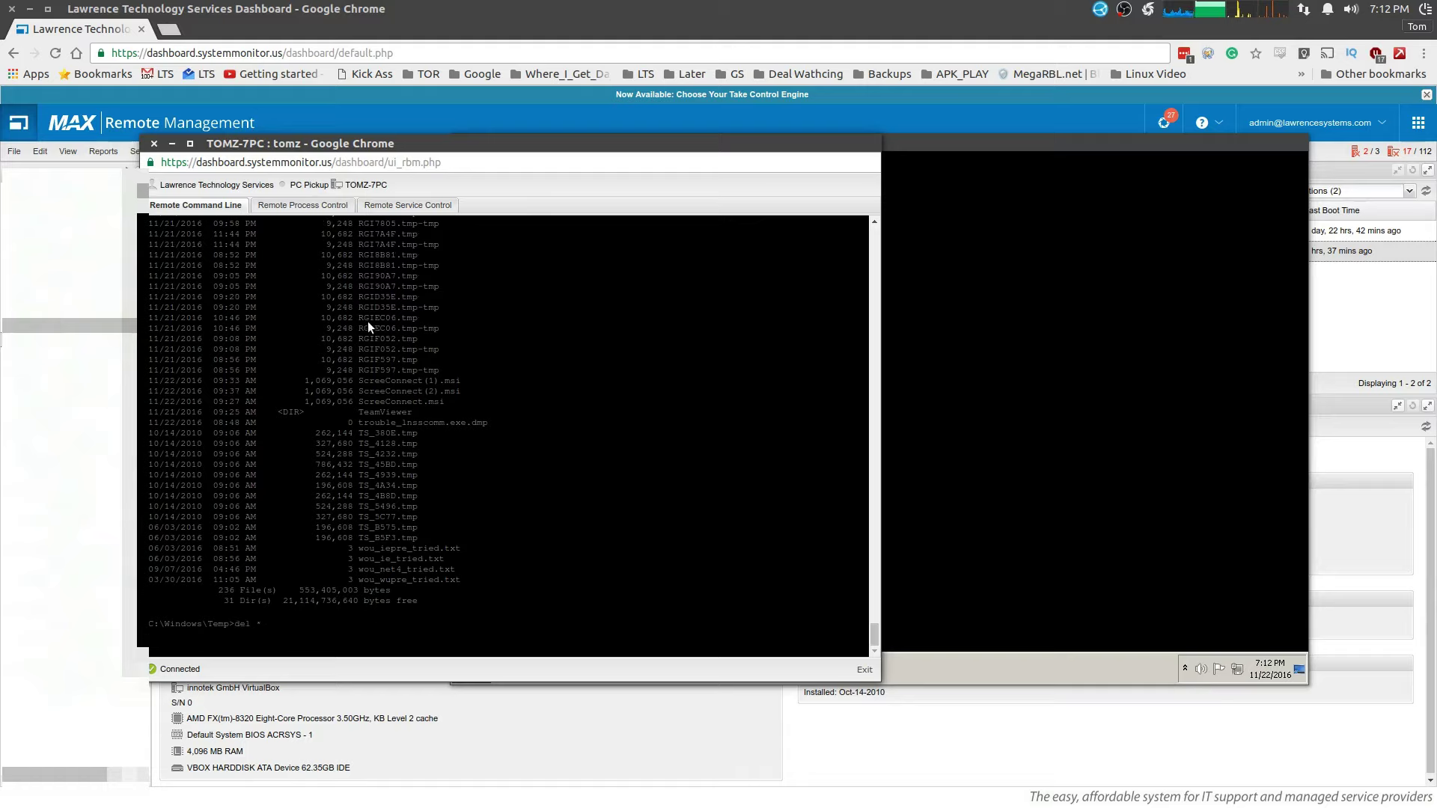
key(Return)
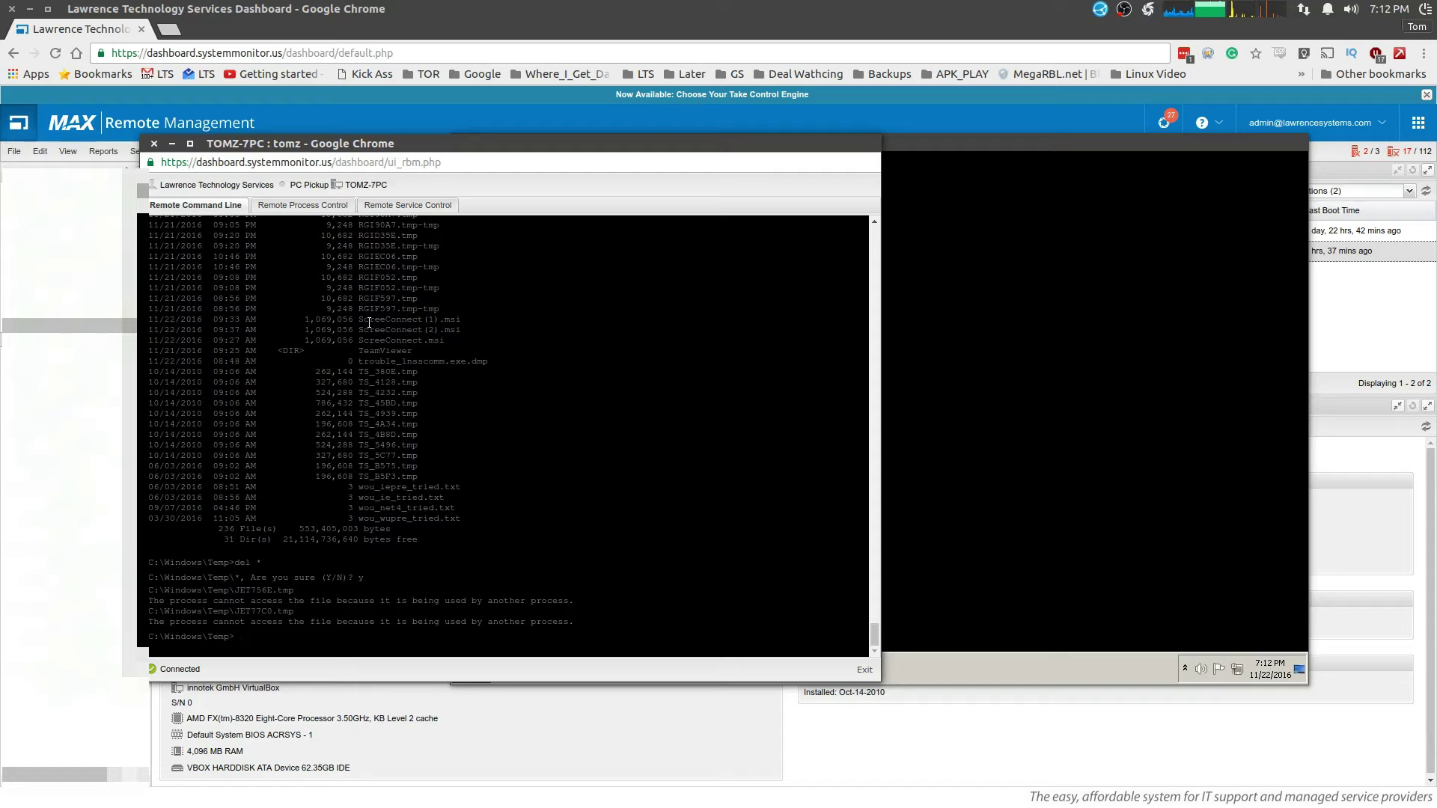
text(dir)
key(Return)
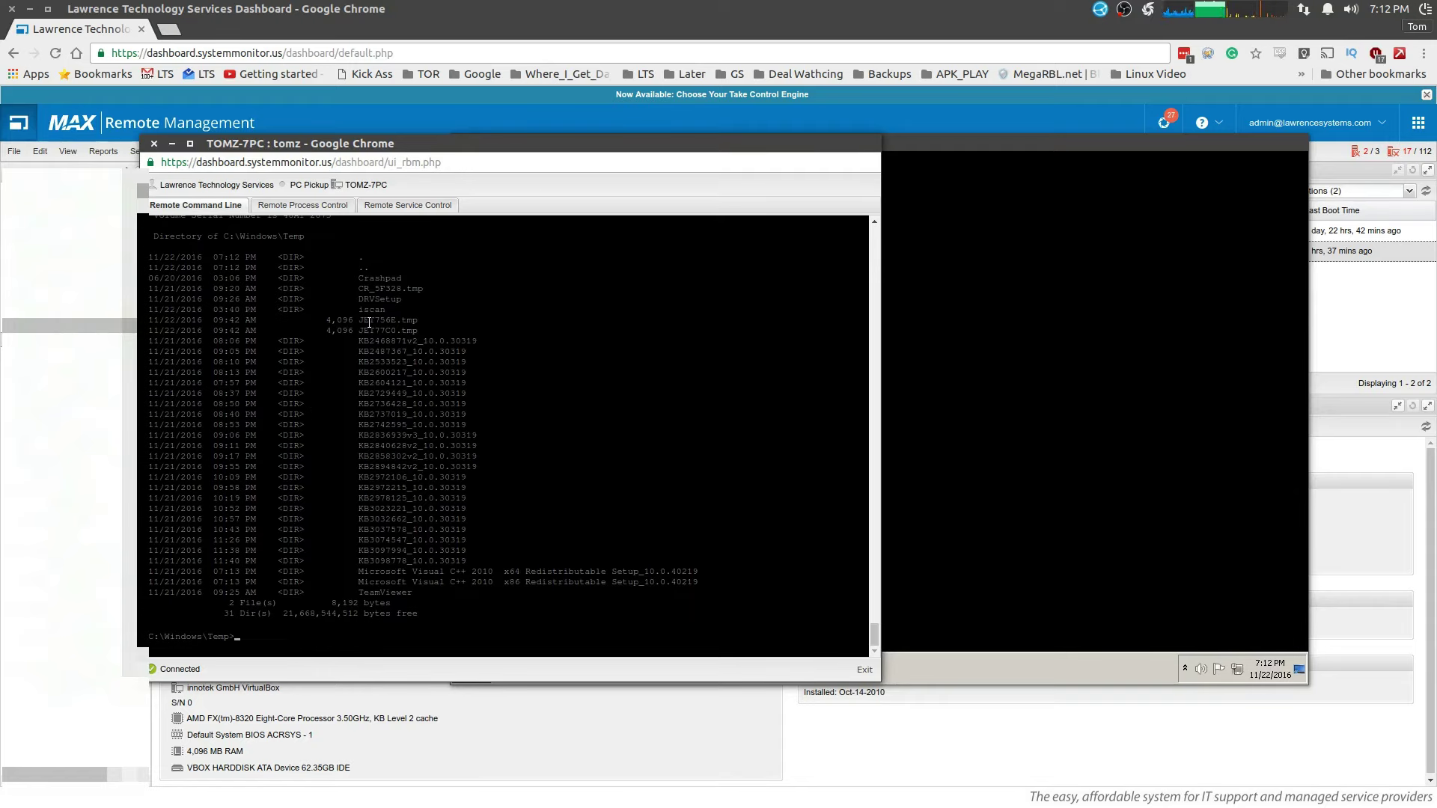
Close the remote session window and move the virtual machine window off the dashboard
click(149, 143)
drag(816, 144, 833, 185)
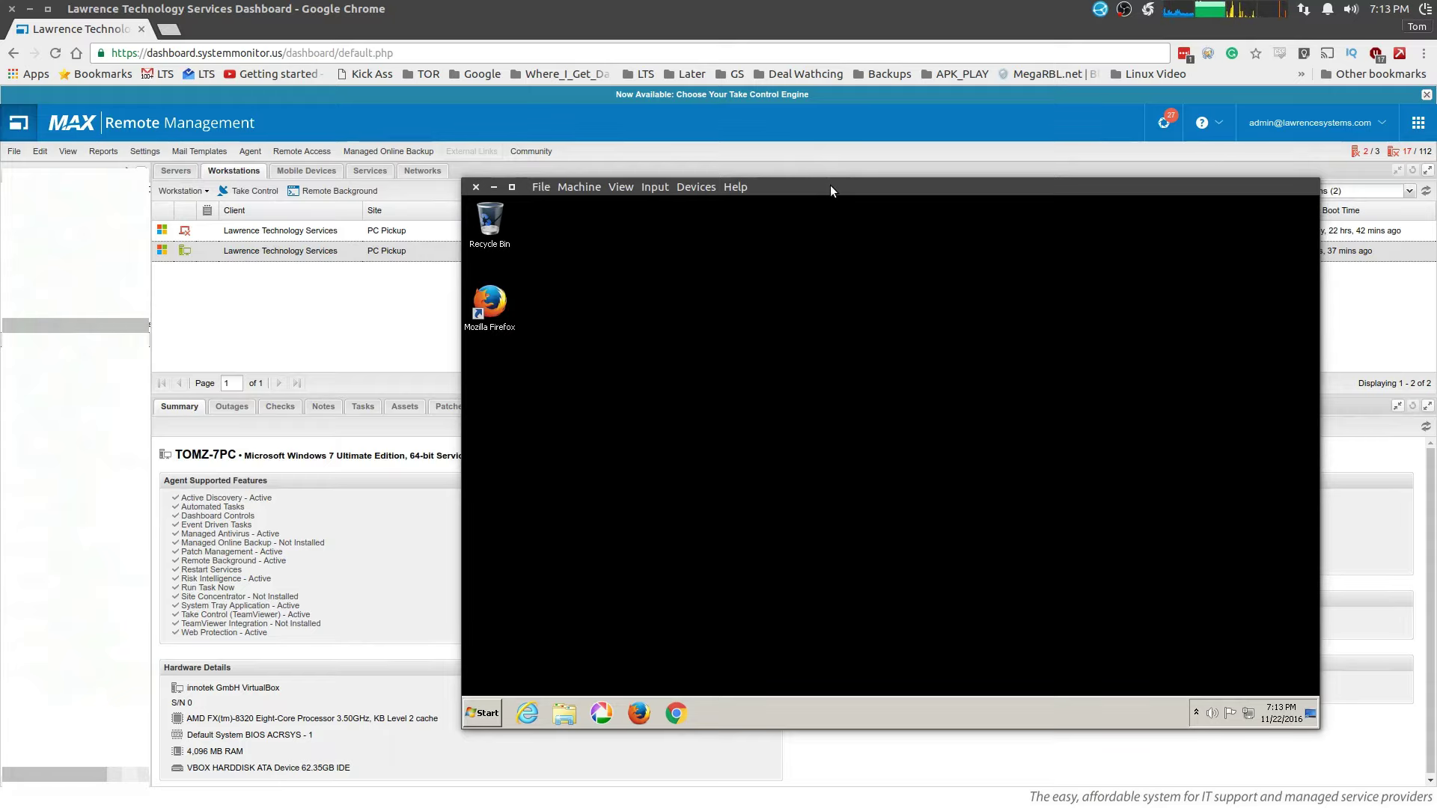
drag(829, 186, 1436, 216)
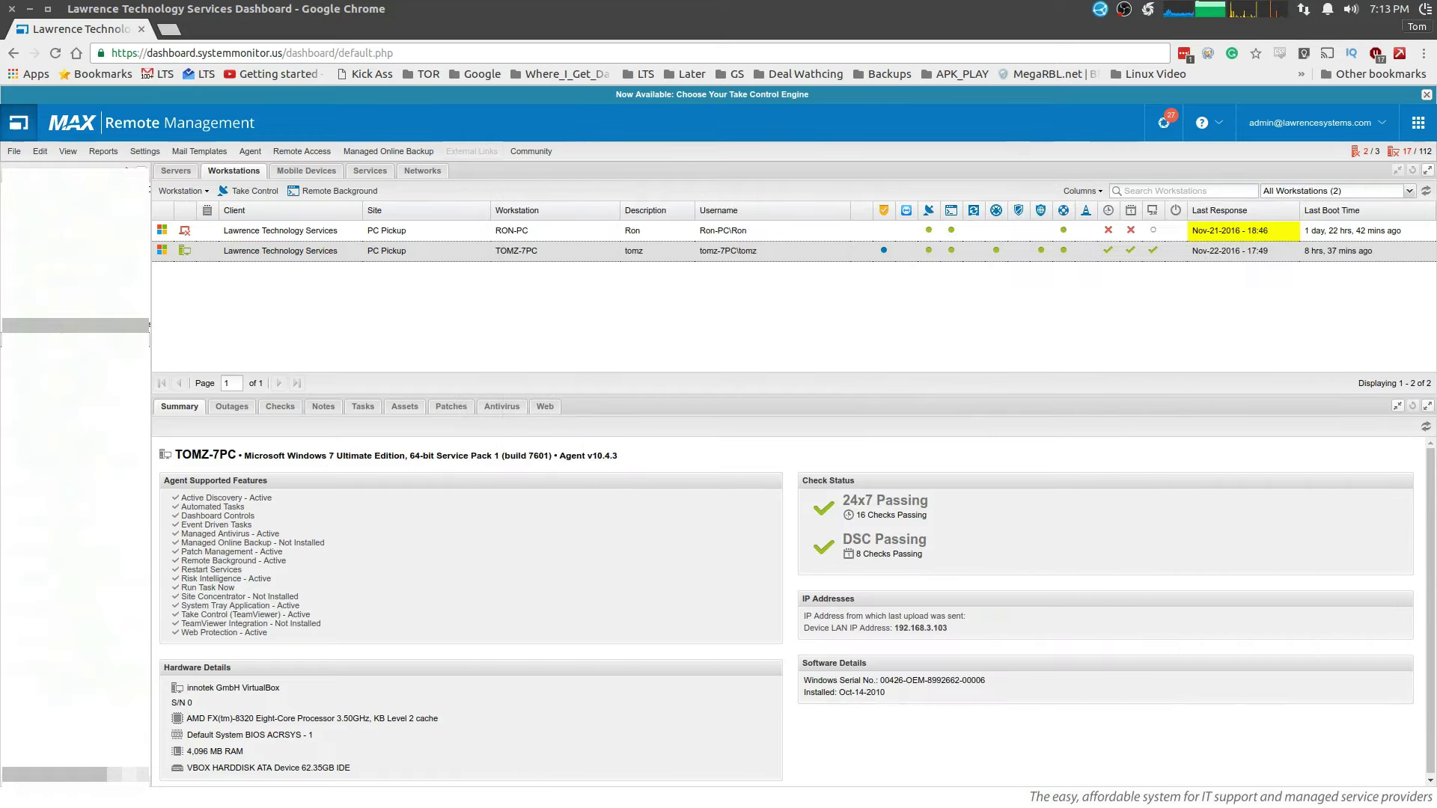
Examine the workstation's automated tasks and browse the scripts offered for a new one, including Clean Temp Files
click(379, 412)
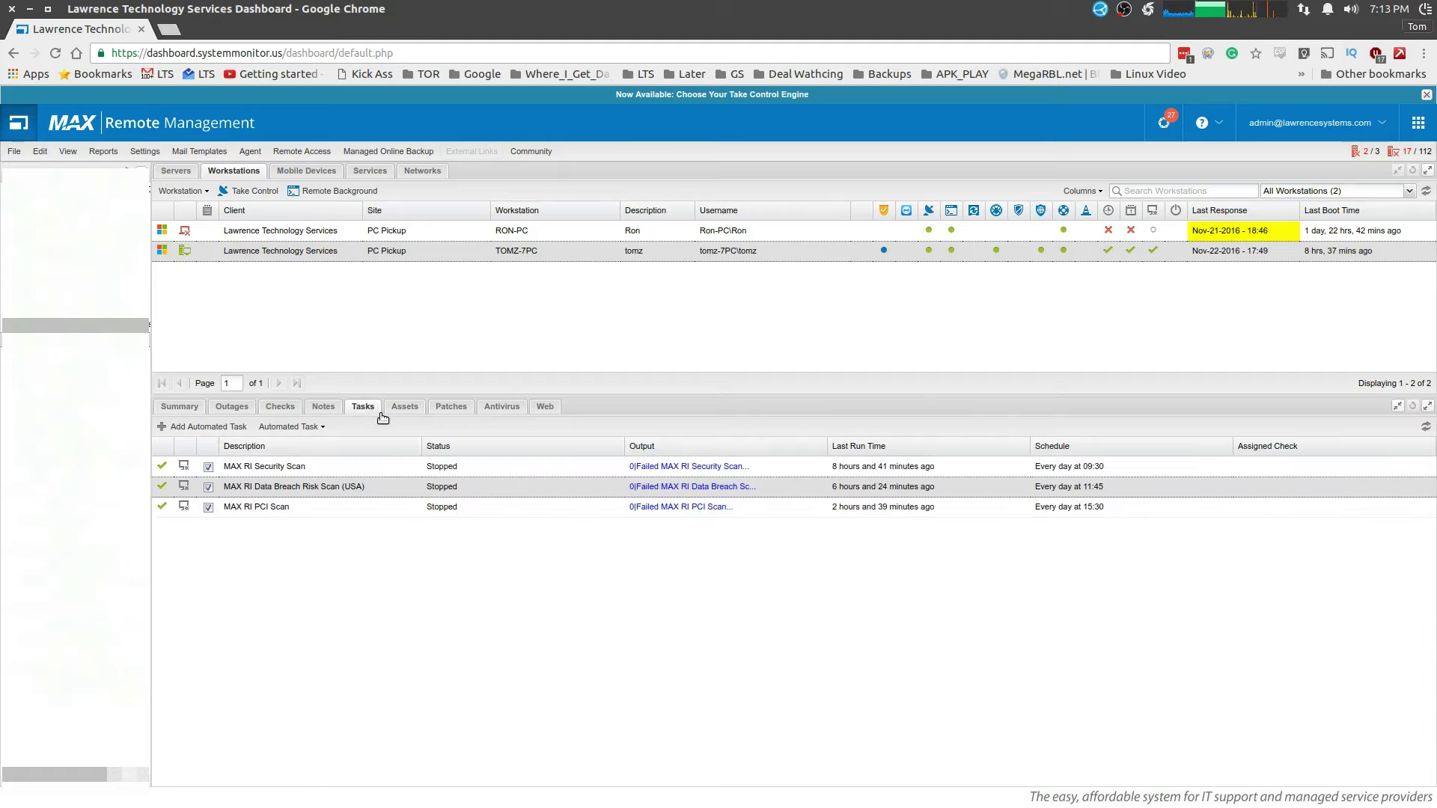
click(302, 430)
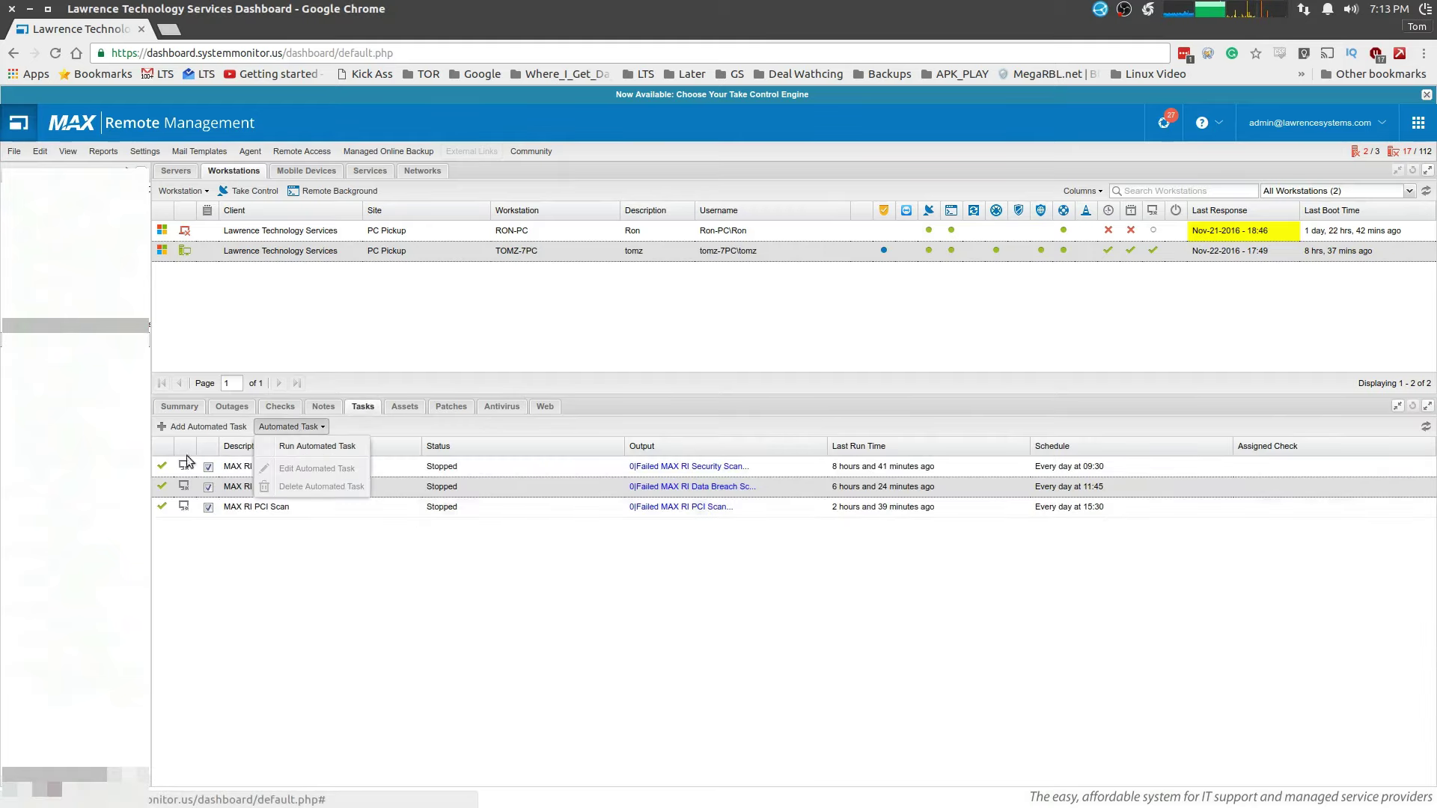
click(201, 426)
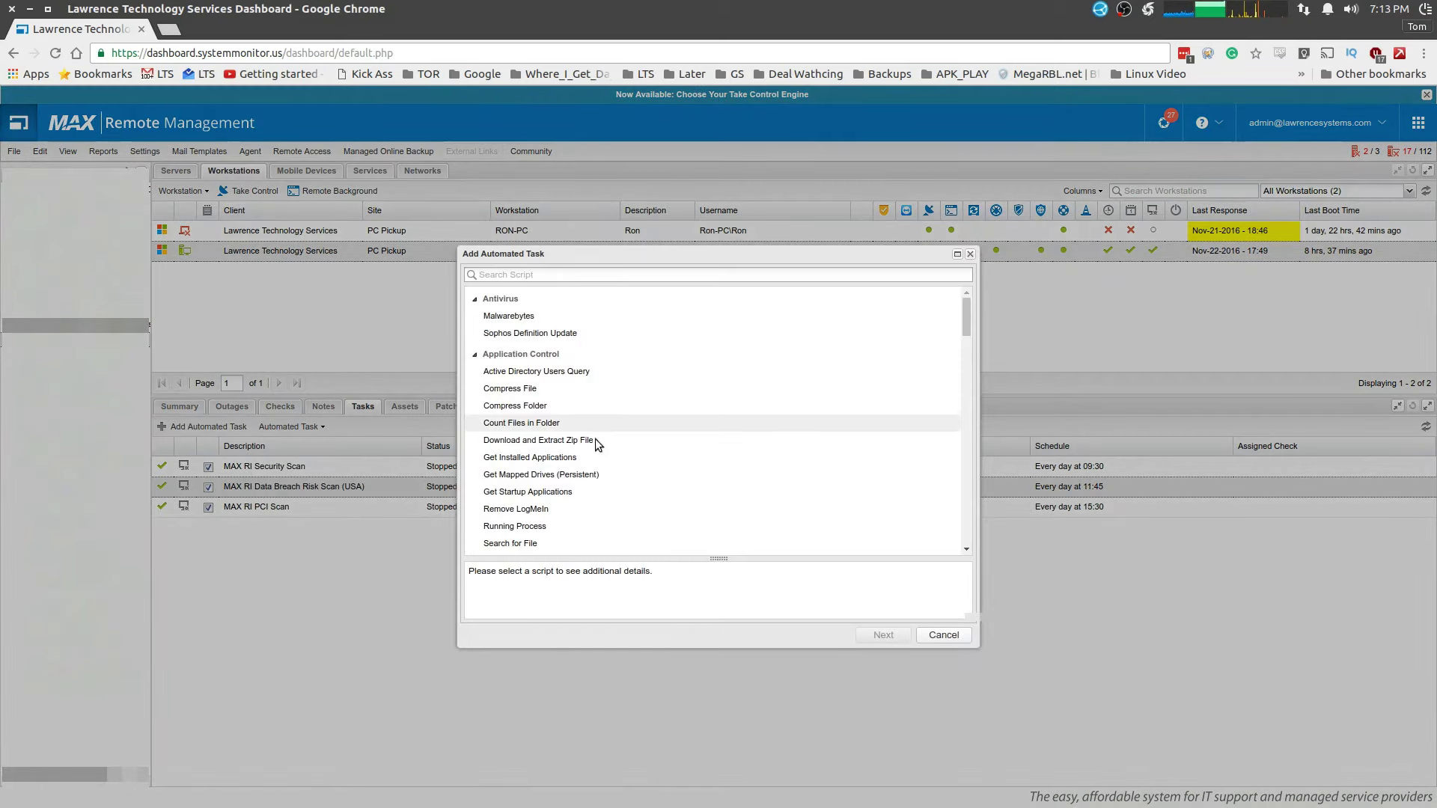
scroll(552, 417, down, 3)
scroll(546, 429, down, 2)
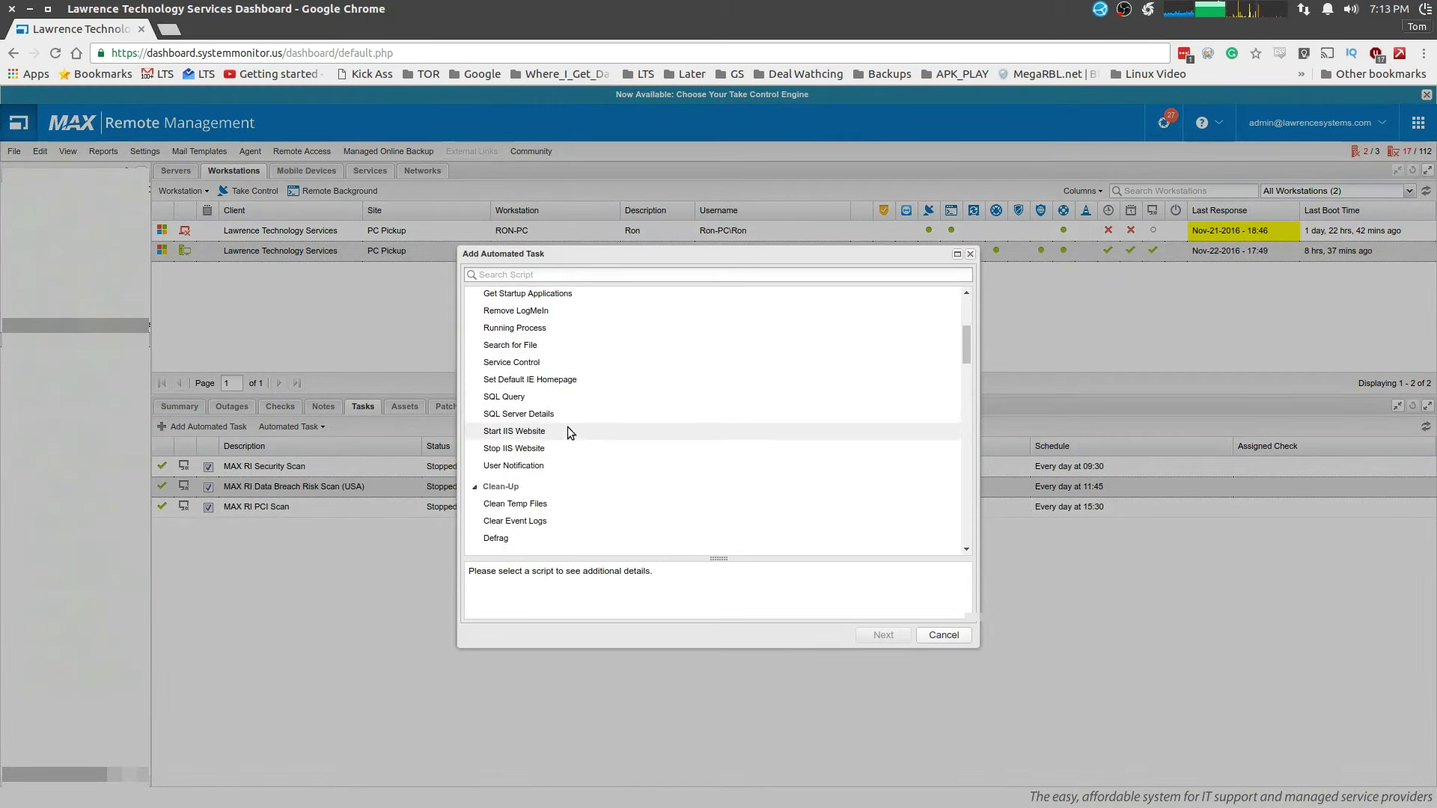
scroll(575, 413, down, 5)
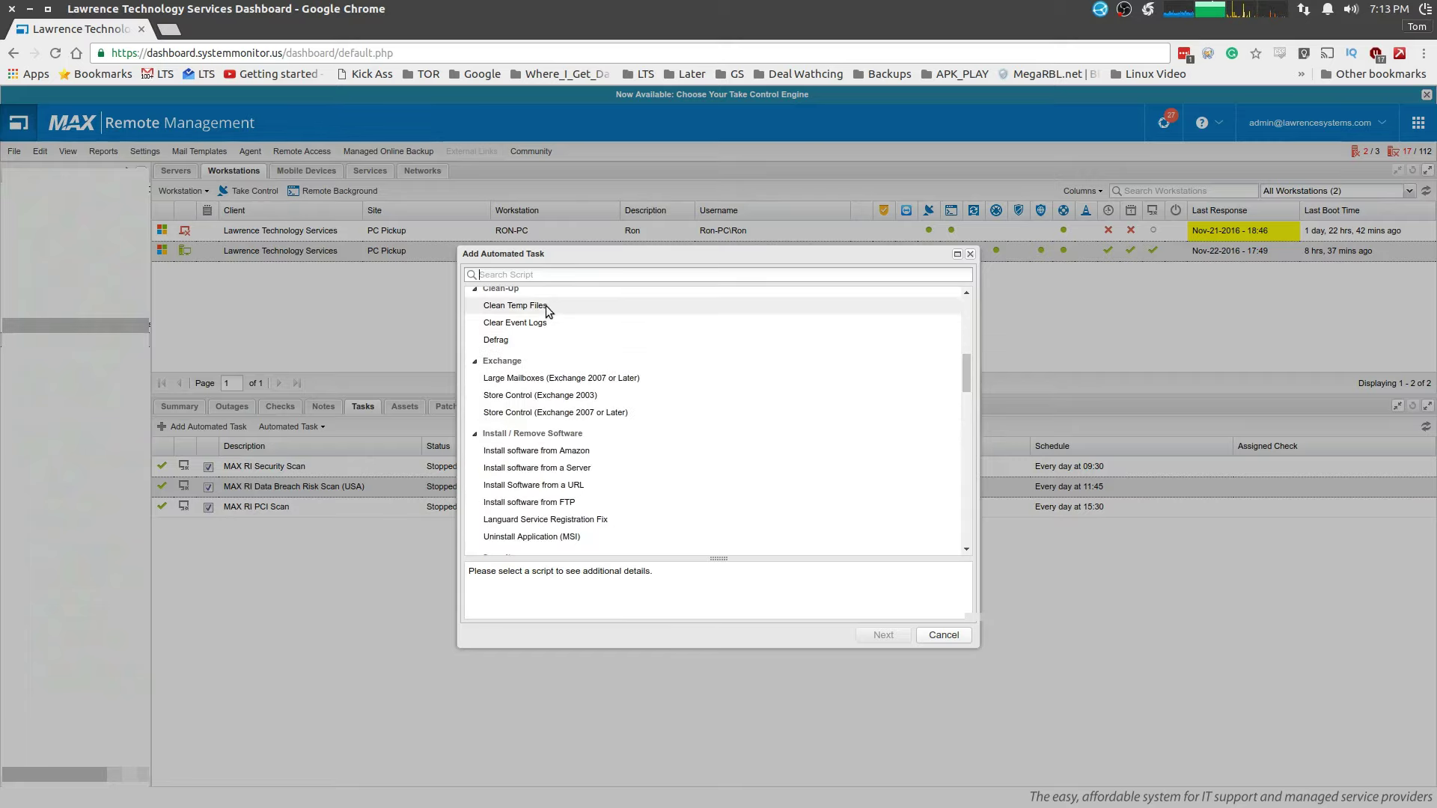
click(545, 307)
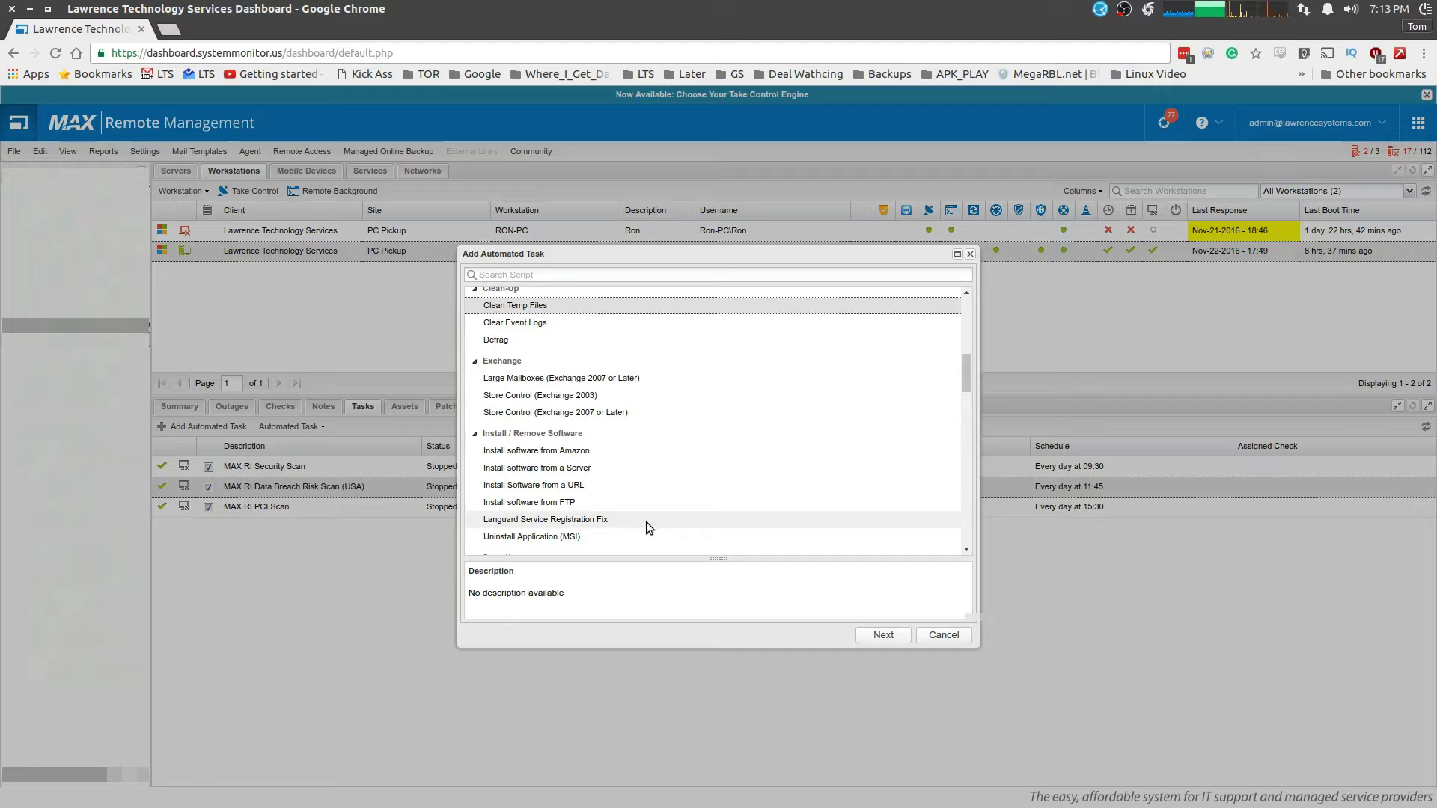
Choose the Defrag script for a new automated task, enter a descriptive name and continue to its schedule settings
scroll(632, 522, up, 3)
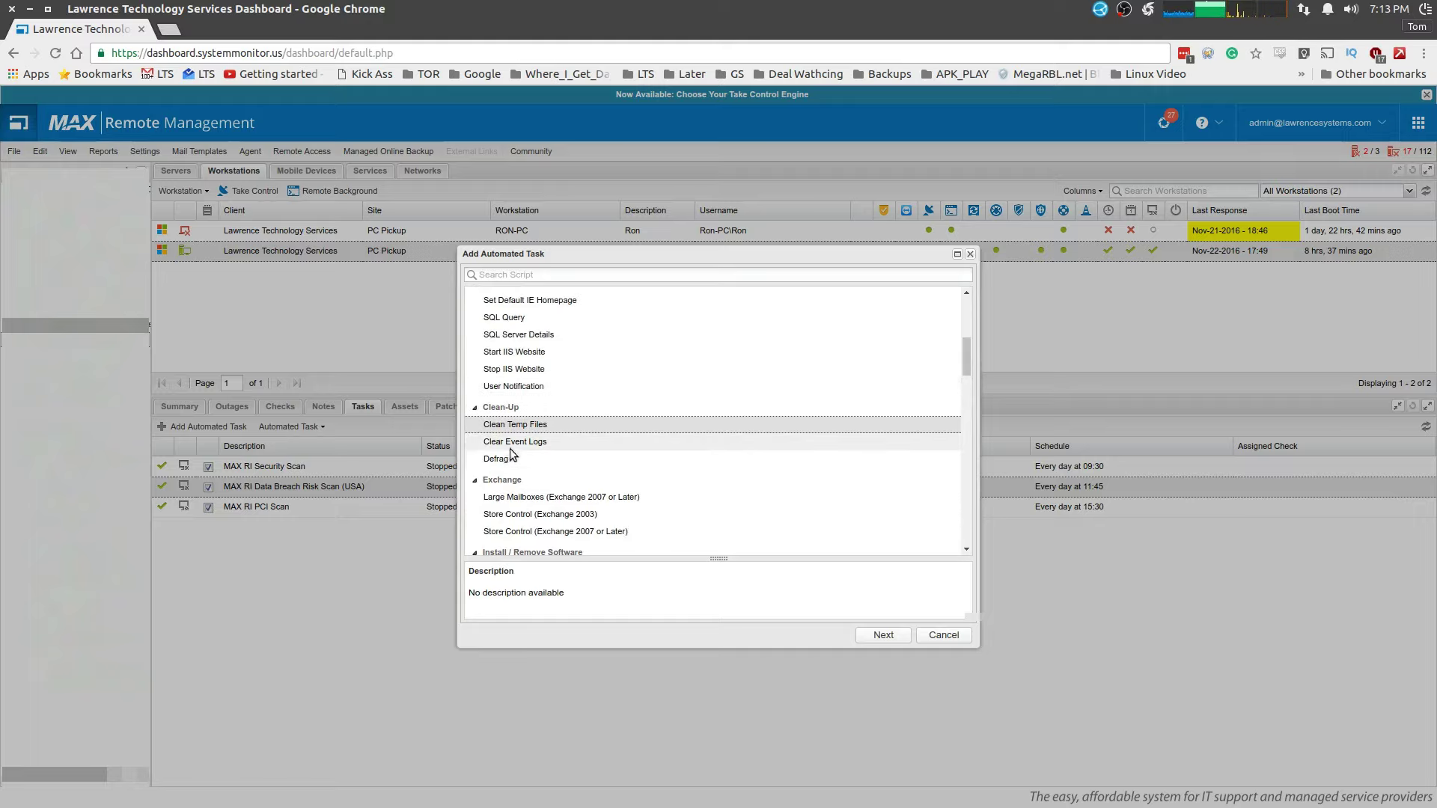
click(568, 459)
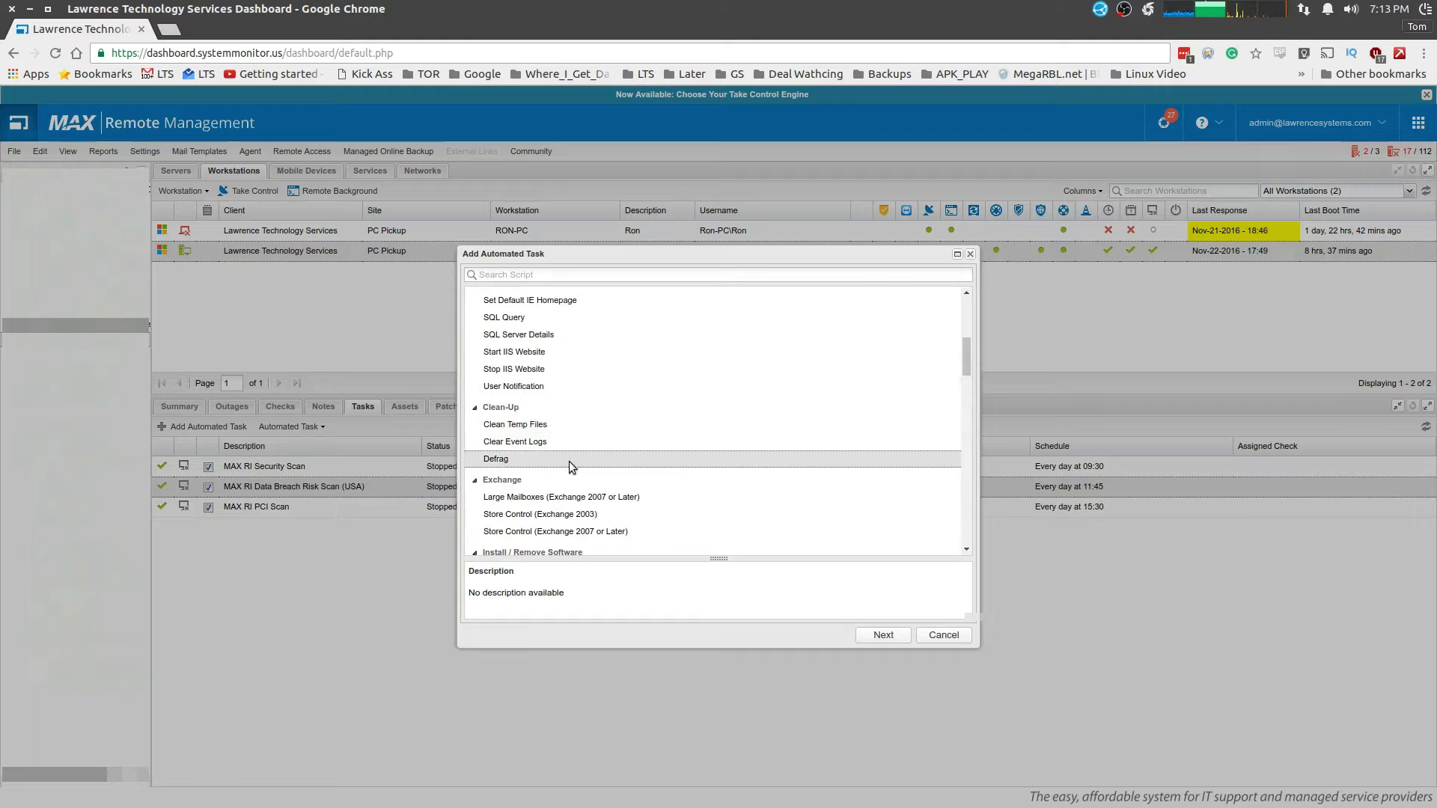
click(883, 635)
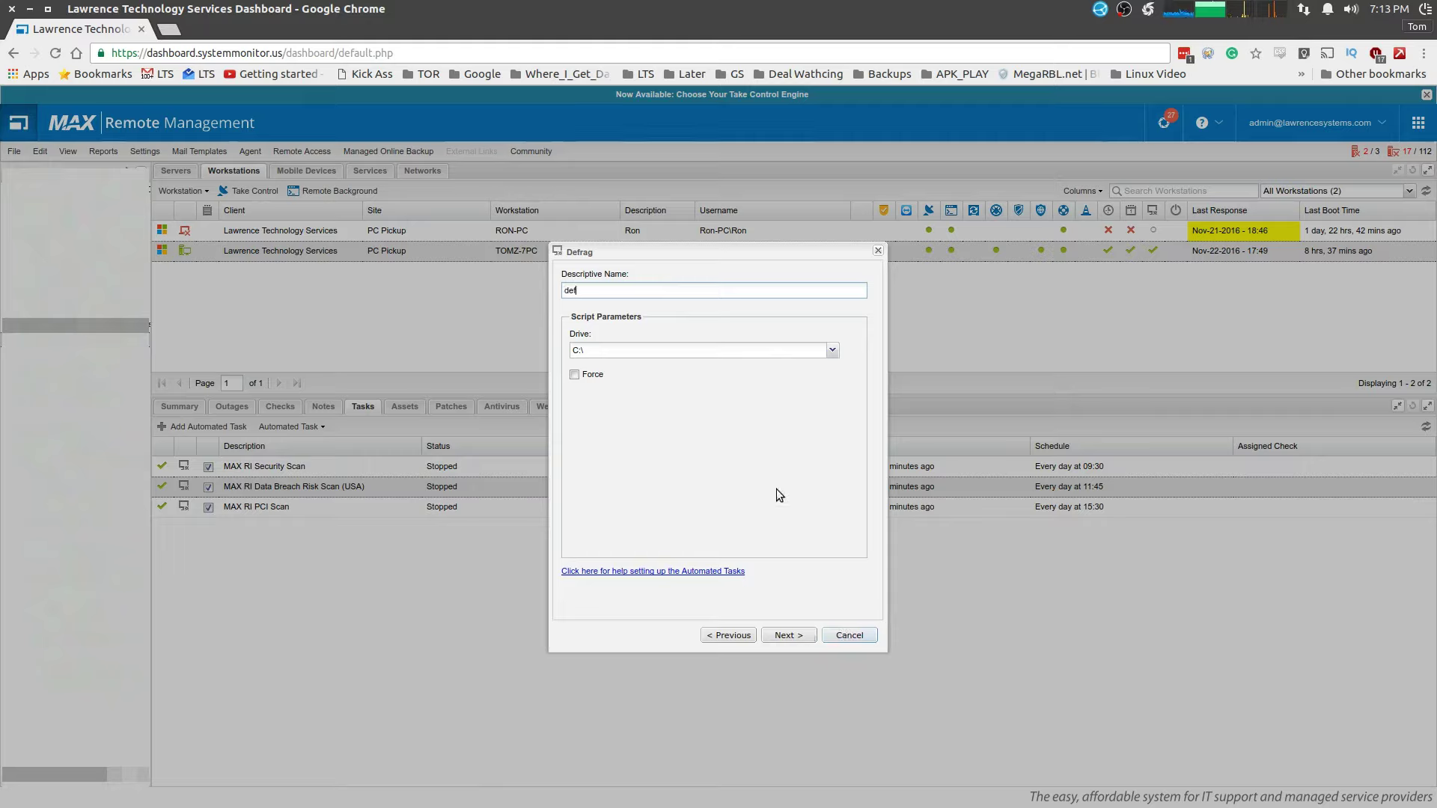
text(g)
click(790, 635)
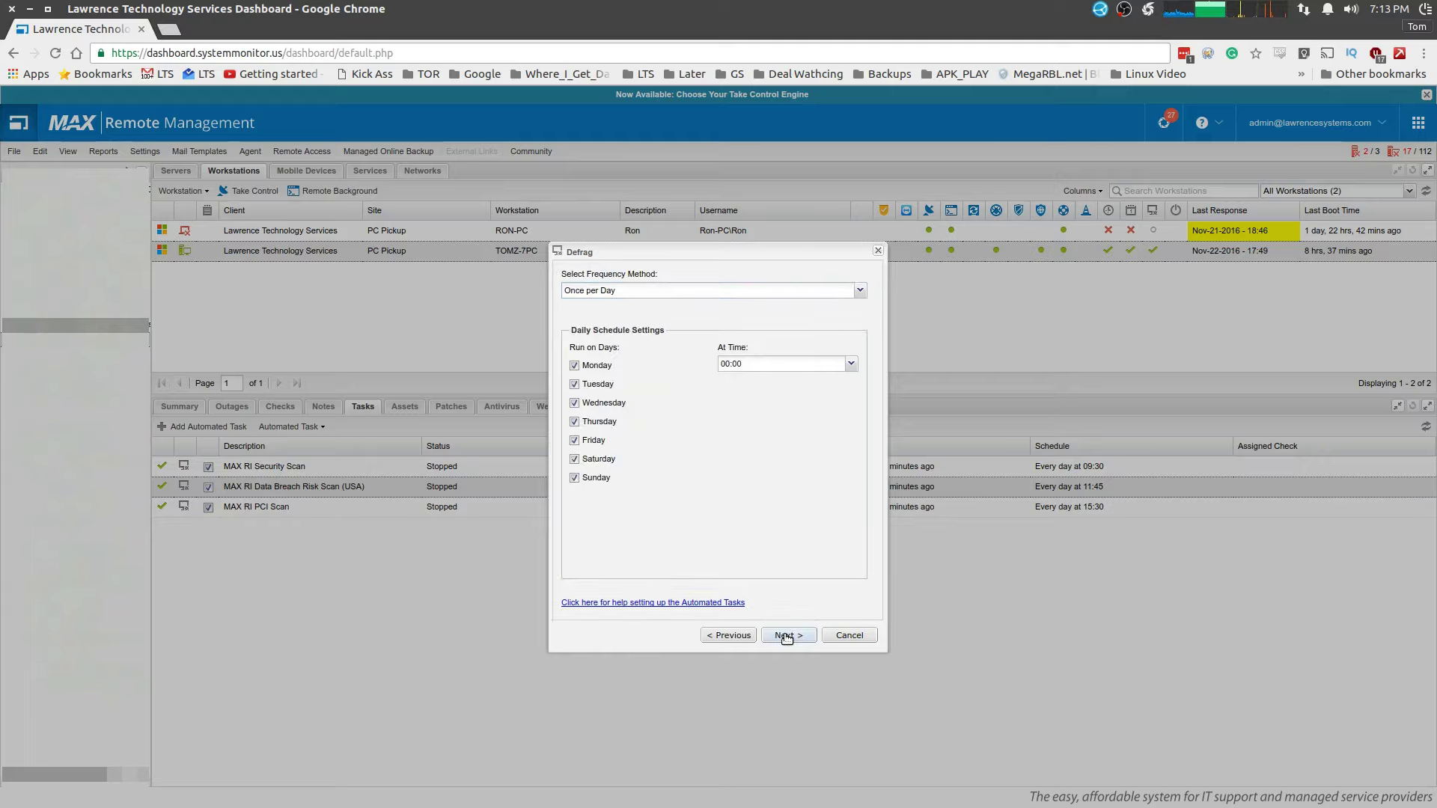
Try the Manual and Once per Day frequencies for the Defrag task, and cancel the task setup
click(622, 294)
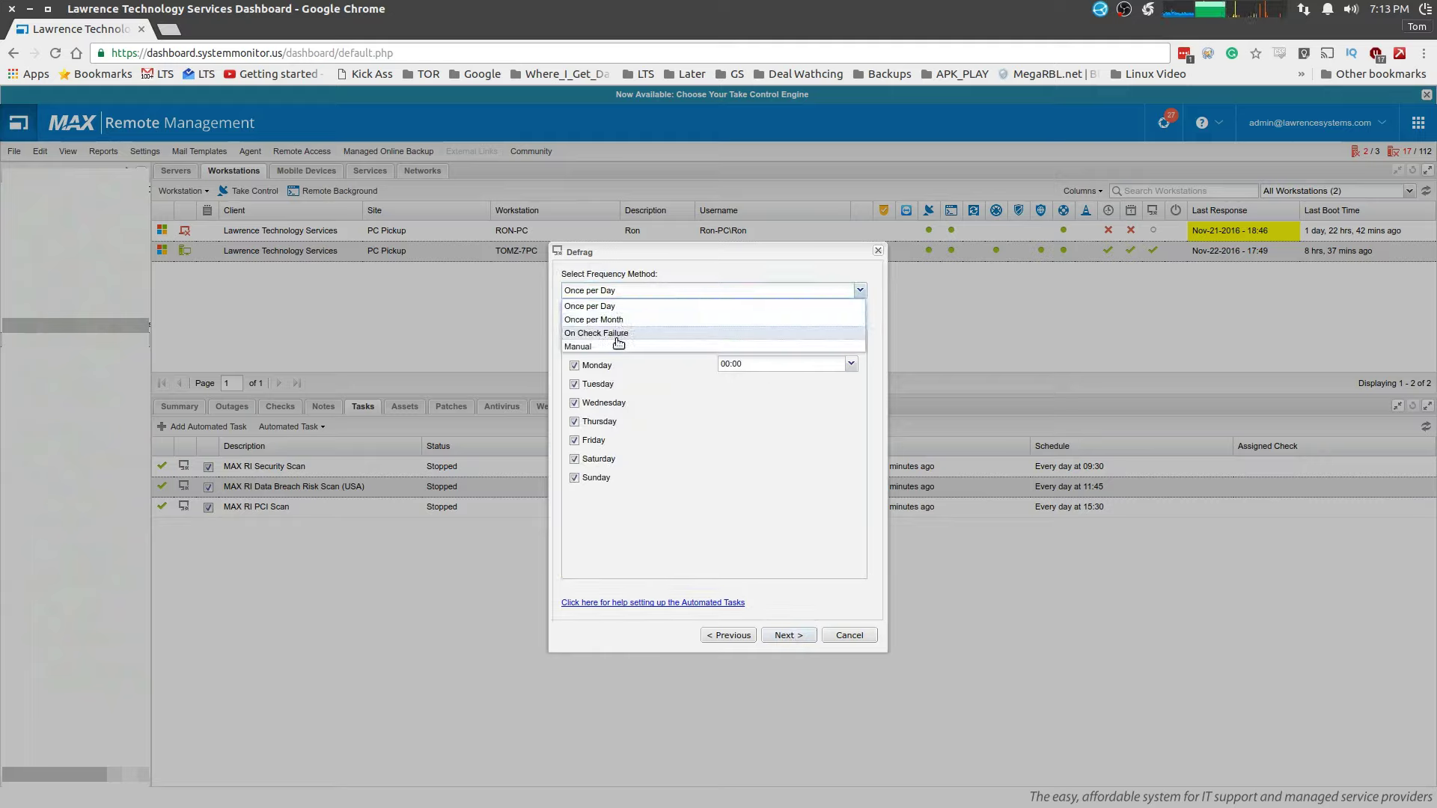
click(591, 346)
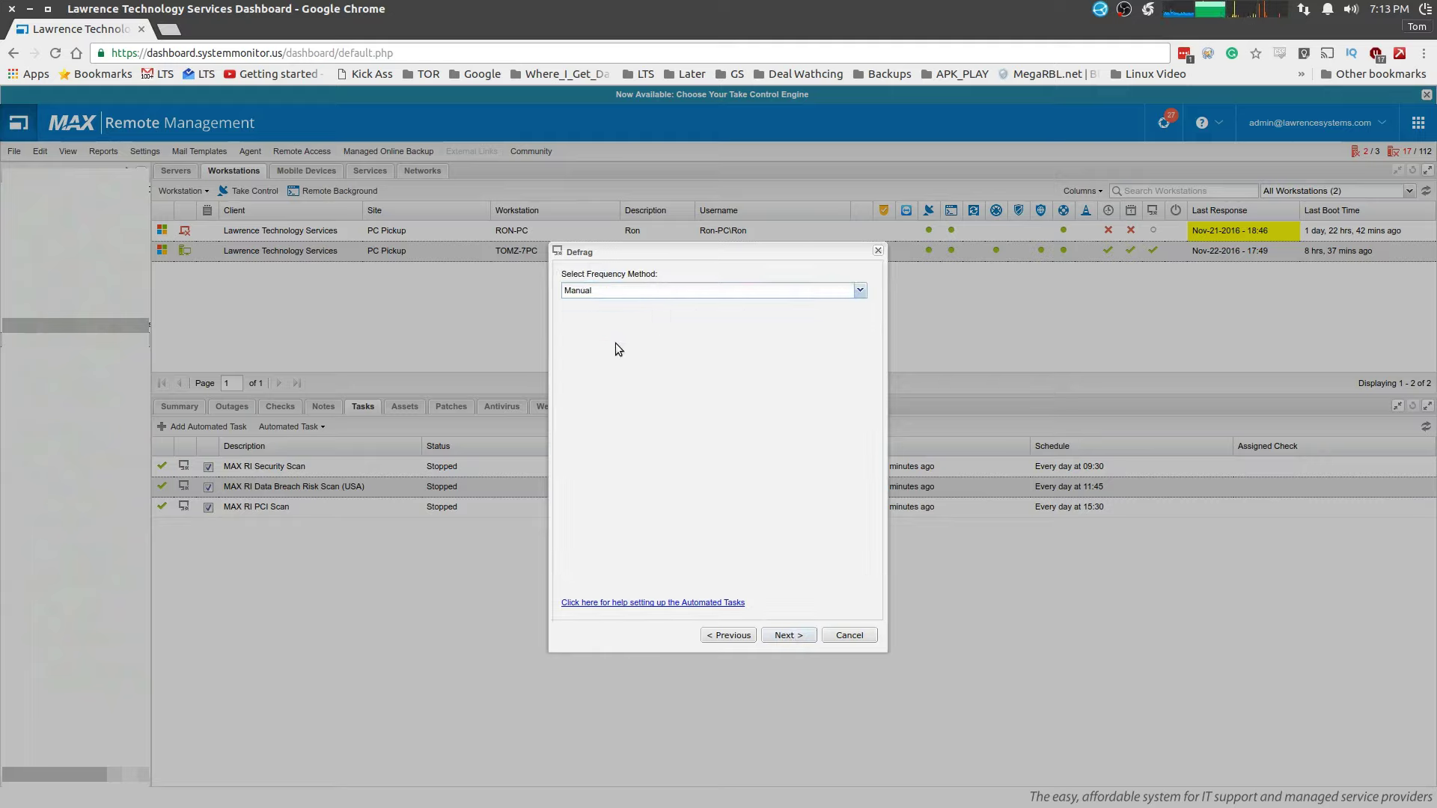
click(656, 286)
click(653, 304)
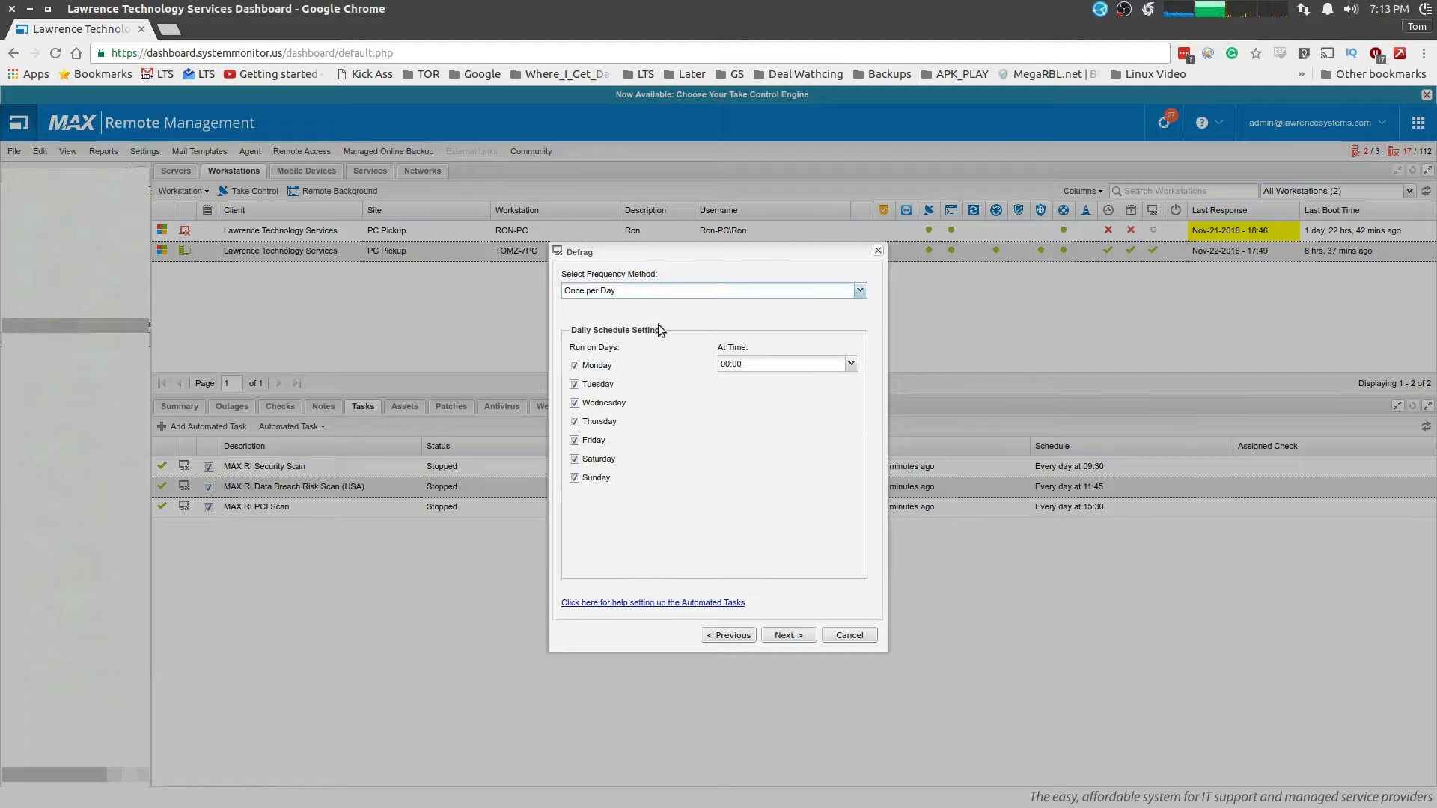
click(859, 638)
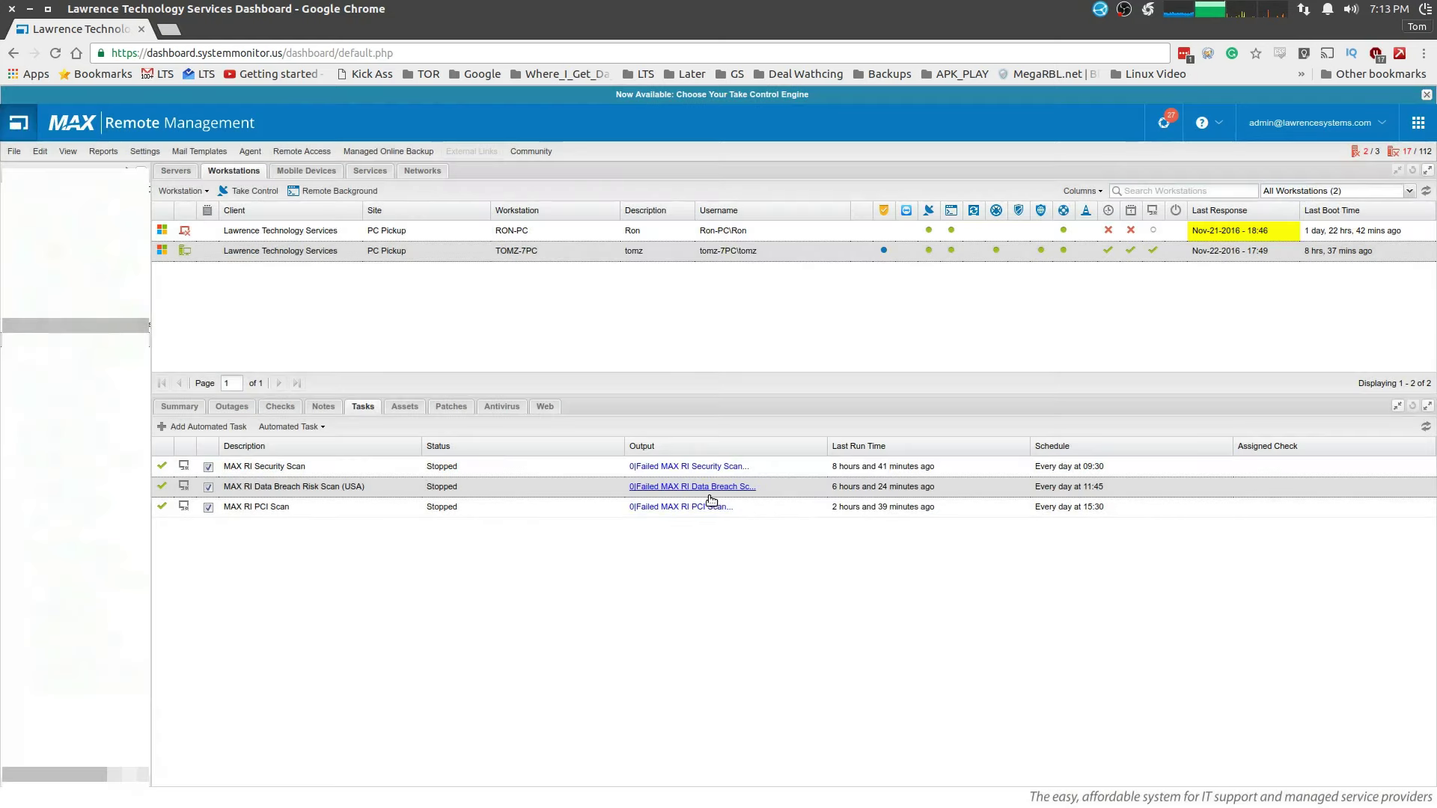
Review the workstation's patches, automated tasks and daily web request statistics, and return to its summary
click(451, 406)
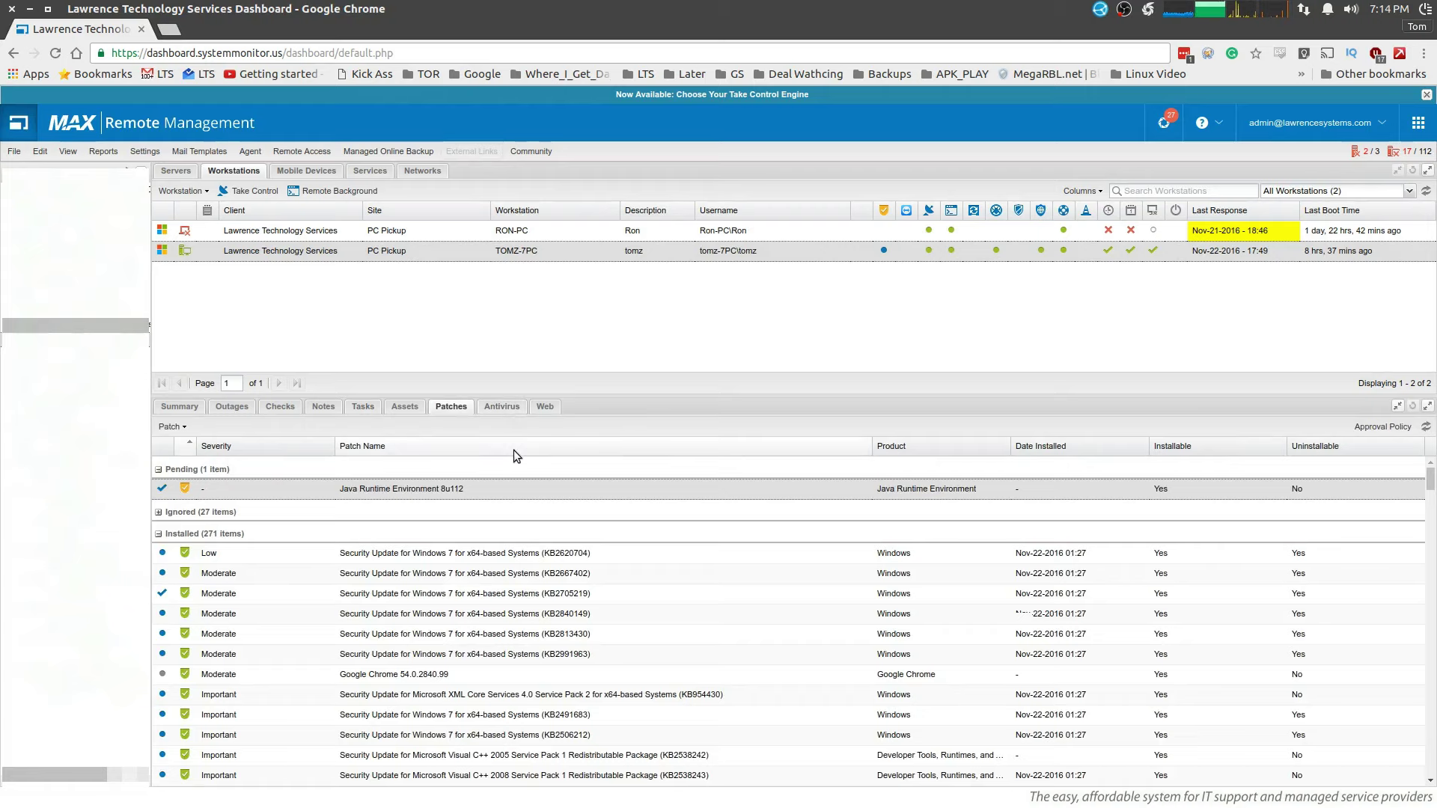
click(188, 407)
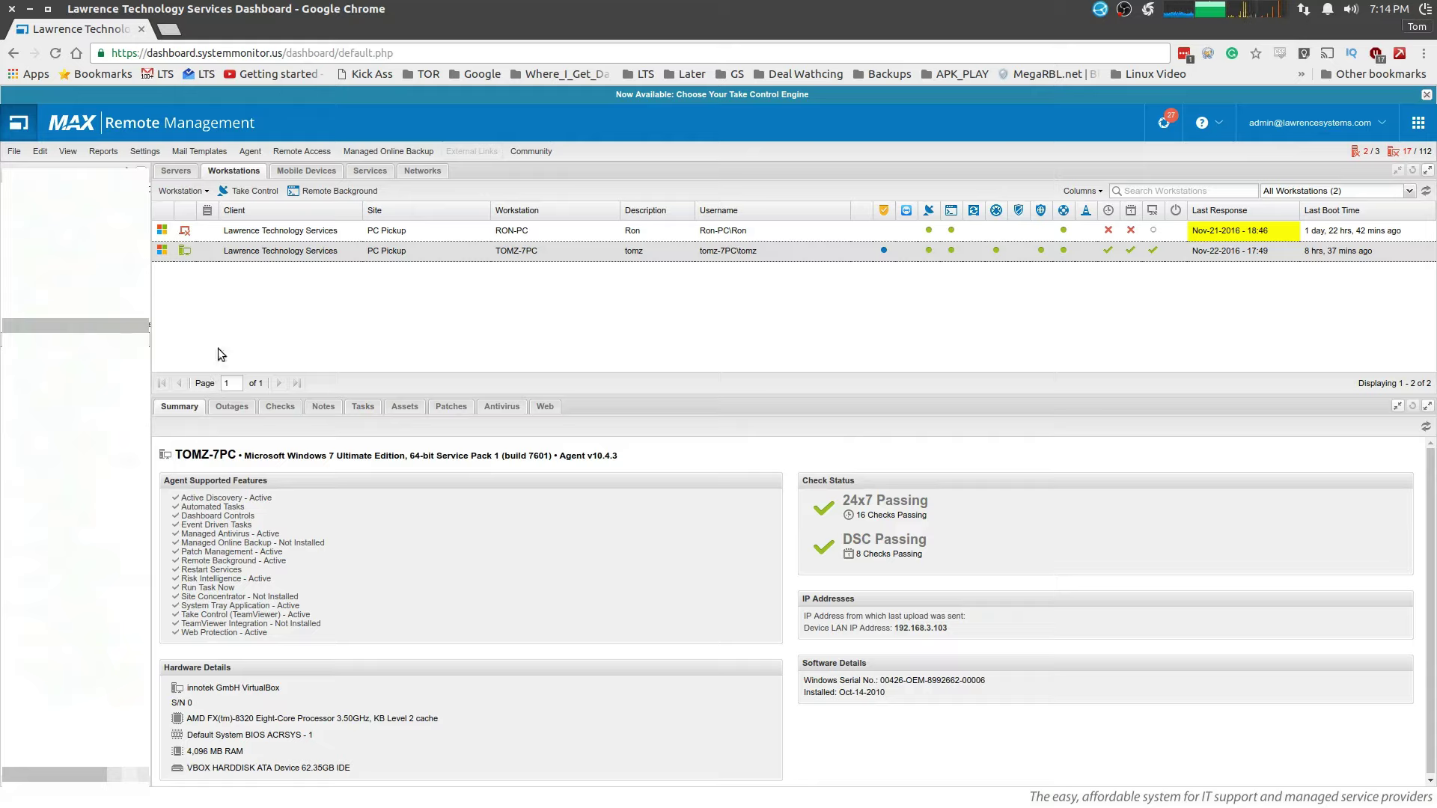
click(375, 408)
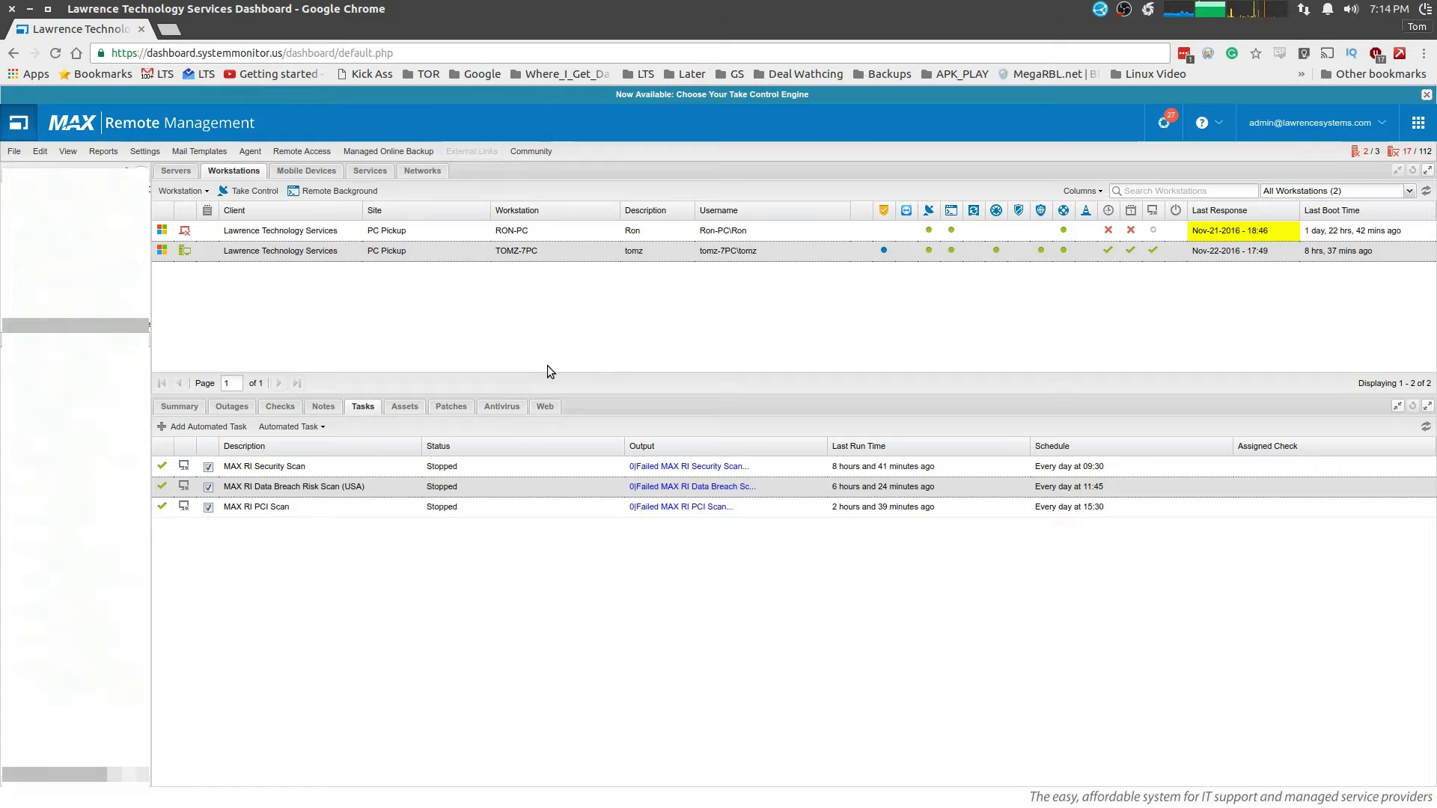
click(545, 406)
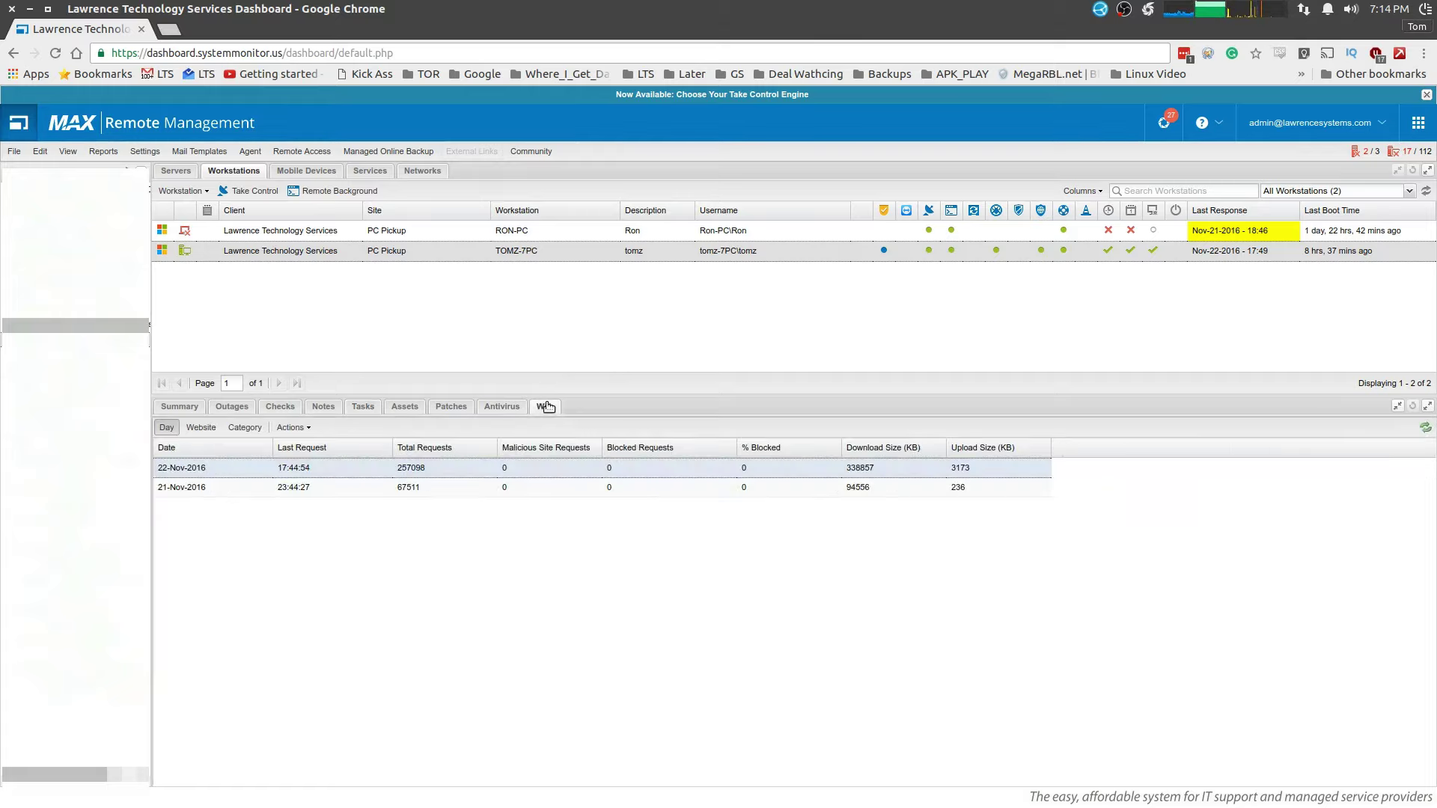
click(179, 406)
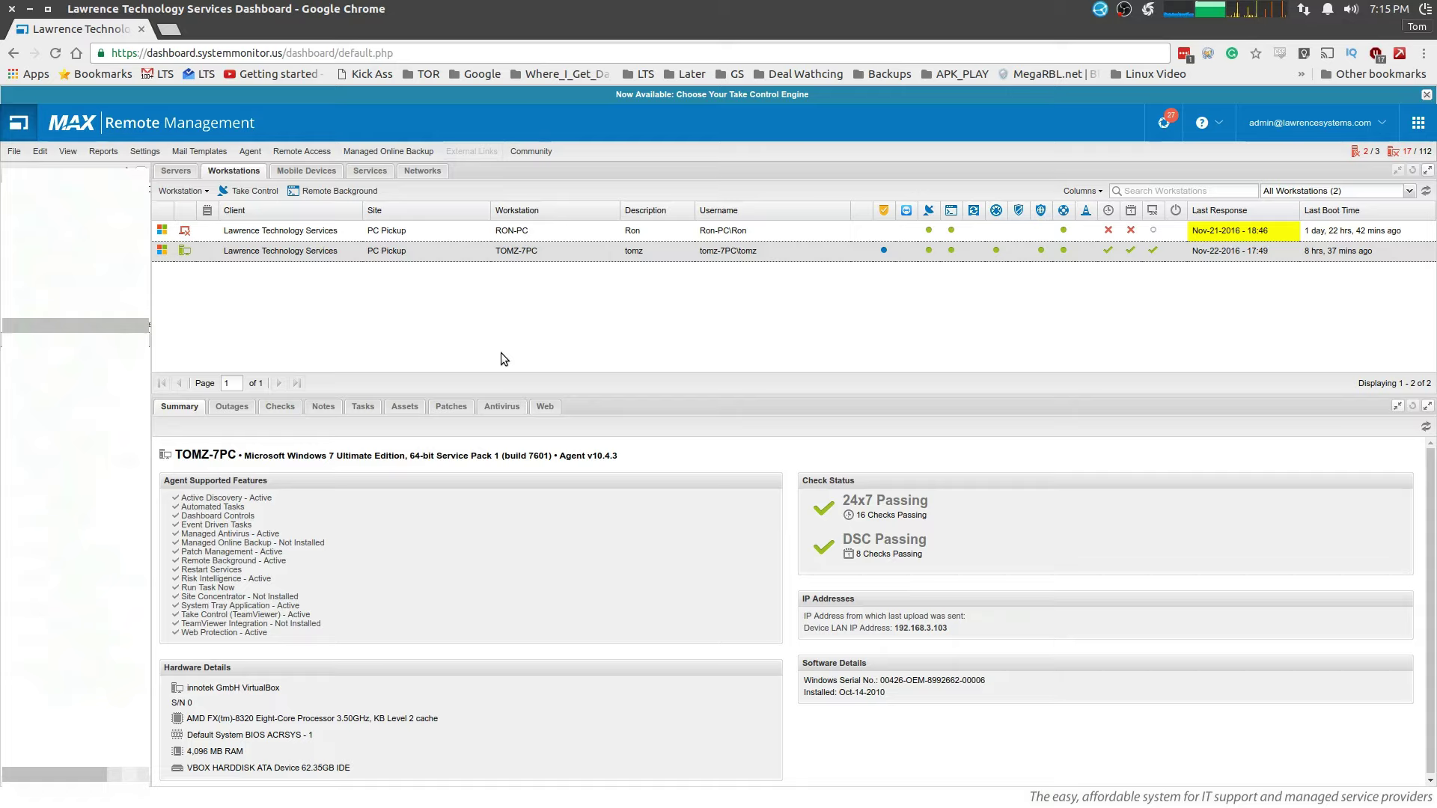
Examine the workstation's software and hardware asset lists, including the Intel network adapter, and return to its summary
click(414, 406)
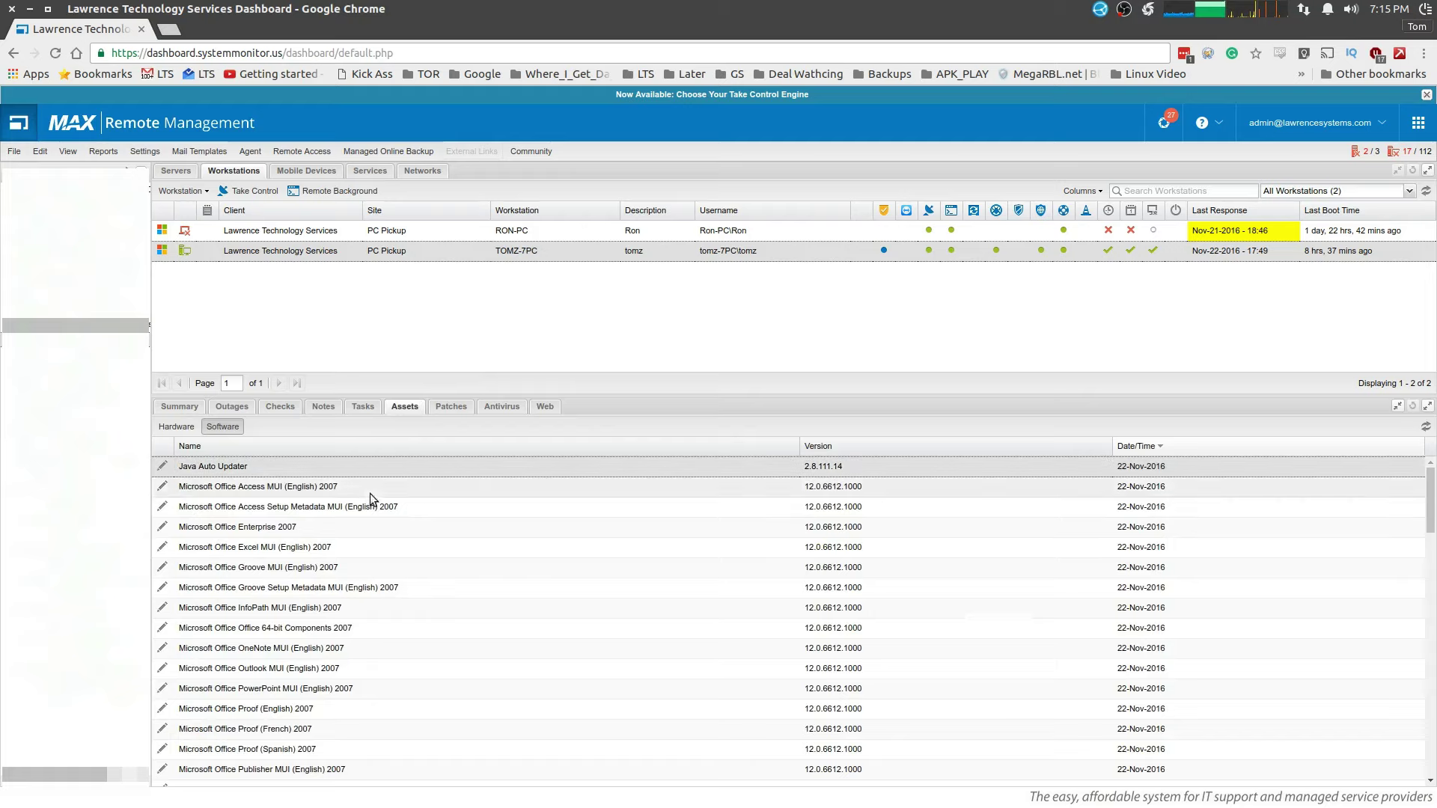
click(173, 426)
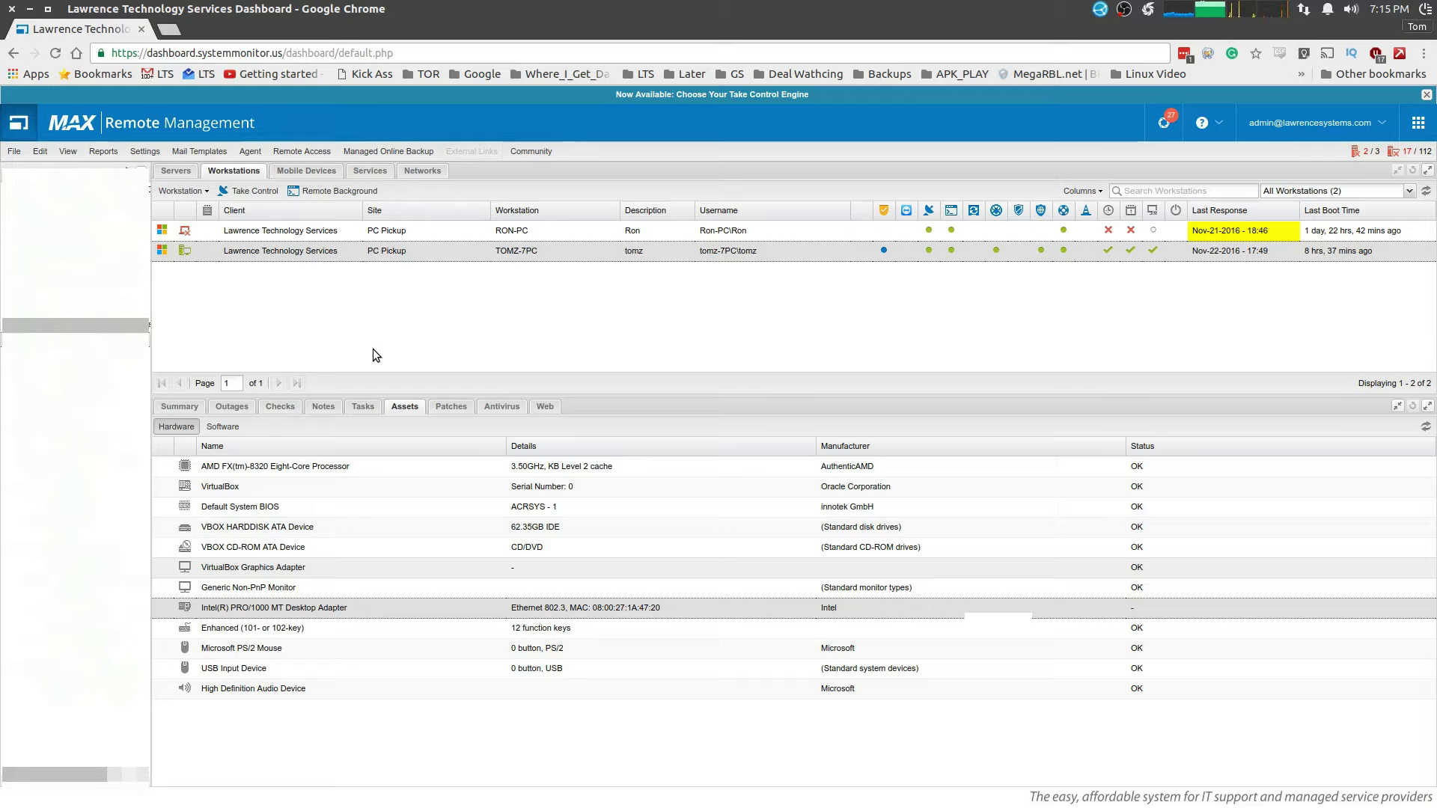
click(291, 651)
click(295, 634)
click(318, 613)
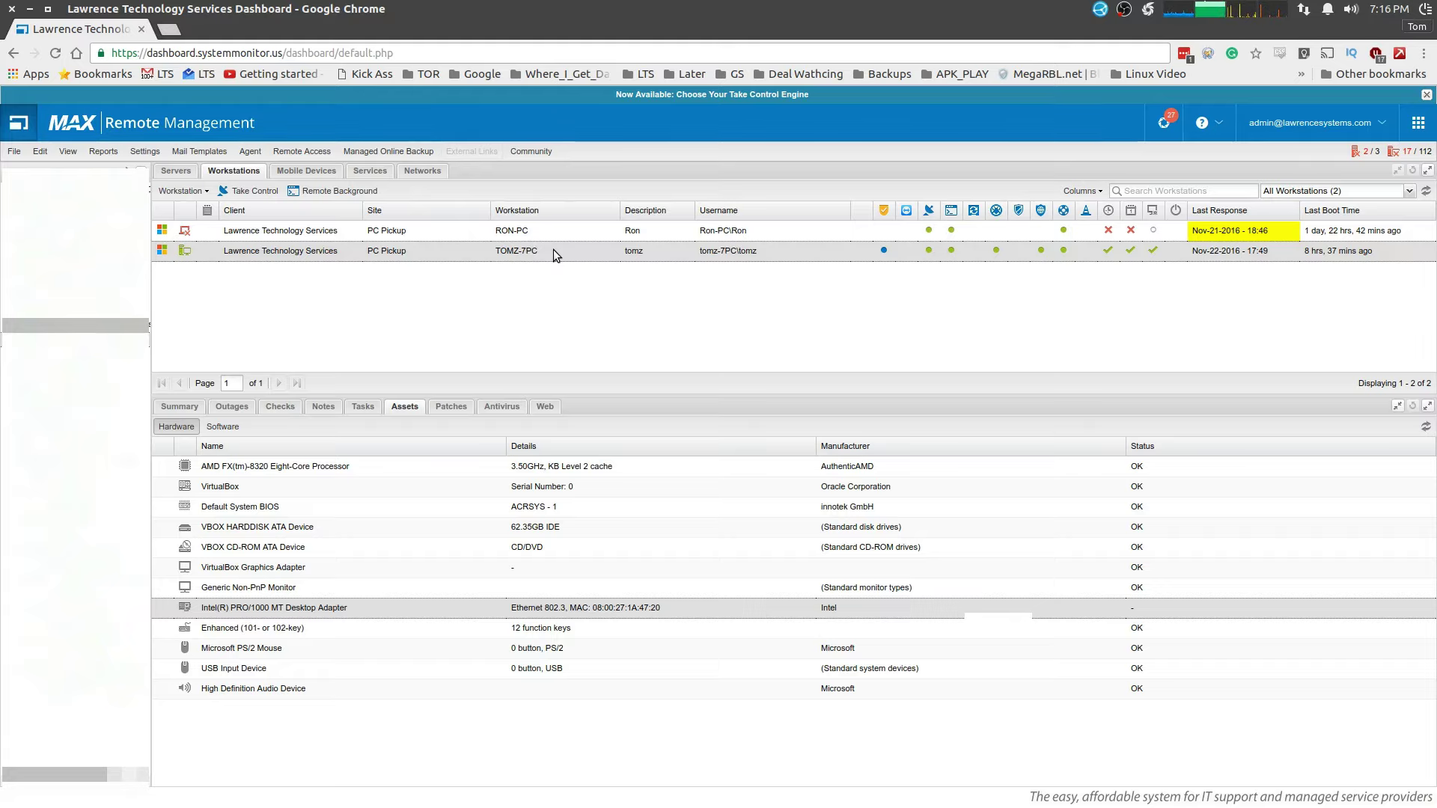
click(184, 406)
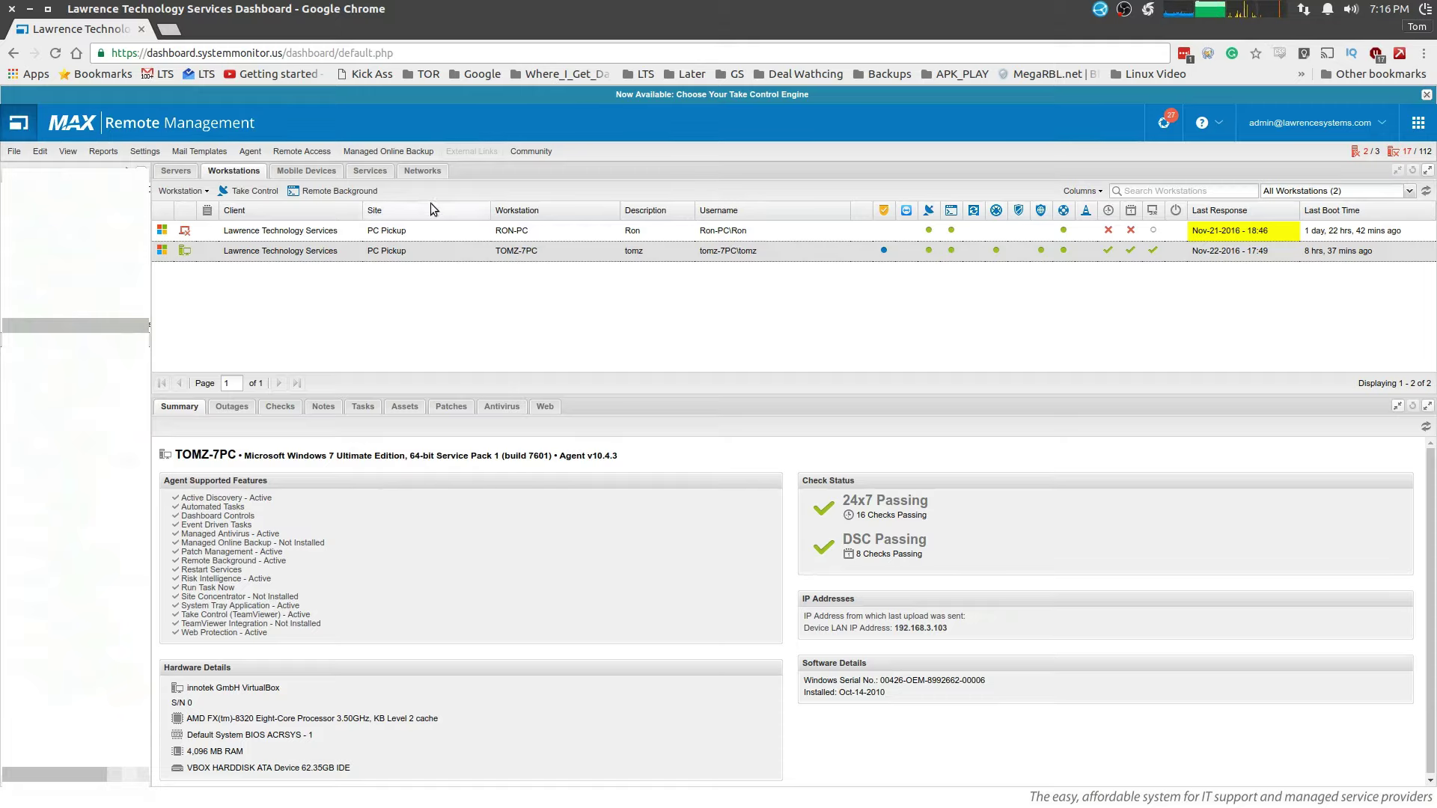
Review the monitoring checks of the online workstation, from antivirus updates to Windows services, and return to its summary
click(409, 248)
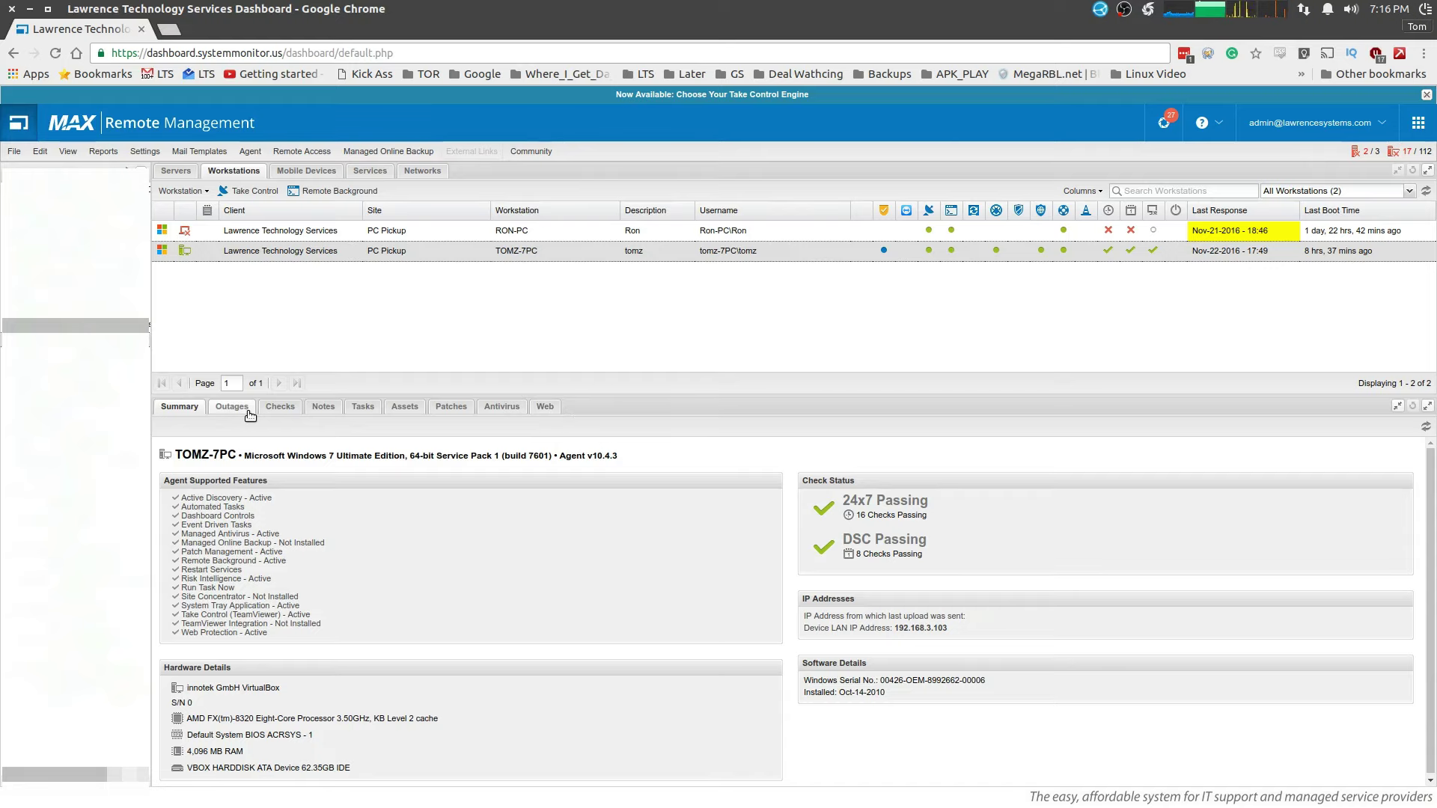
click(280, 407)
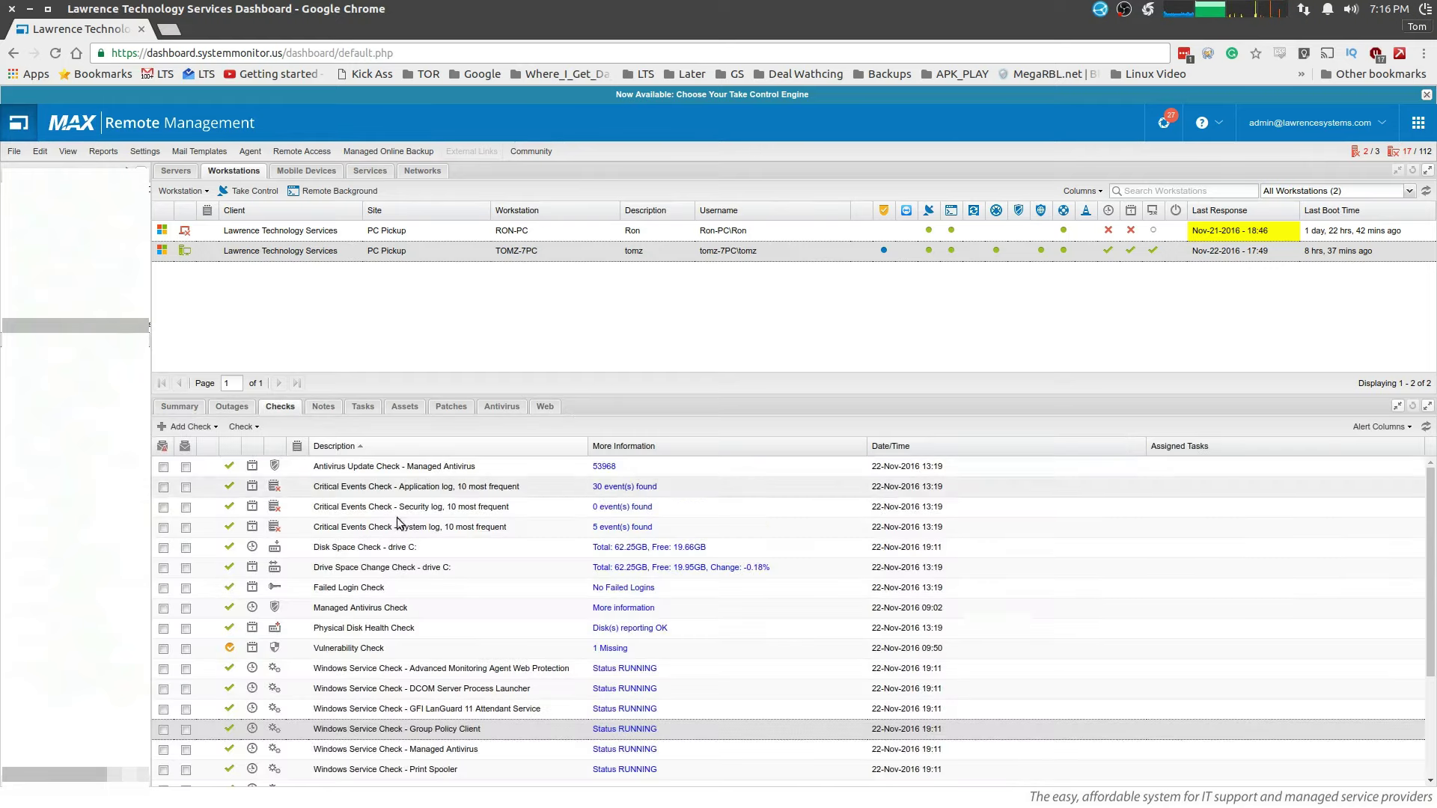
click(423, 470)
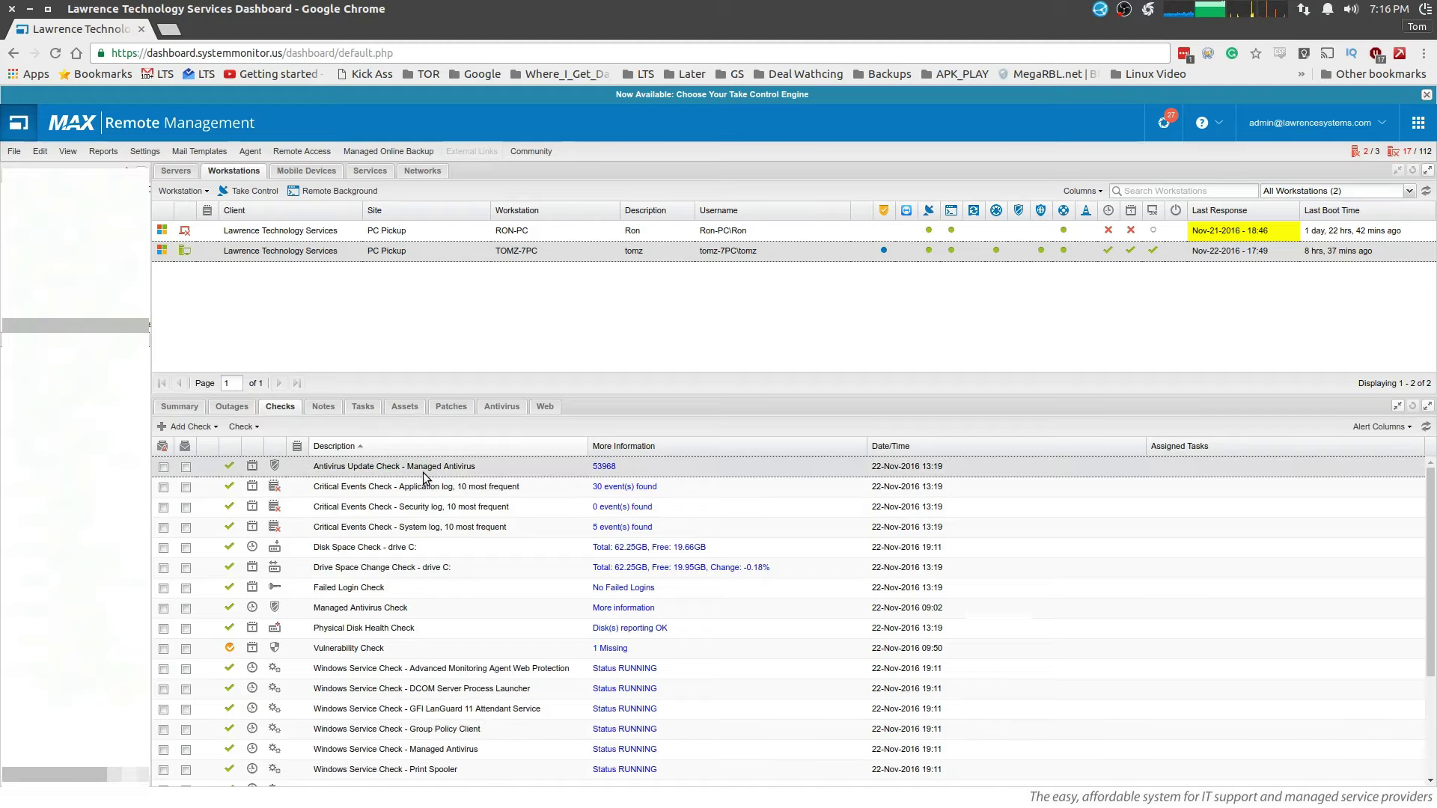
scroll(379, 625, down, 3)
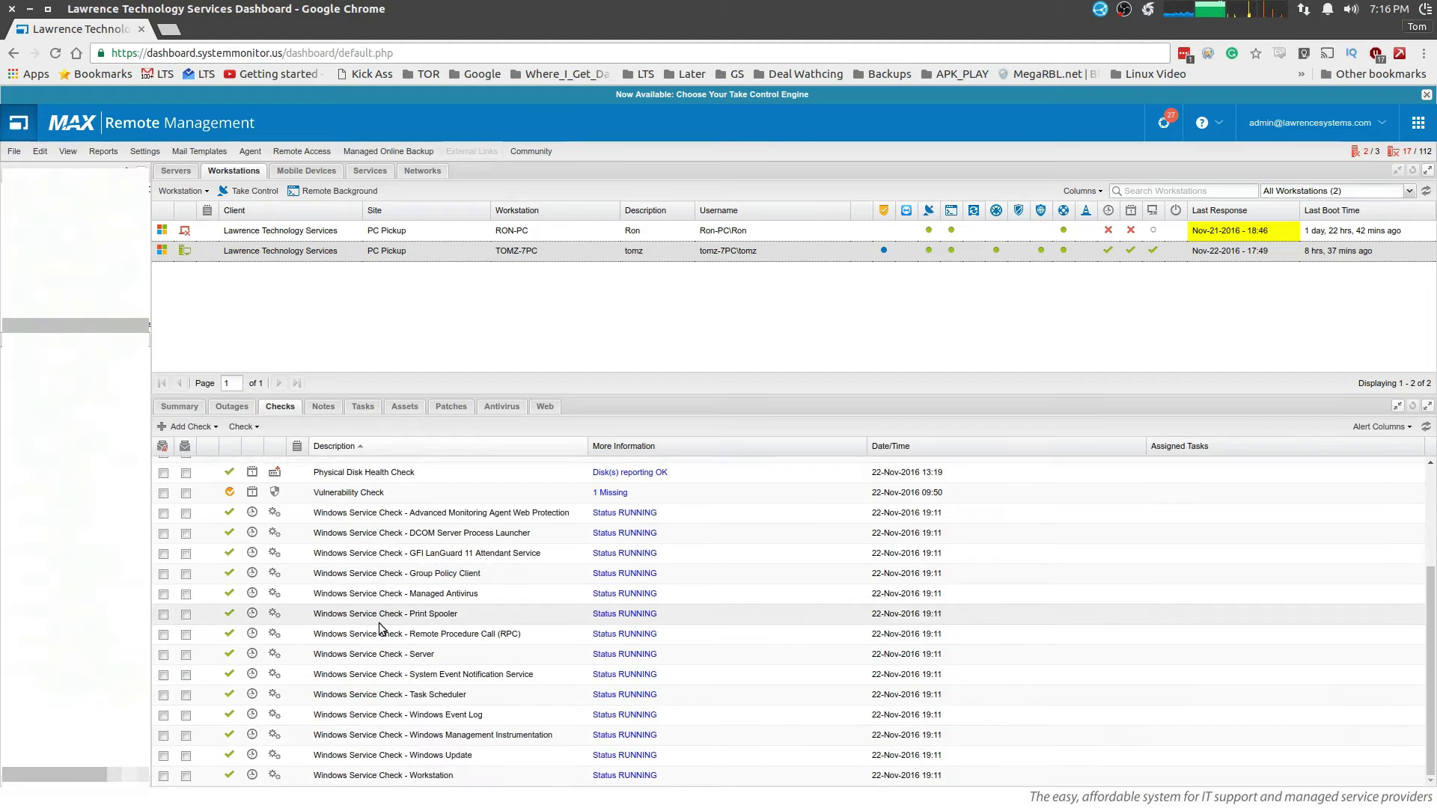
scroll(379, 623, up, 3)
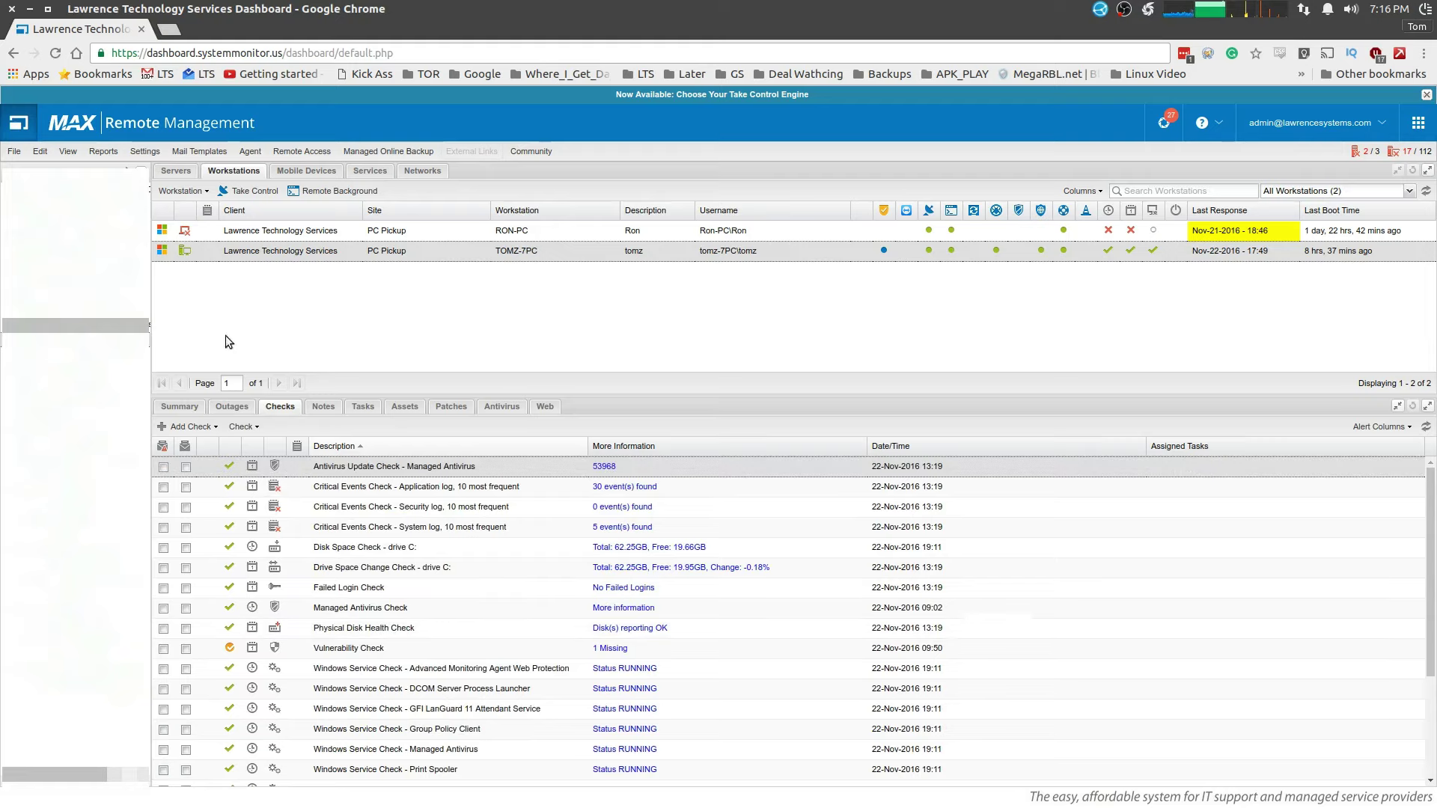
click(179, 406)
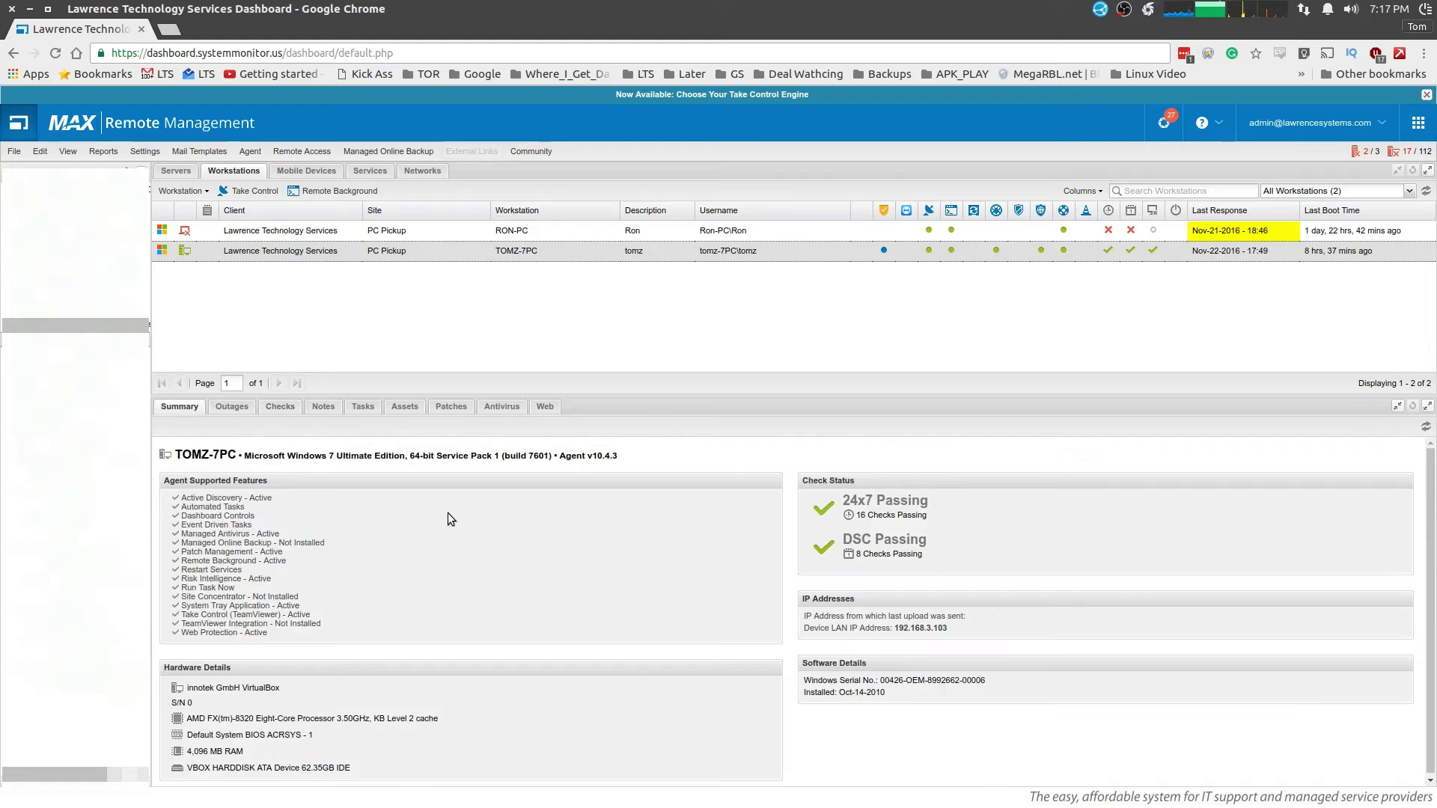